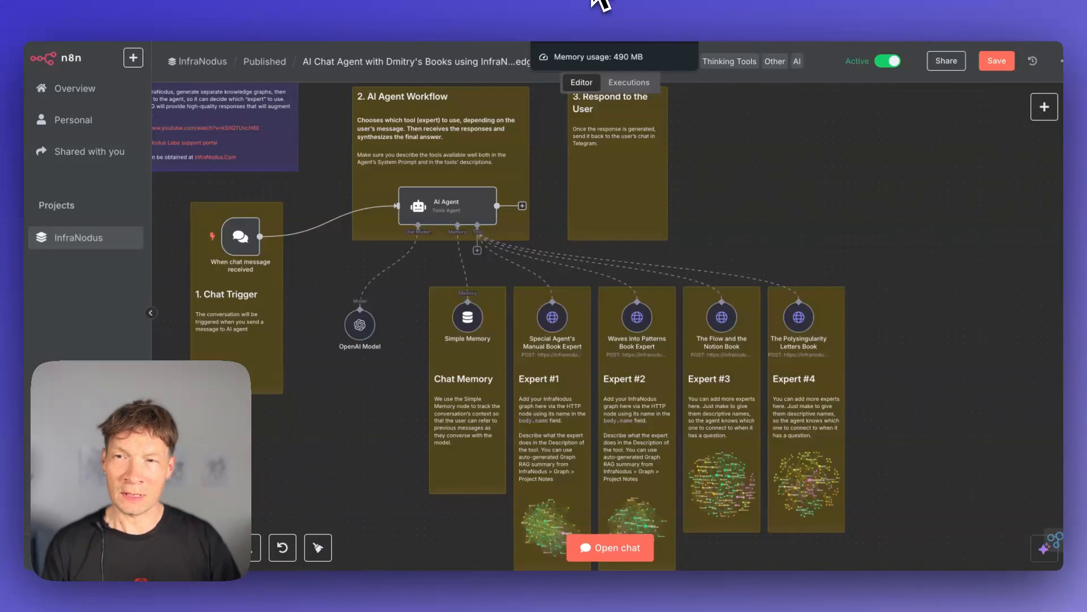
# Switch to the page on embedding text or voice chat to any website and skim its contents
pyautogui.click(892, 1)
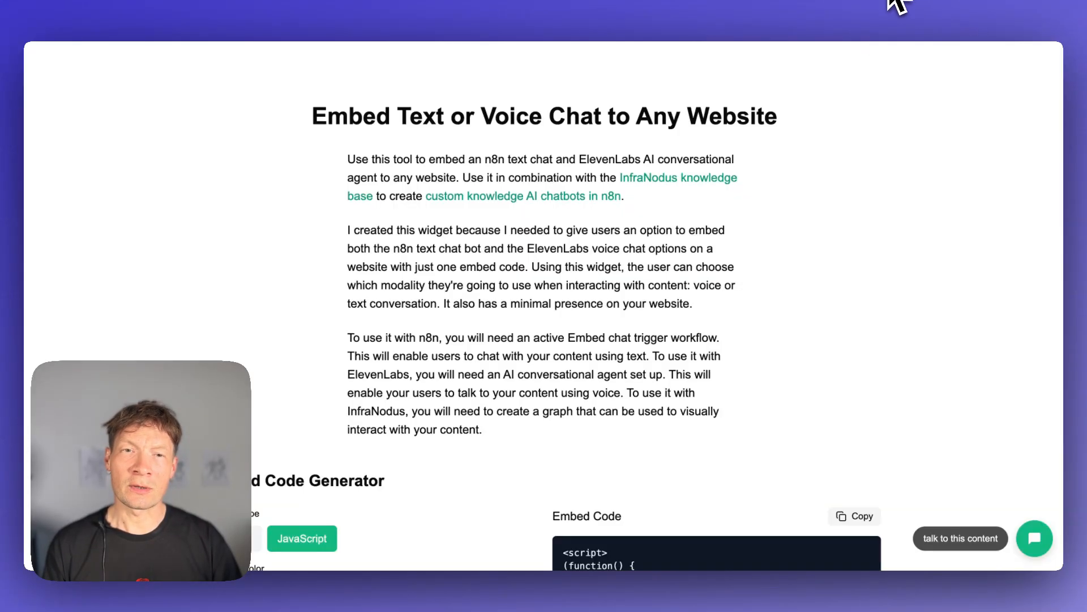
pyautogui.scroll(-15, 502, 308)
pyautogui.scroll(15, 503, 308)
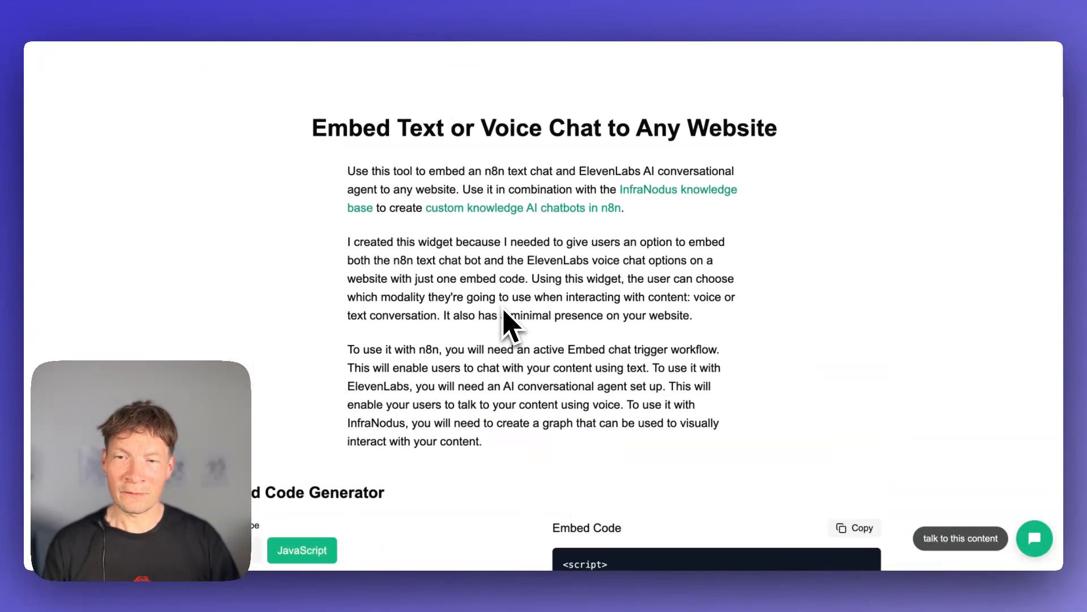
# Switch to the Polysingularity Books page, expand its "talk to this content" widget and look over the listed books
pyautogui.click(146, 2)
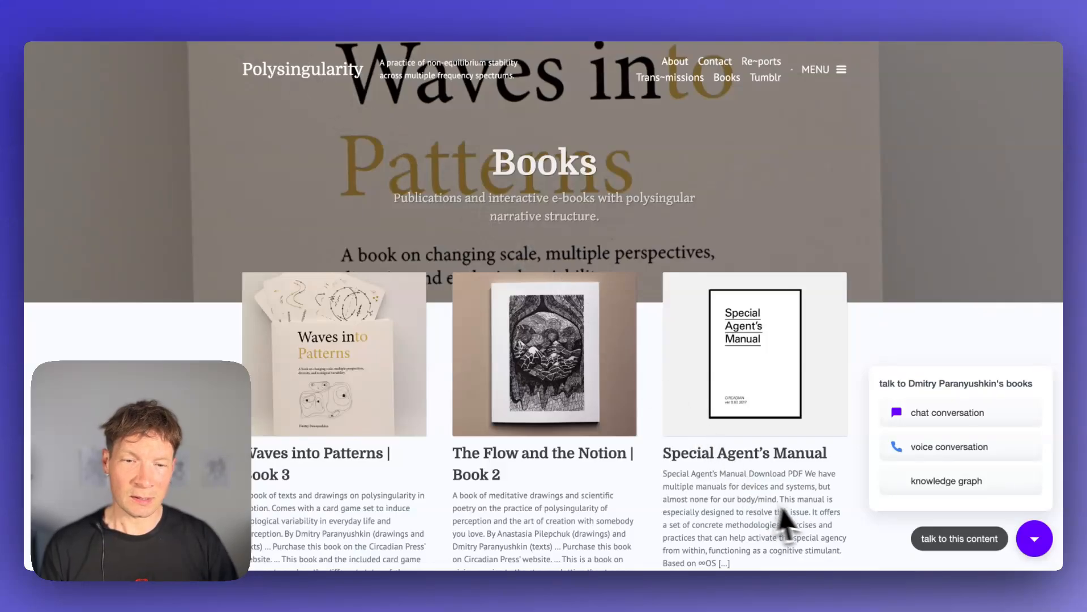
pyautogui.click(1036, 552)
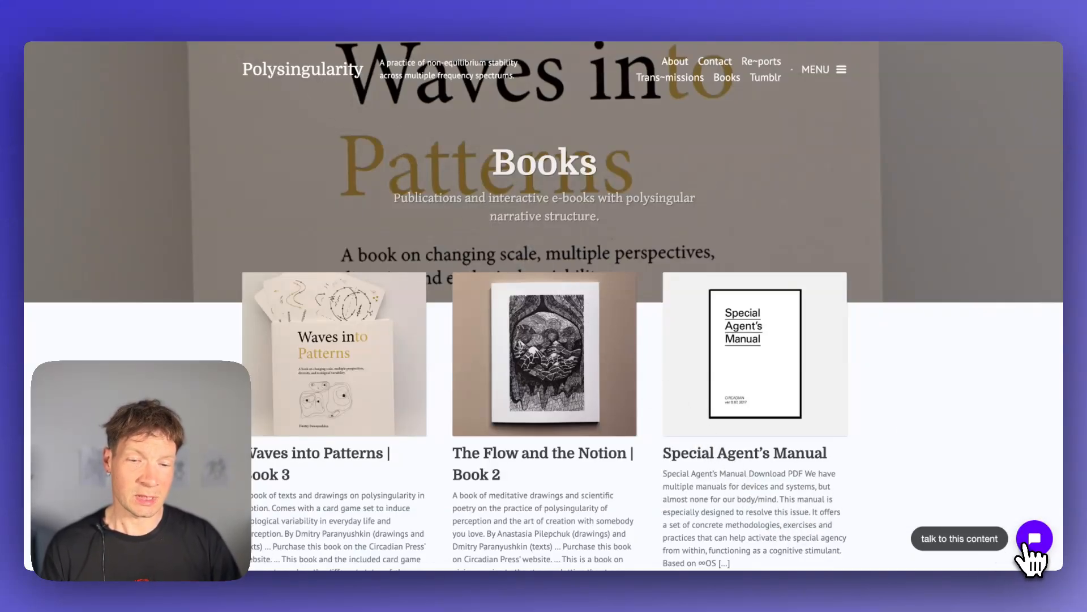
pyautogui.click(1034, 541)
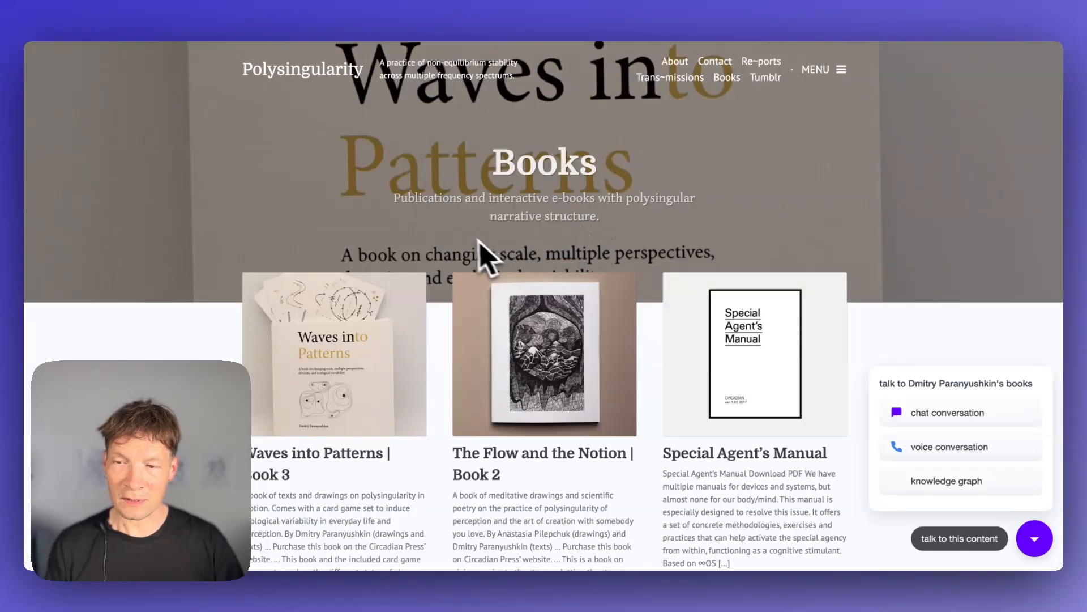
pyautogui.scroll(-6, 494, 487)
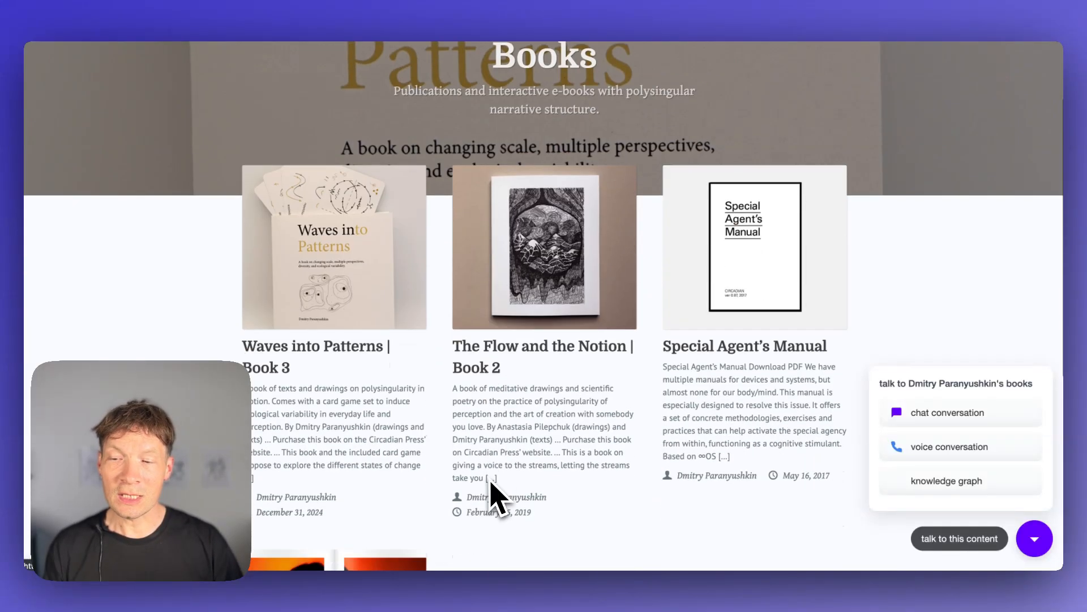
pyautogui.scroll(4, 493, 497)
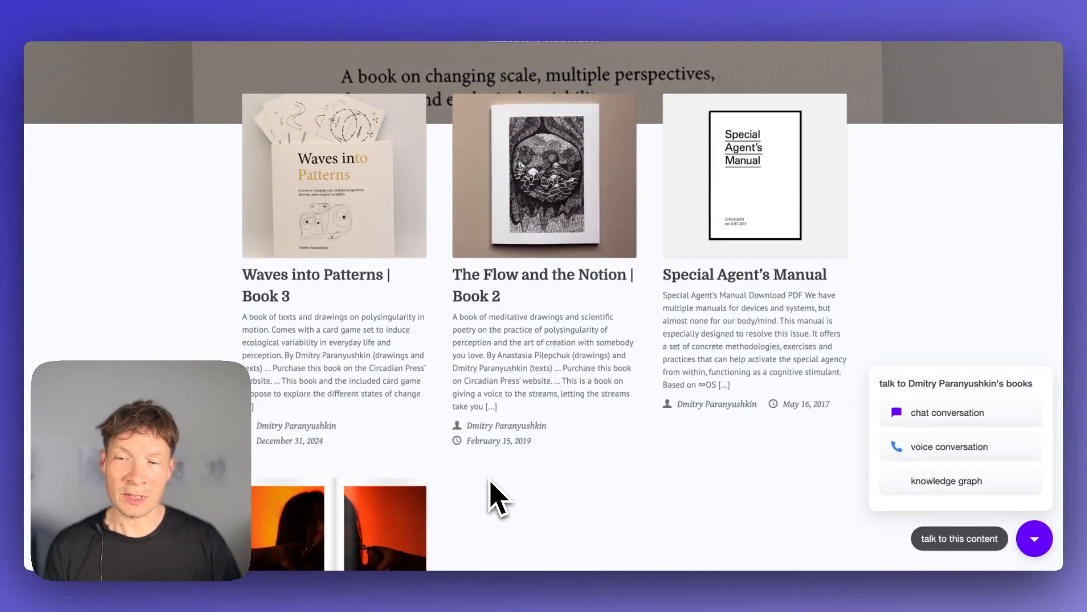
pyautogui.scroll(3, 578, 378)
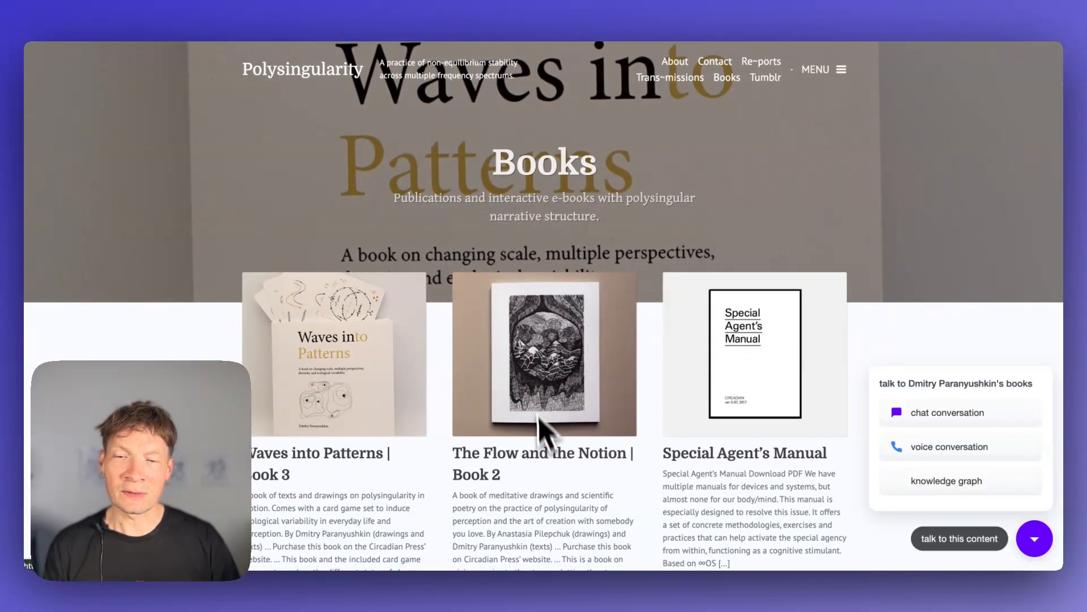
pyautogui.scroll(-1, 547, 475)
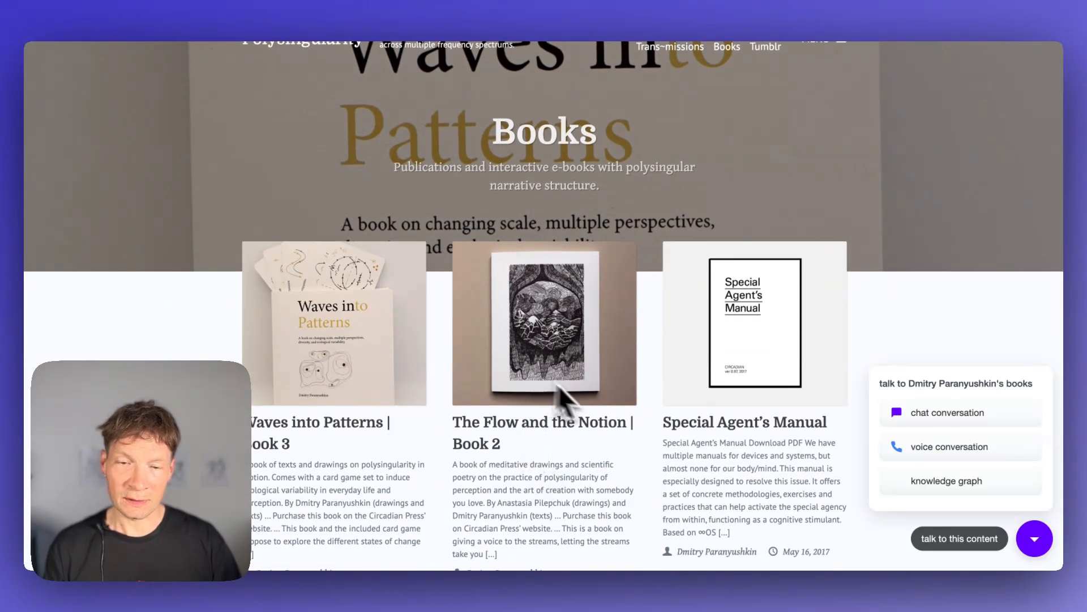
# Preview the widget's chat conversation window, collapse the widget and look over the book listings again
pyautogui.click(957, 413)
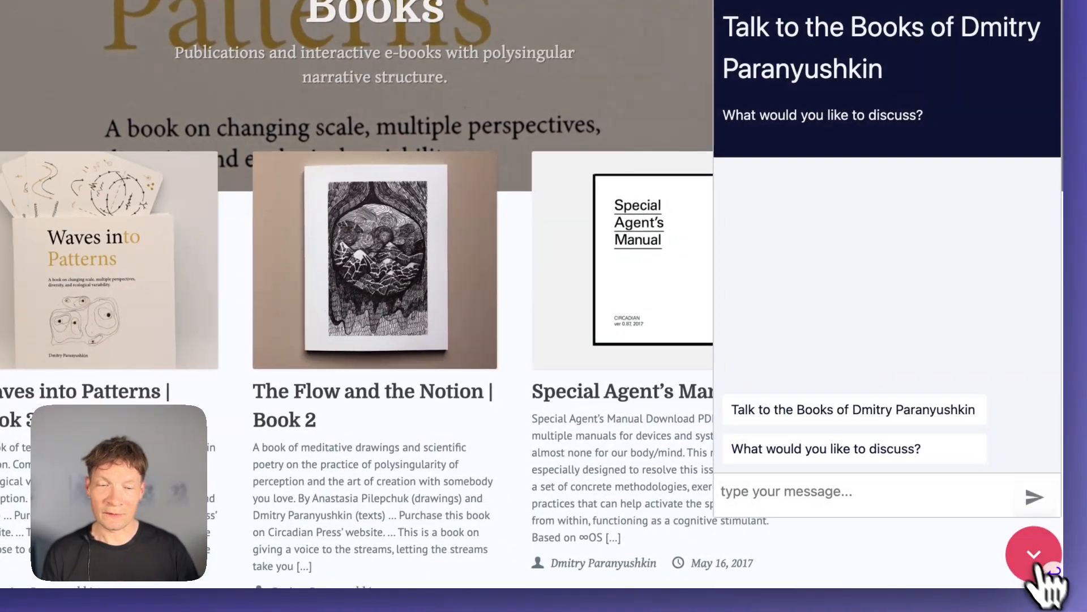
pyautogui.click(1037, 563)
pyautogui.click(1028, 546)
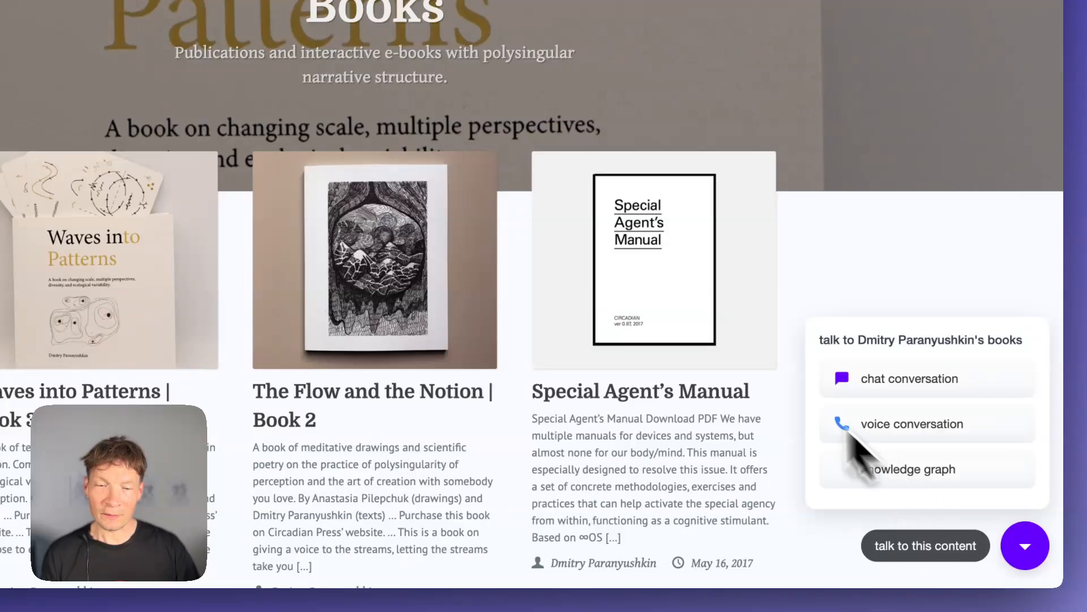
pyautogui.click(1025, 545)
pyautogui.scroll(-7, 487, 519)
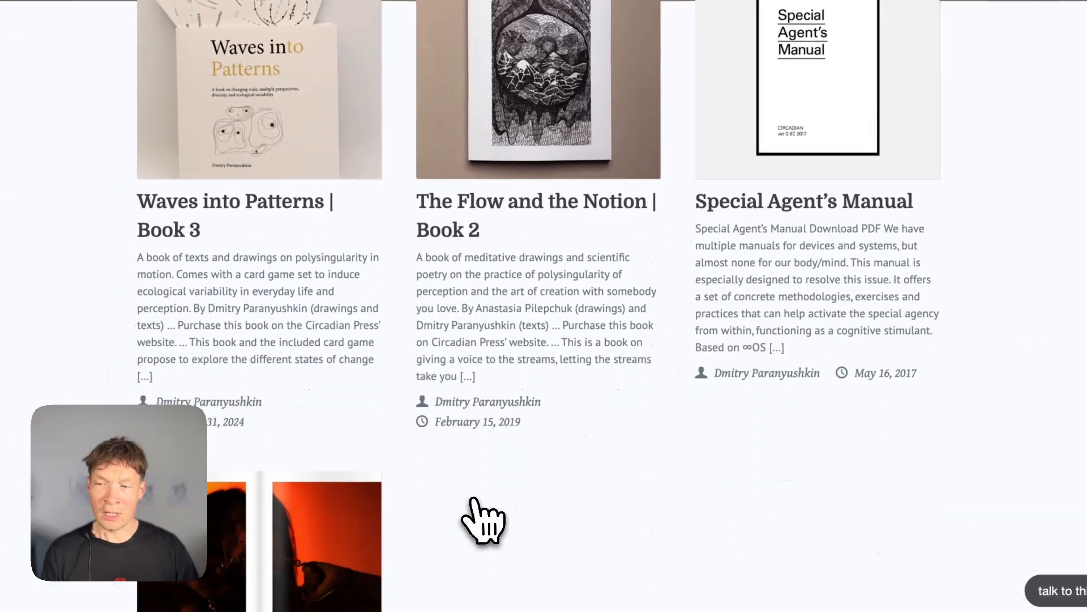
pyautogui.scroll(3, 487, 518)
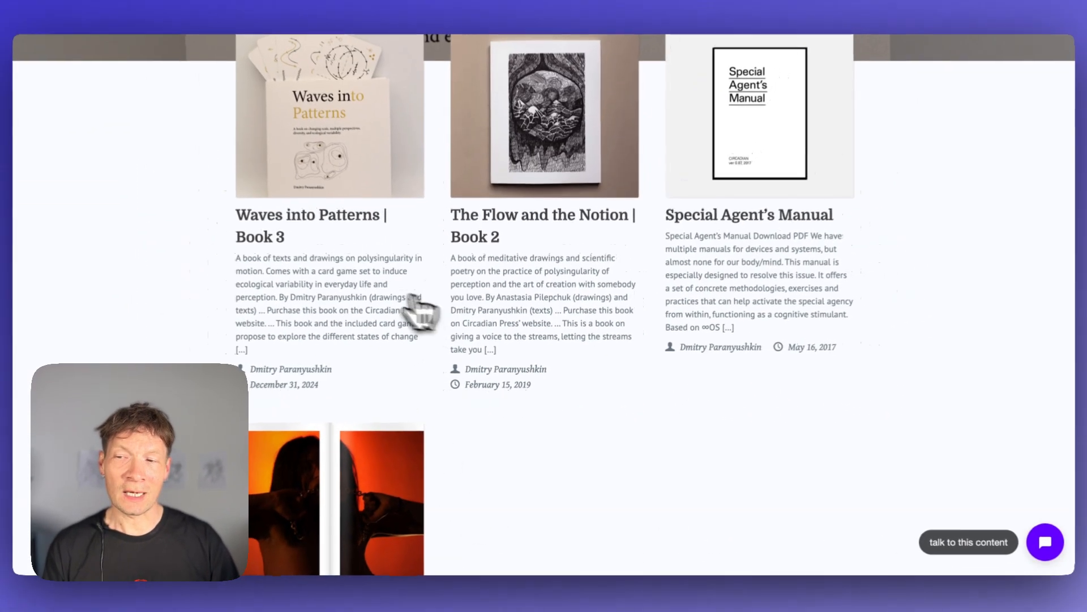
pyautogui.scroll(3, 362, 238)
pyautogui.scroll(2, 409, 286)
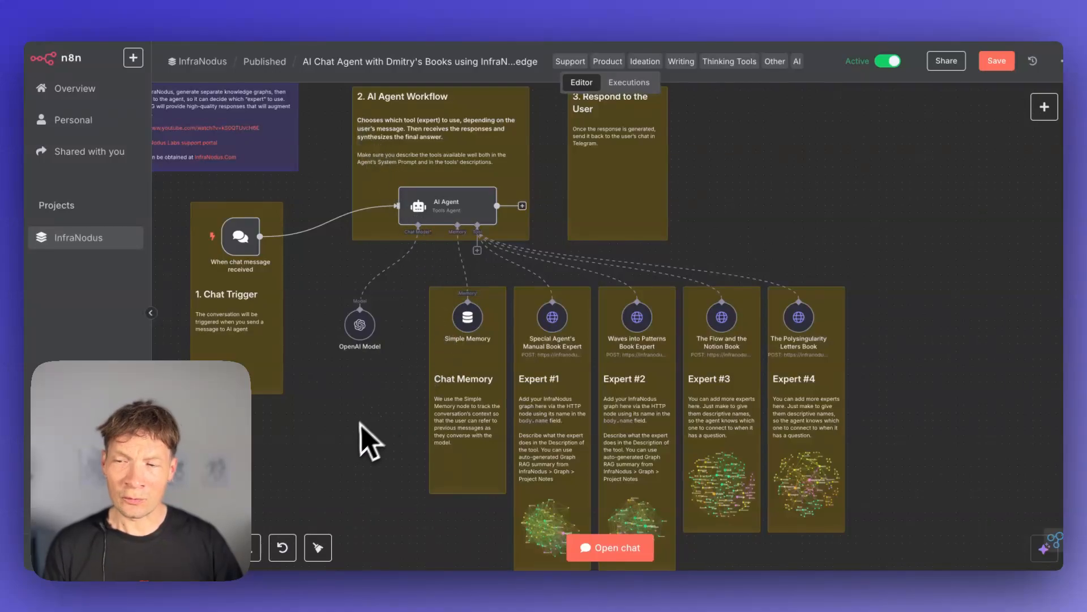
# Examine the four book expert tools and their descriptions in the n8n AI chat agent workflow
pyautogui.hscroll(-2, 363, 451)
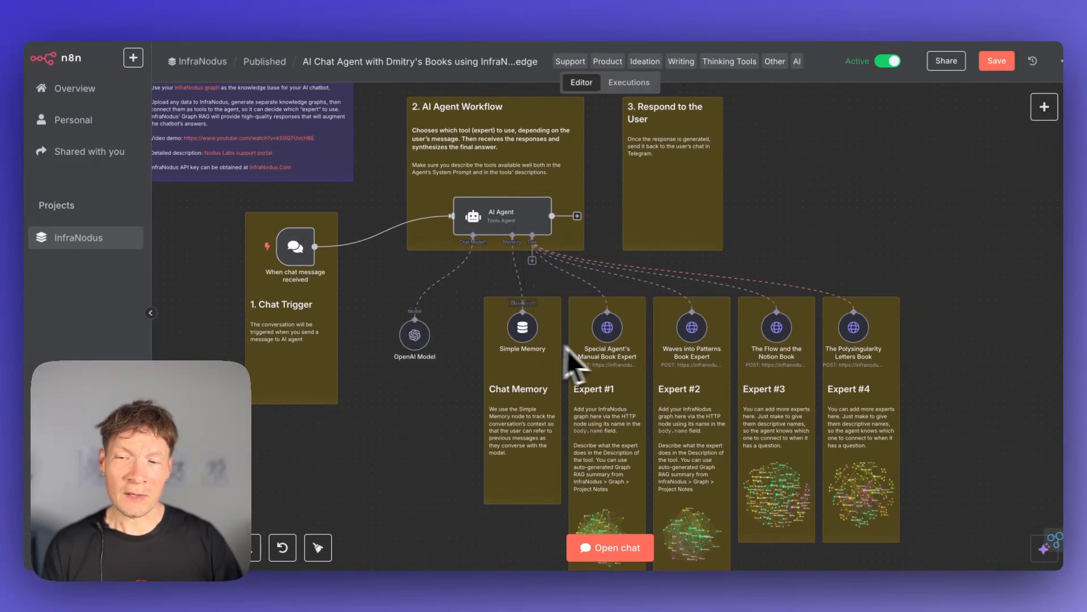
pyautogui.scroll(5, 561, 306)
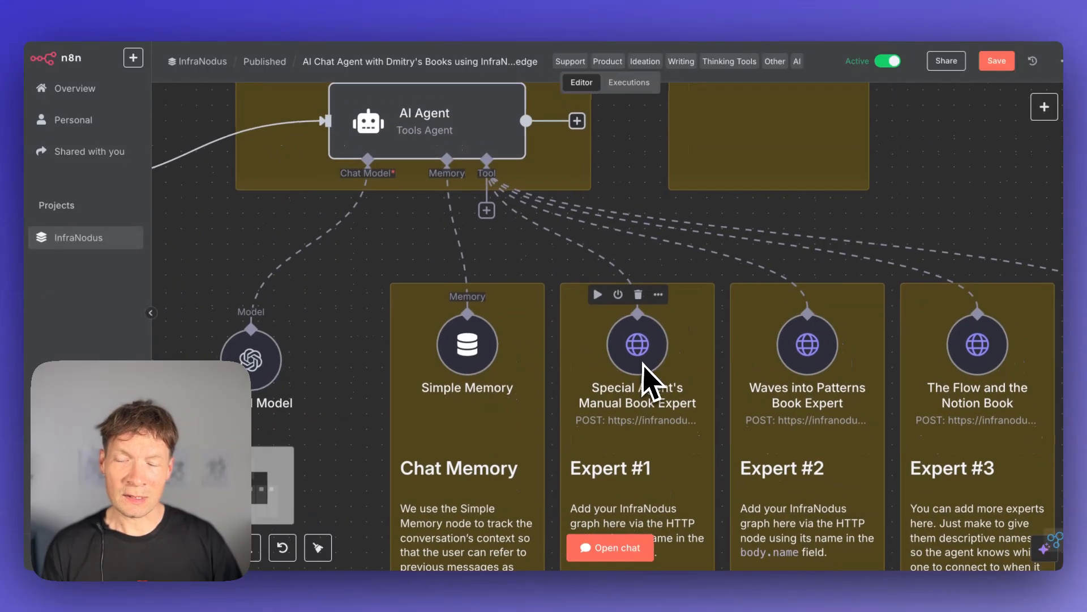
pyautogui.hscroll(5, 688, 416)
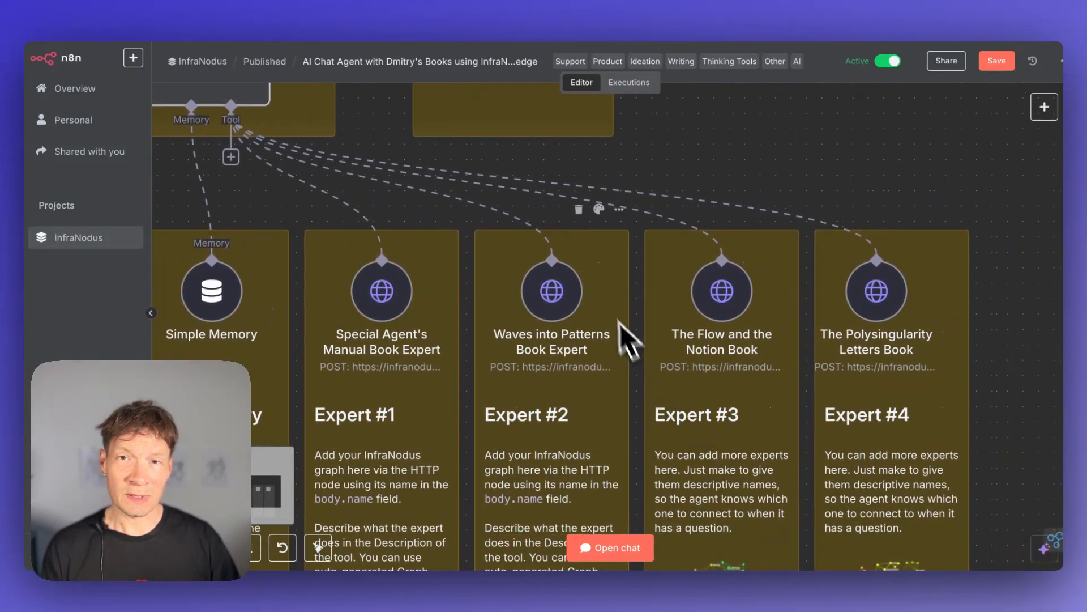
pyautogui.scroll(-5, 454, 409)
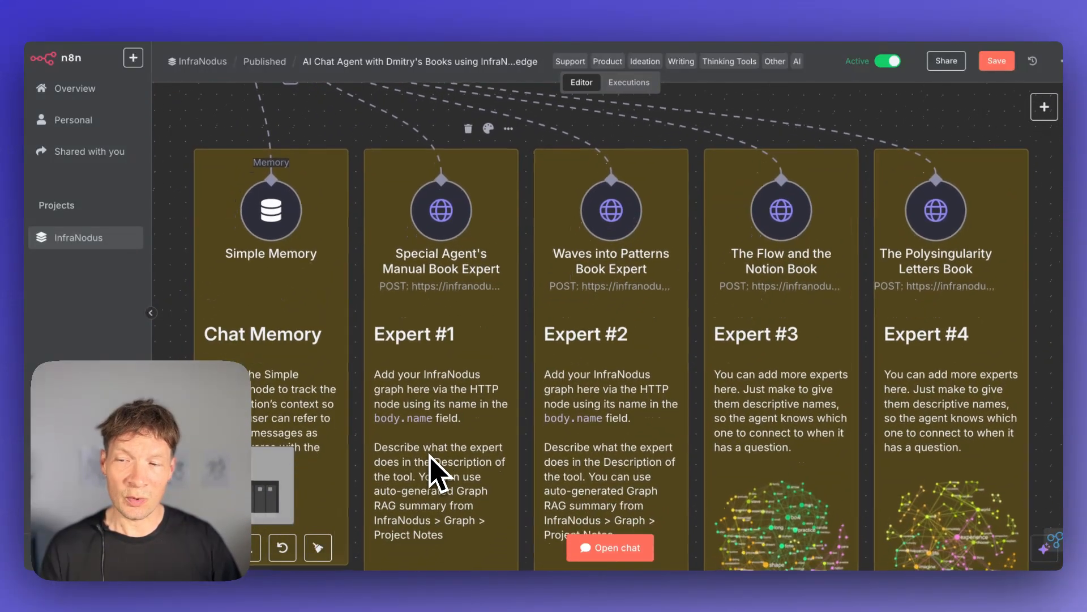
pyautogui.scroll(-5, 430, 473)
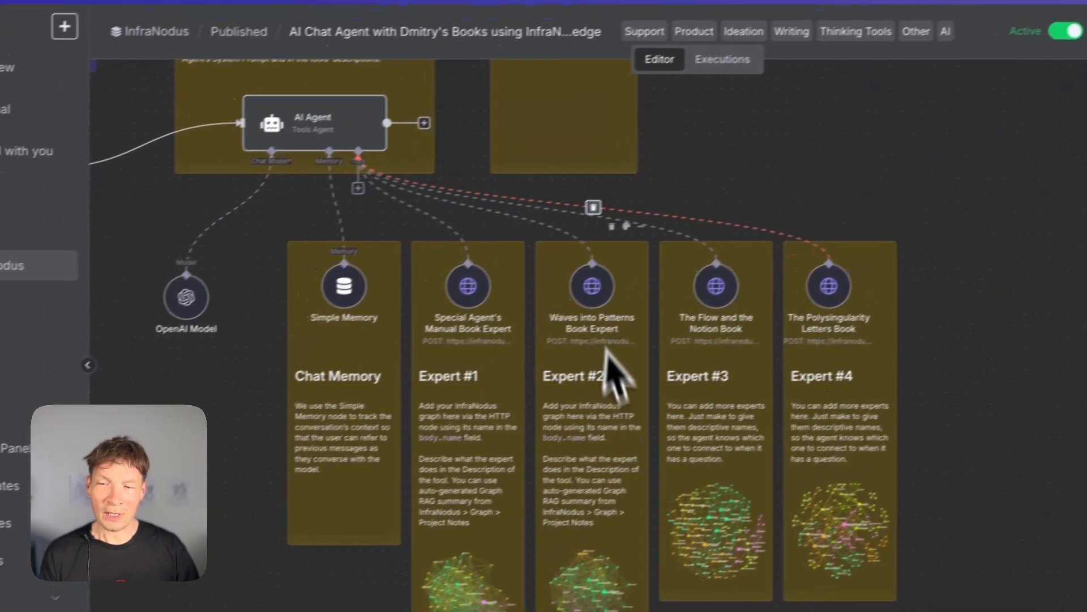
# Examine how the AI Agent node connects to its chat model, memory and book expert tools
pyautogui.hscroll(-3, 293, 315)
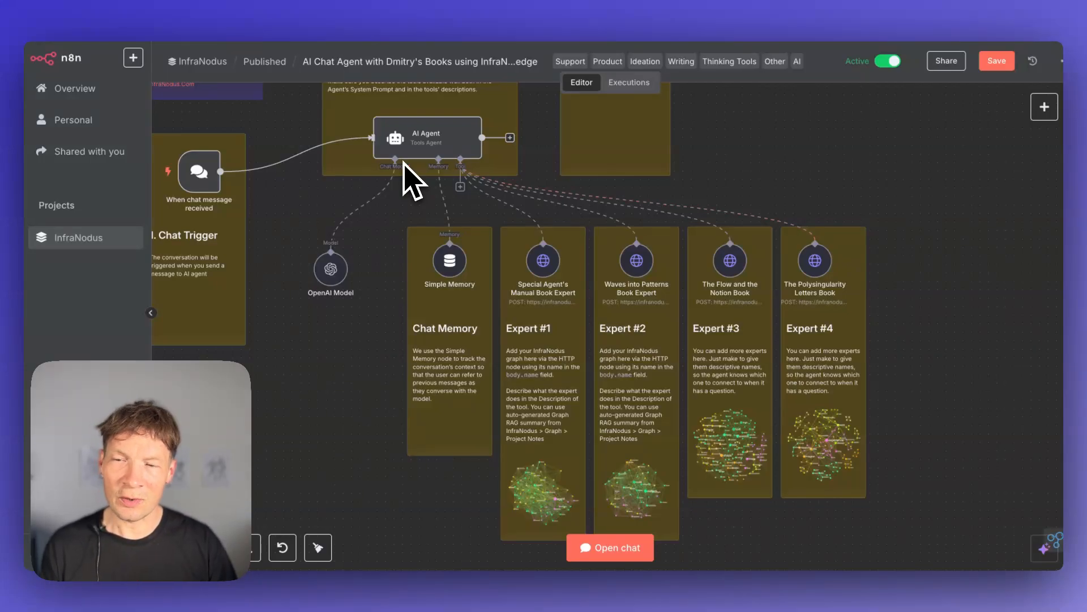
pyautogui.scroll(3, 443, 161)
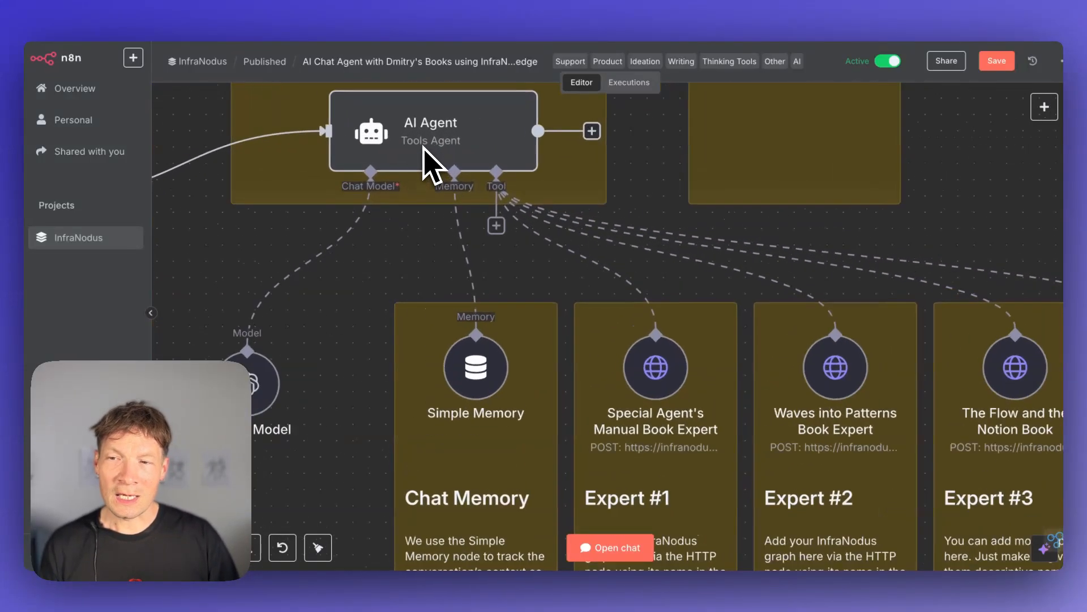
pyautogui.scroll(2, 410, 255)
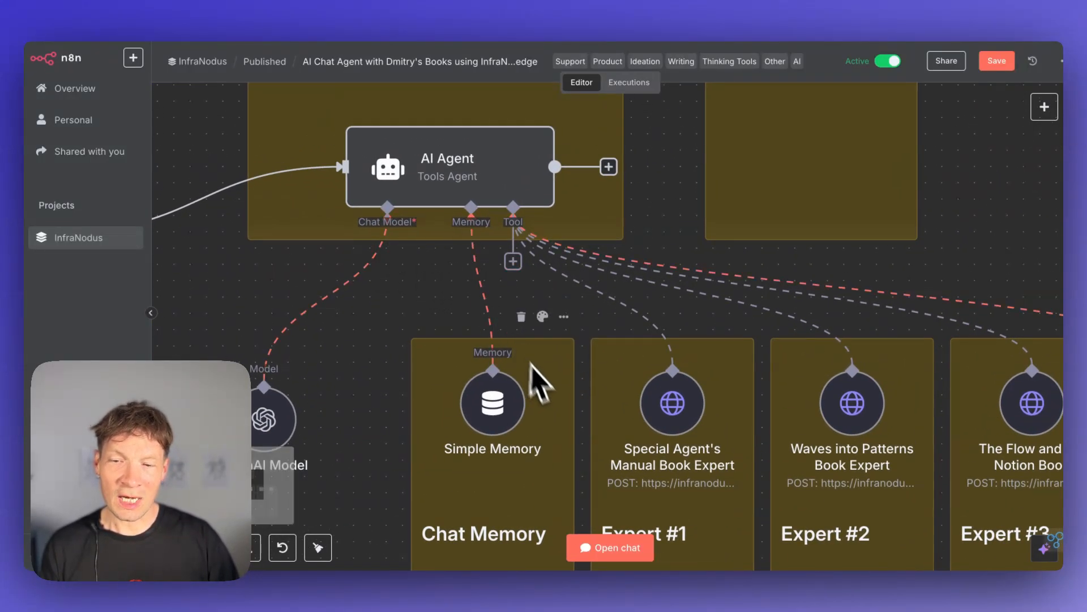
pyautogui.hscroll(5, 901, 463)
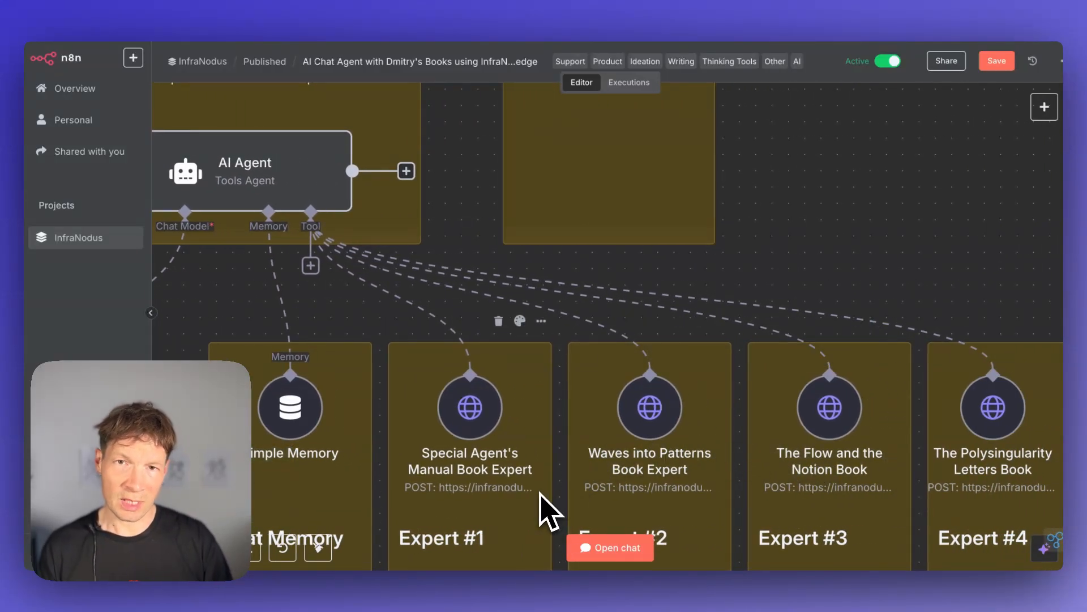
pyautogui.scroll(-3, 617, 497)
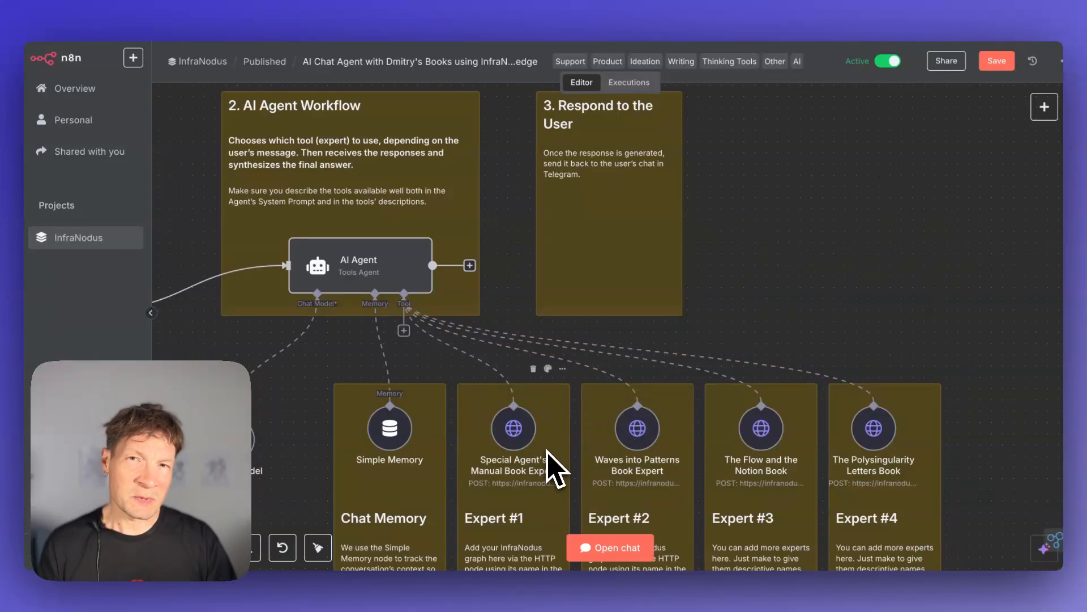
pyautogui.scroll(5, 547, 471)
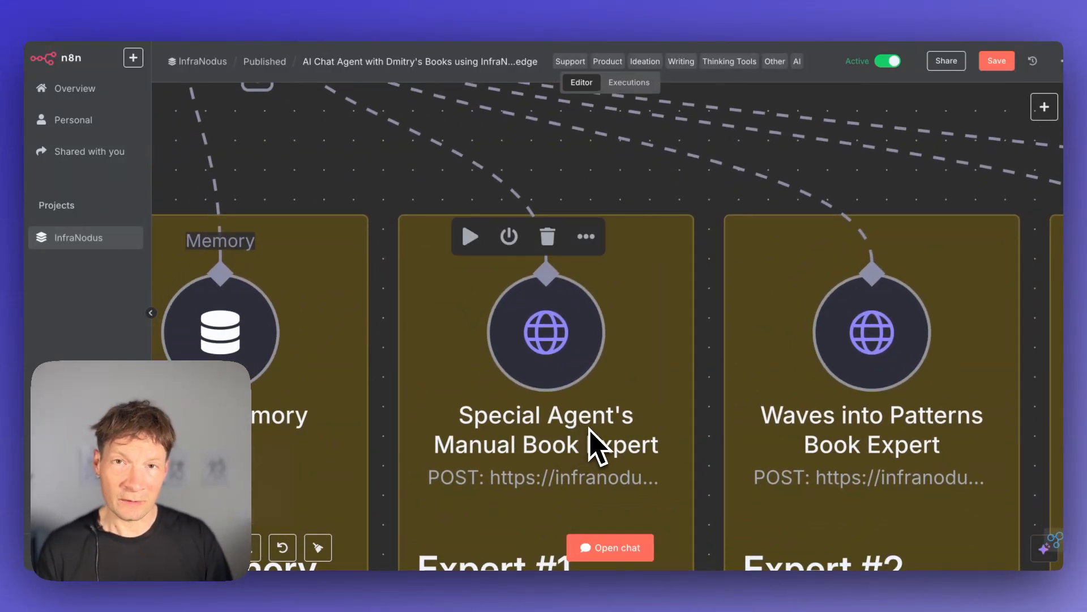
pyautogui.scroll(-3, 591, 445)
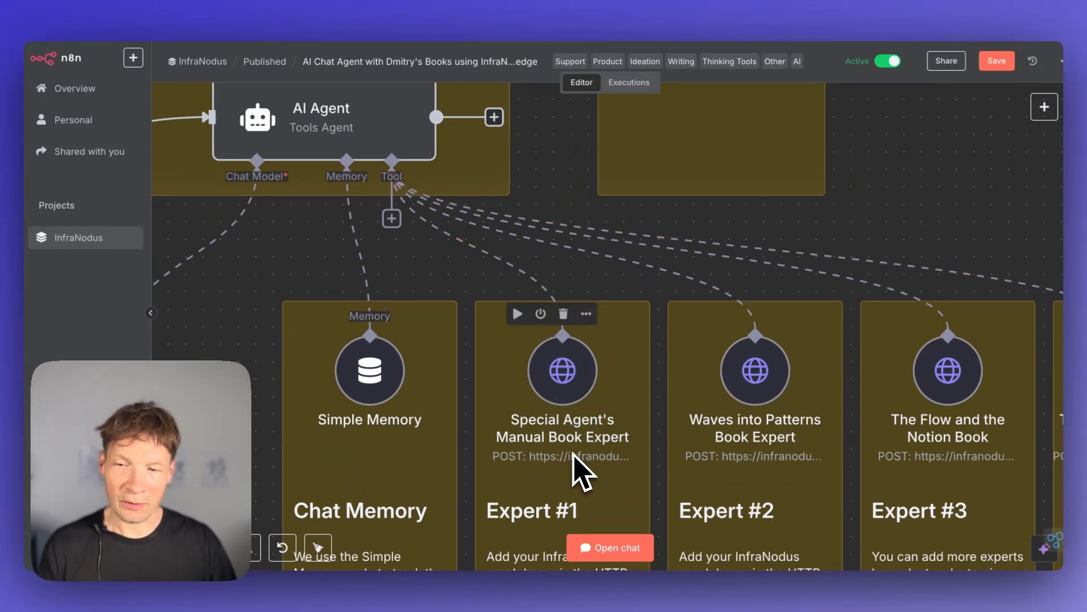
pyautogui.scroll(-2, 618, 473)
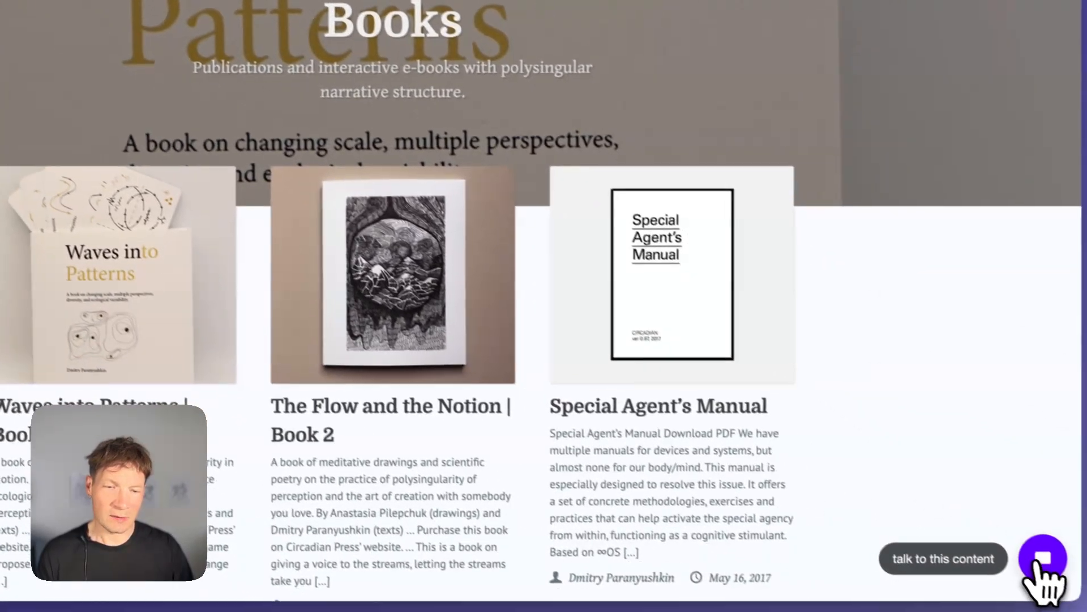
# Open the Books page widget's chat conversation and send the question "What are those books about?"
pyautogui.click(1036, 558)
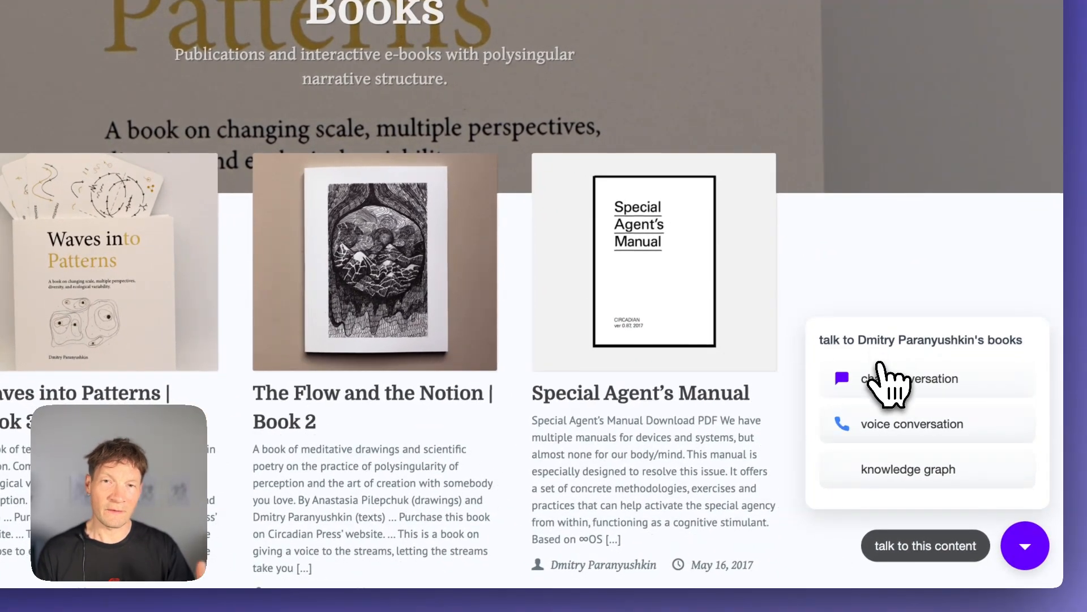
pyautogui.click(886, 390)
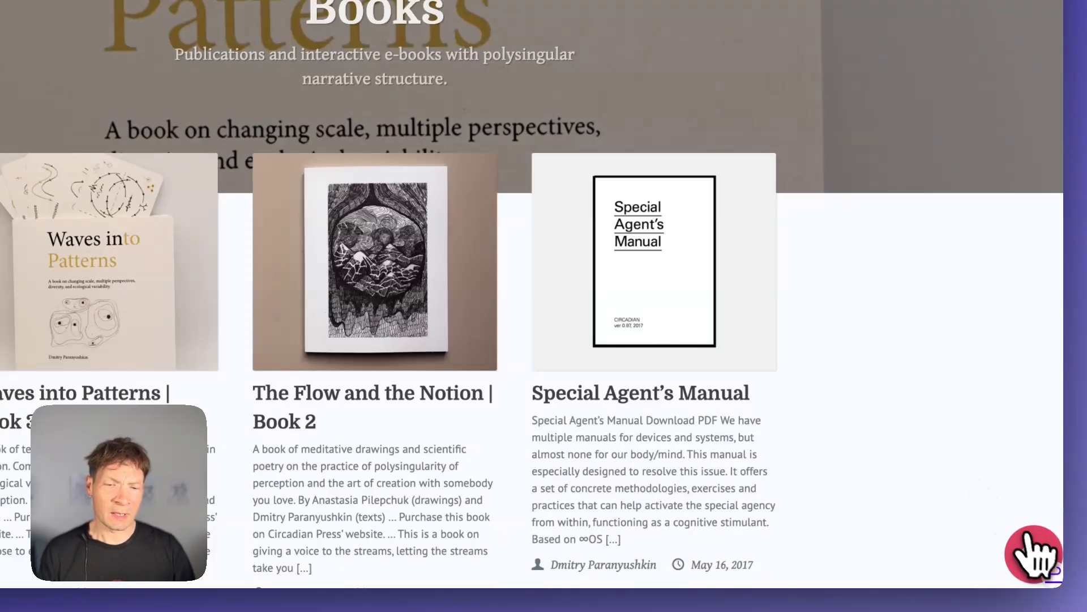
pyautogui.click(1042, 558)
pyautogui.click(798, 506)
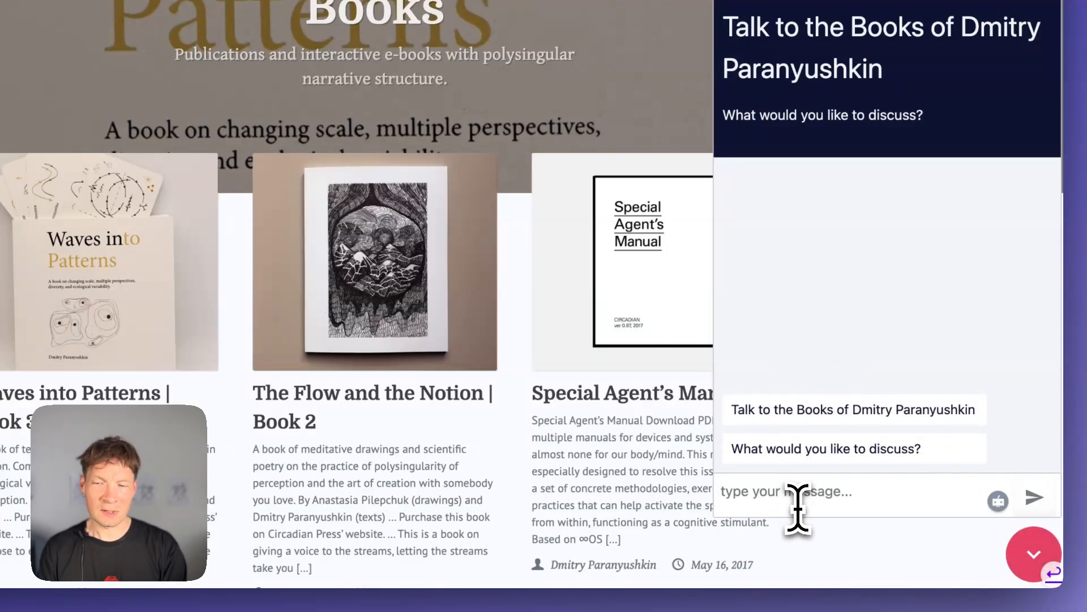
pyautogui.write('What are those books about?')
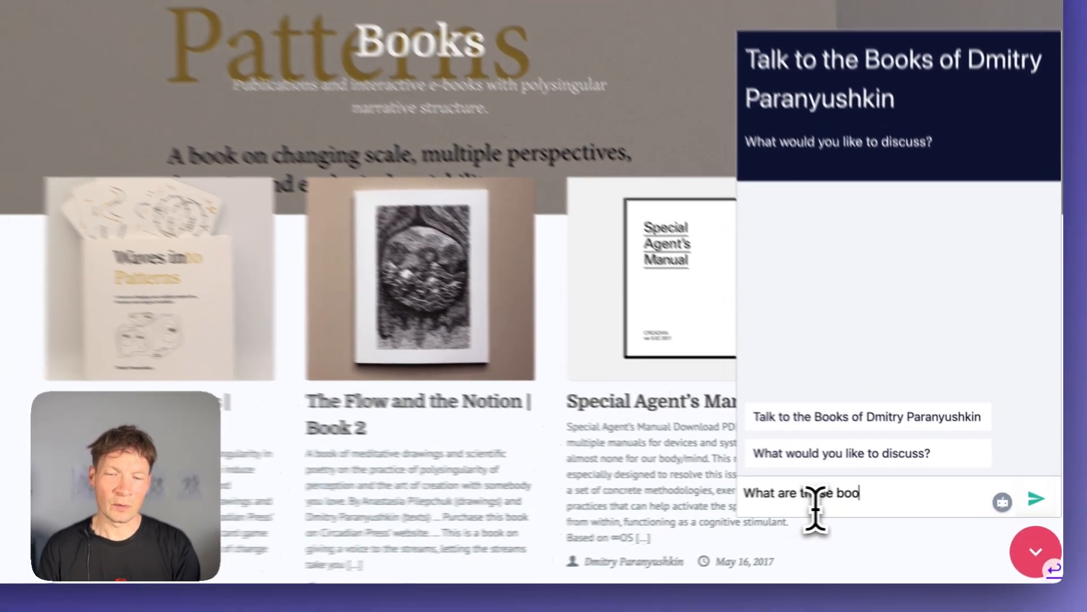
pyautogui.press('Return')
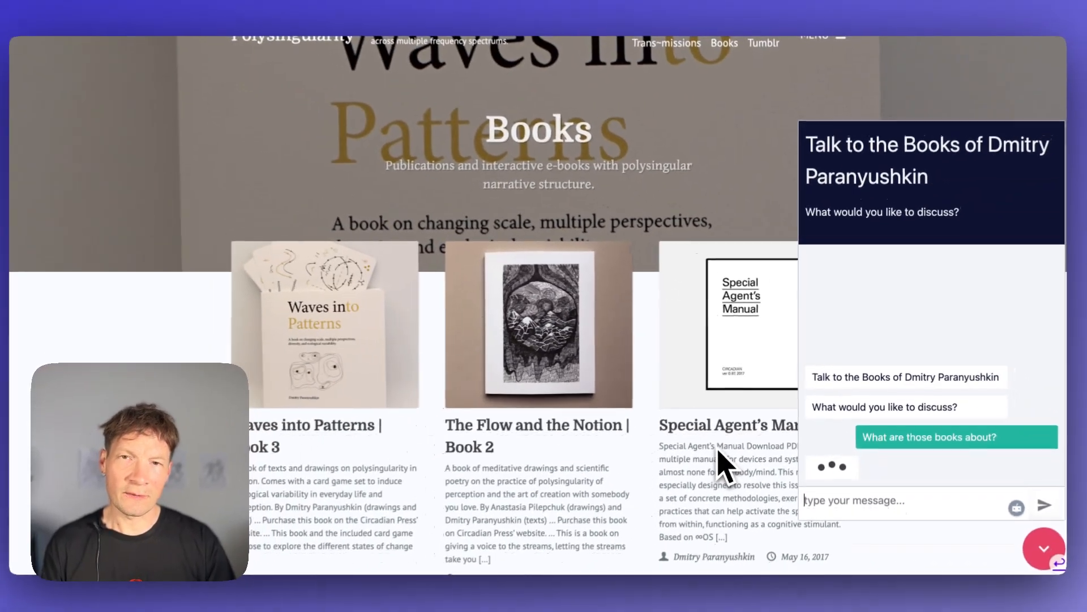
# Look over the book listings and read the chatbot's answer describing each book
pyautogui.scroll(-6, 742, 479)
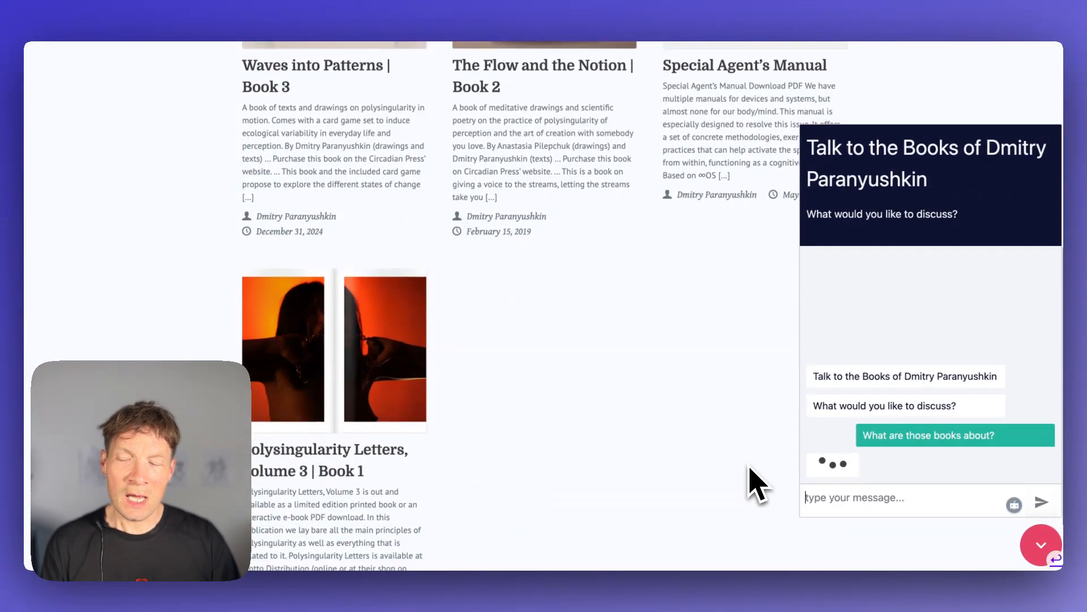
pyautogui.scroll(3, 752, 480)
pyautogui.scroll(2, 752, 480)
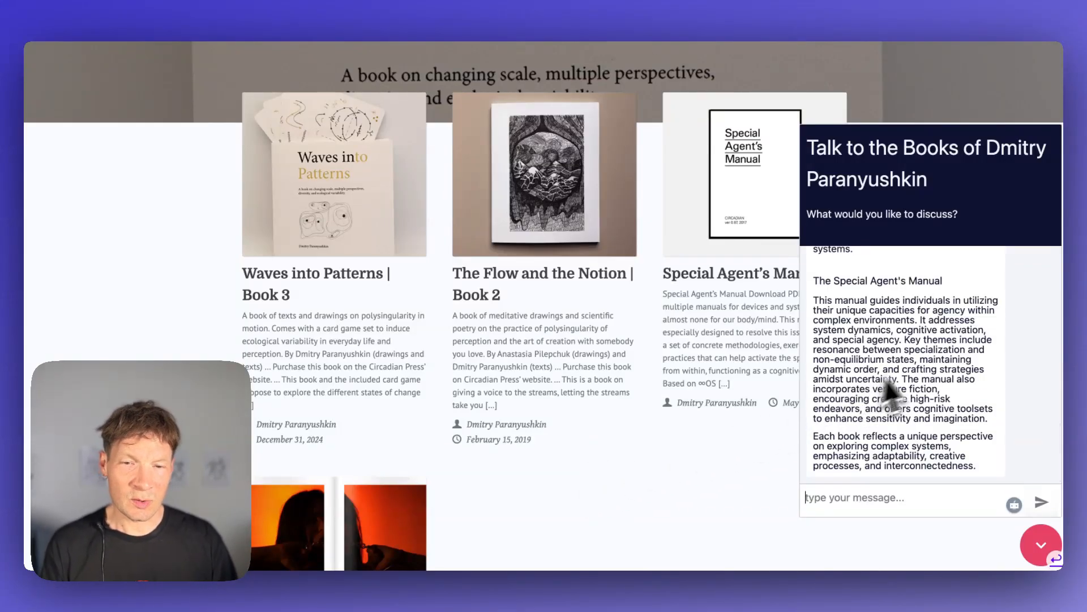
pyautogui.scroll(8, 900, 385)
pyautogui.scroll(5, 921, 375)
pyautogui.scroll(-10, 920, 375)
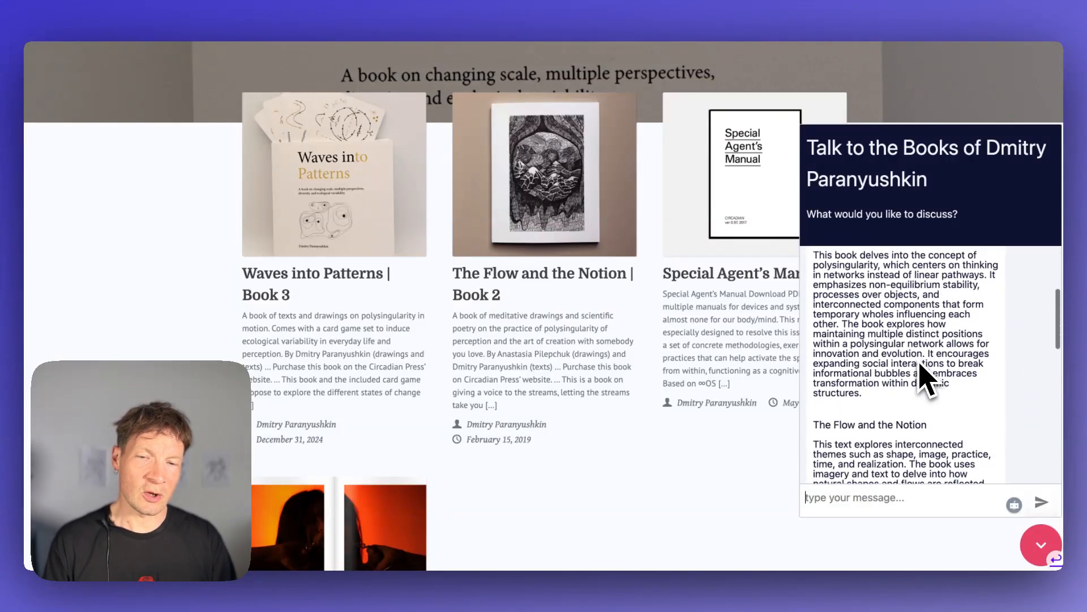
# Reread the chatbot's answer on the Books page, from the opening overview through the summary of The Special Agent's Manual
pyautogui.scroll(-3, 927, 380)
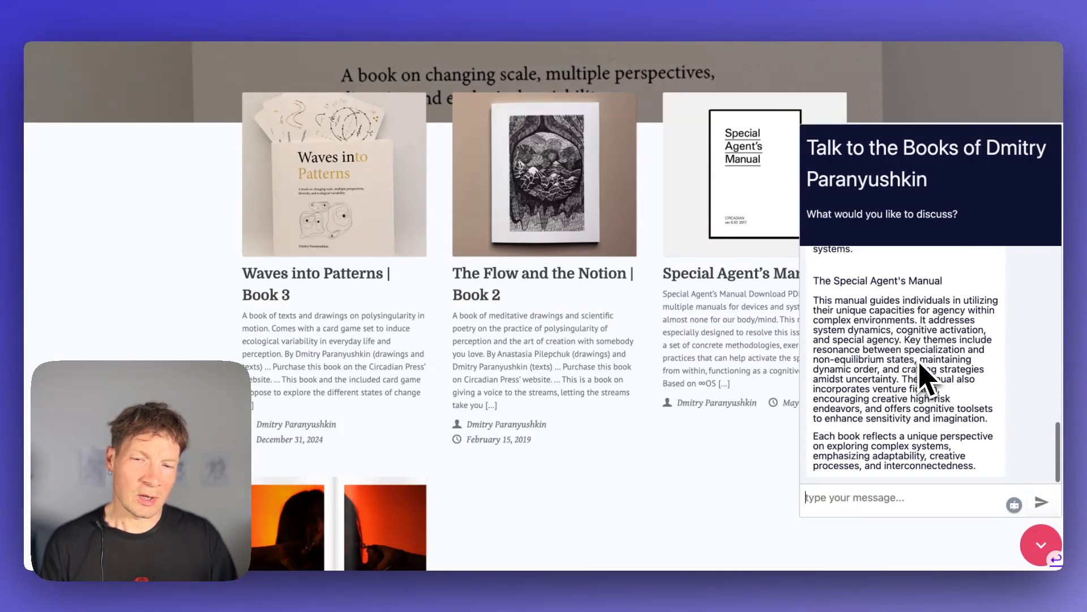
pyautogui.scroll(5, 921, 375)
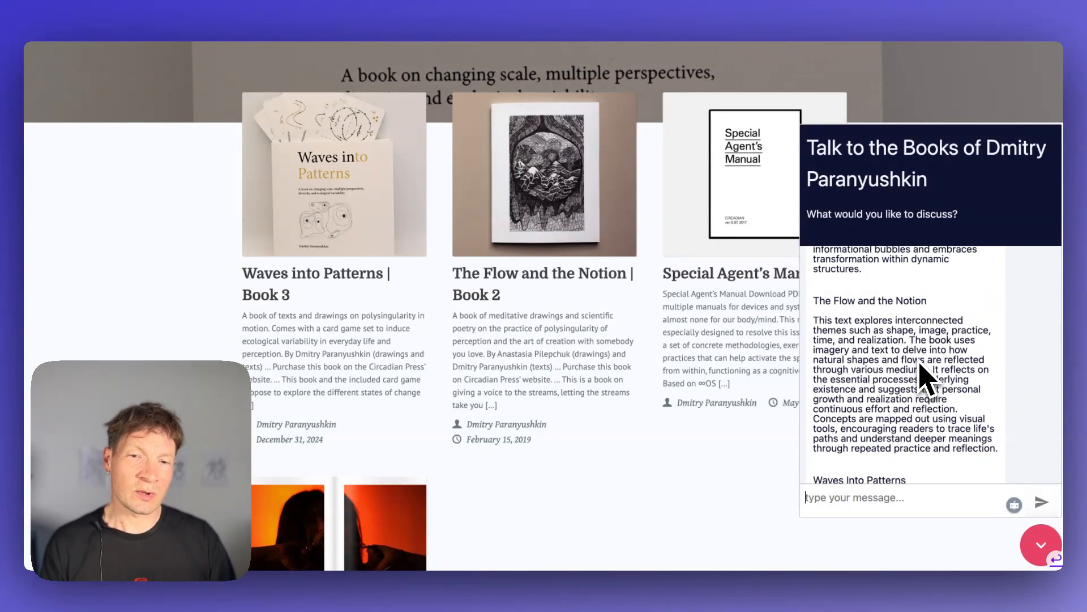
pyautogui.scroll(10, 913, 356)
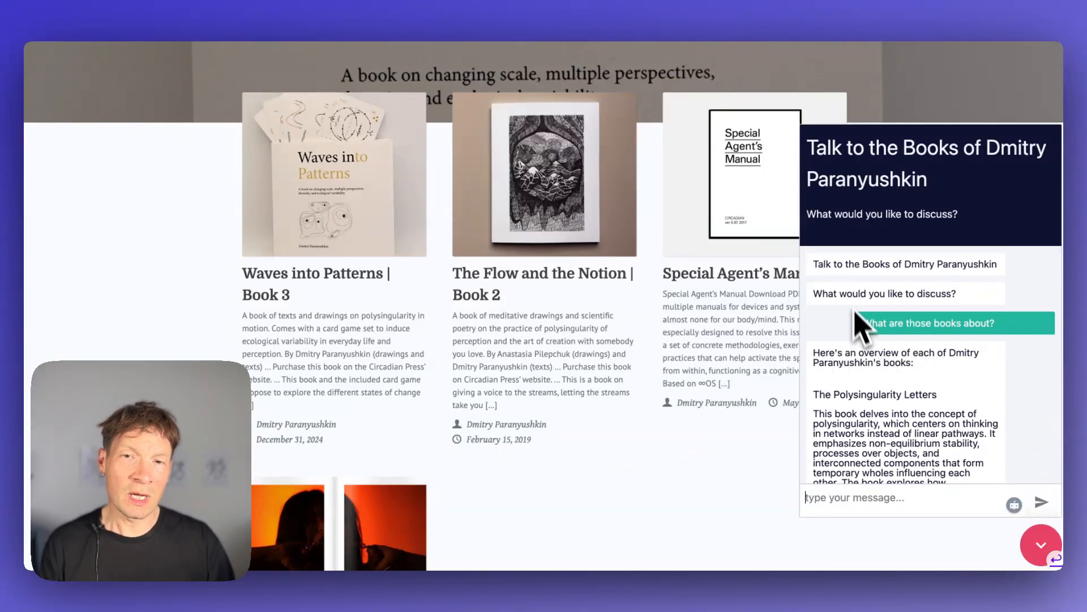
pyautogui.scroll(-15, 880, 430)
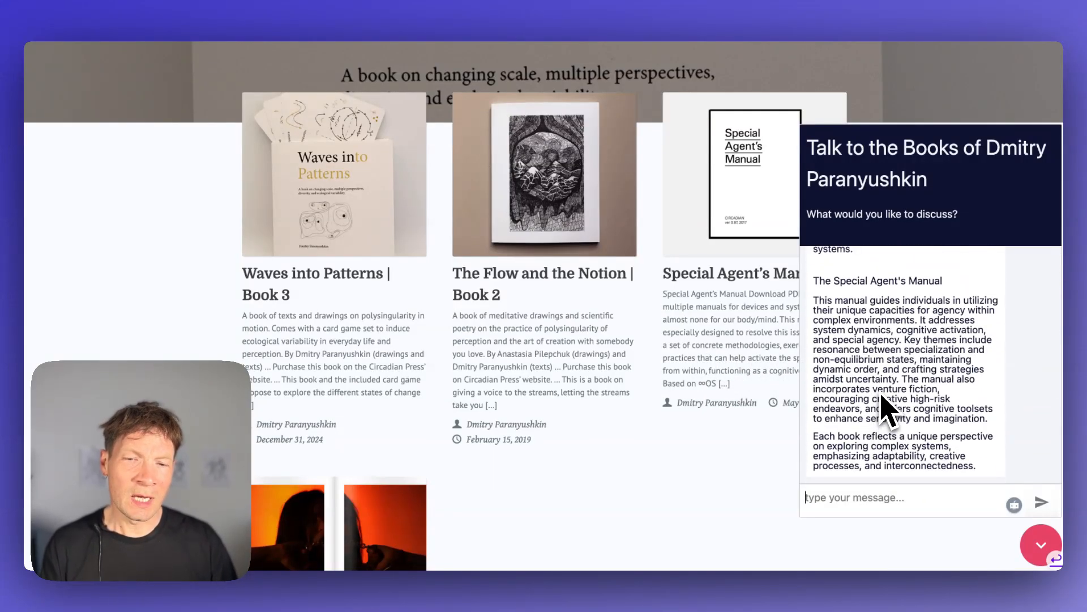
pyautogui.scroll(-3, 886, 407)
pyautogui.scroll(15, 888, 413)
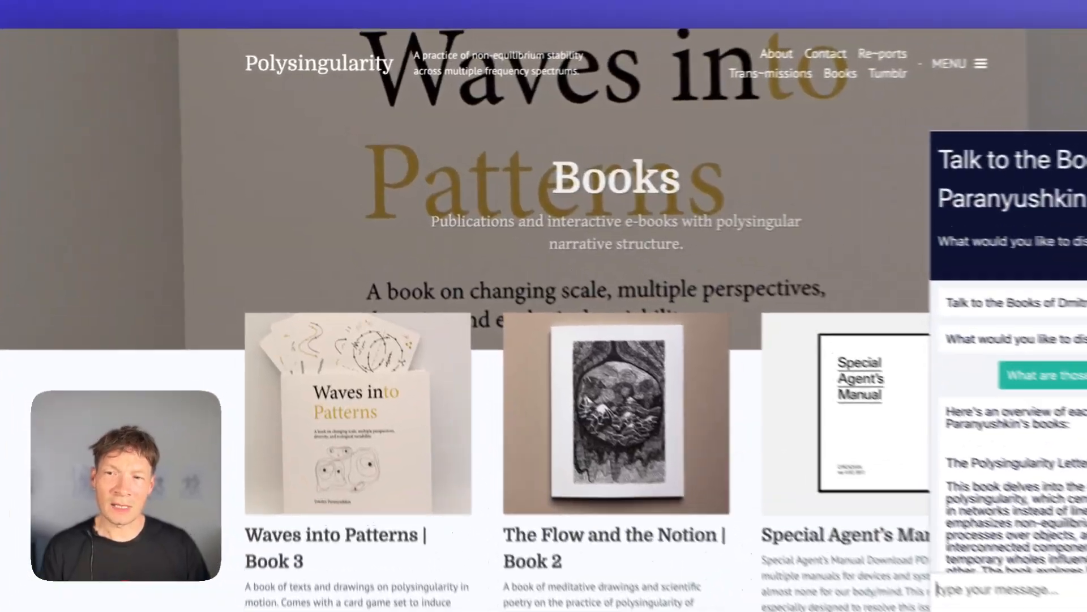
# Switch to the n8n workflow and review the AI Agent's connections to its model, memory and book experts
pyautogui.click(297, 40)
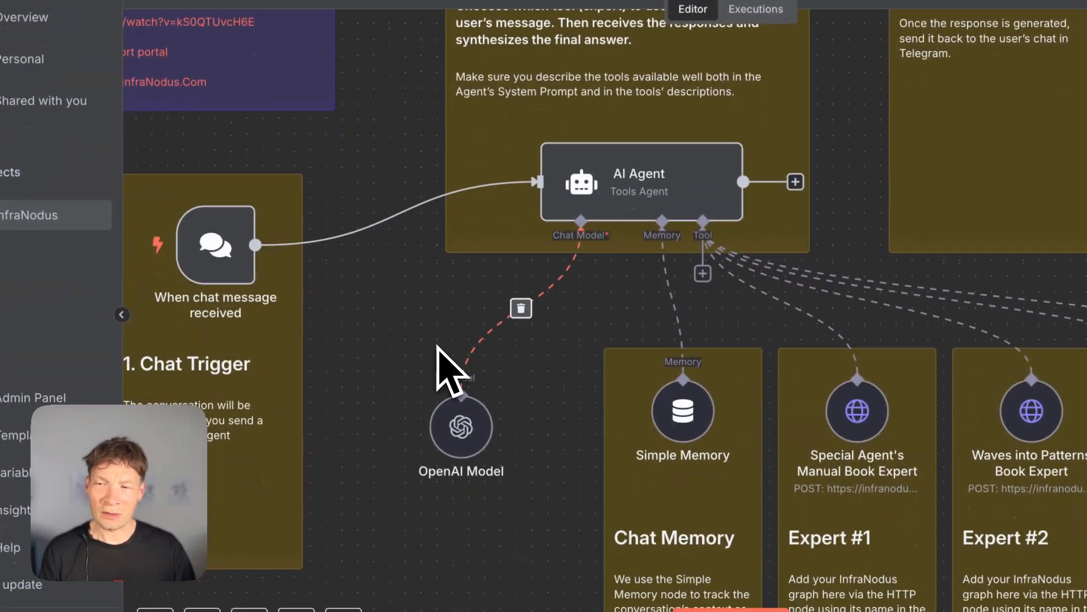
pyautogui.scroll(-2, 448, 368)
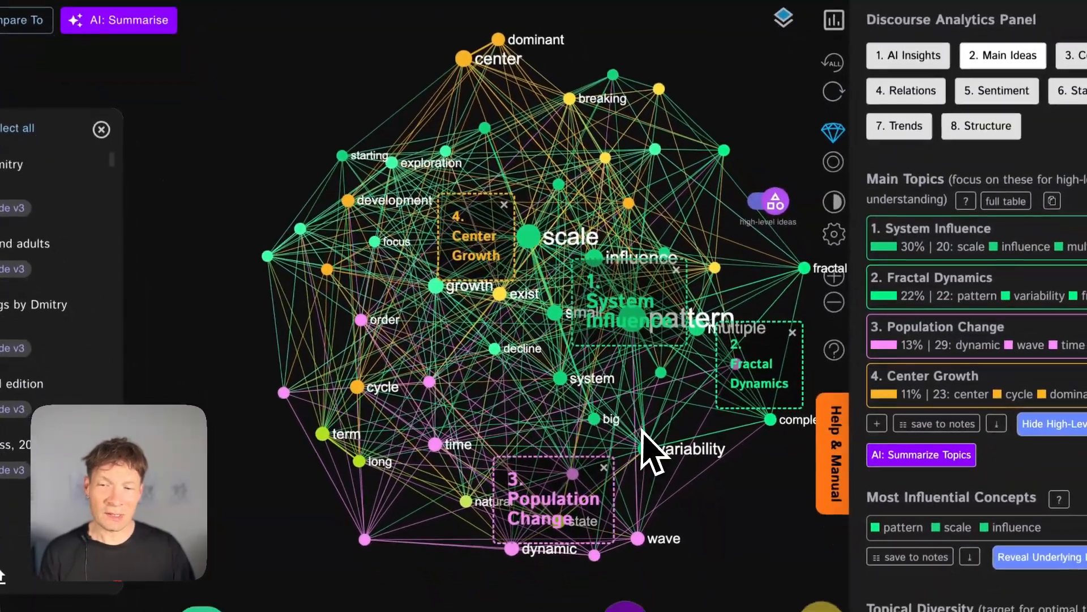
# In the InfraNodus Waves into Patterns graph, show the low-level ideas and keep only the growth and scale nodes selected
pyautogui.moveTo(643, 430); pyautogui.dragTo(591, 435)
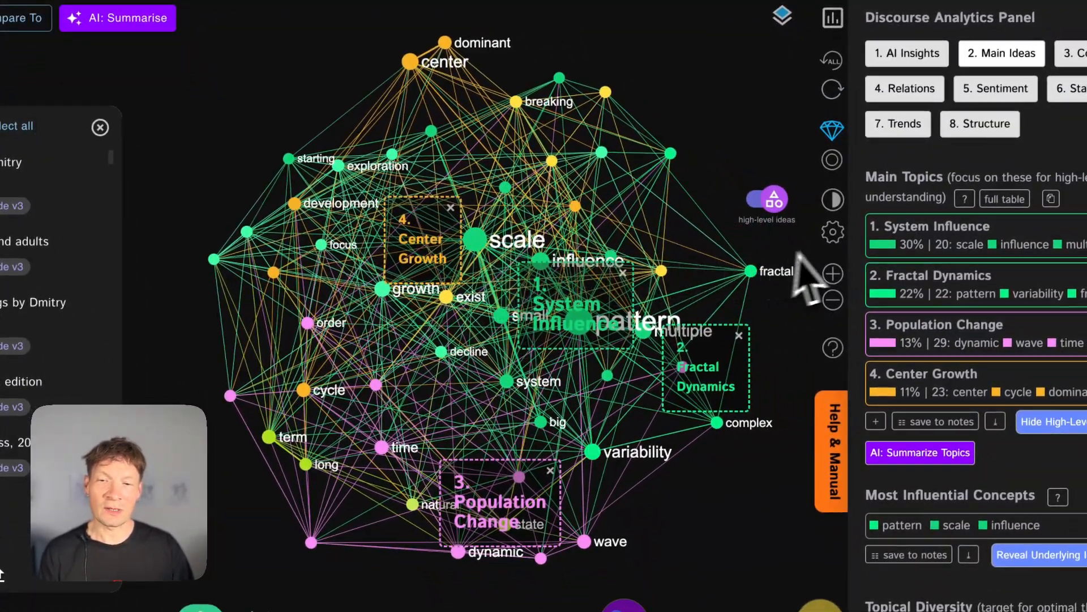
pyautogui.click(770, 199)
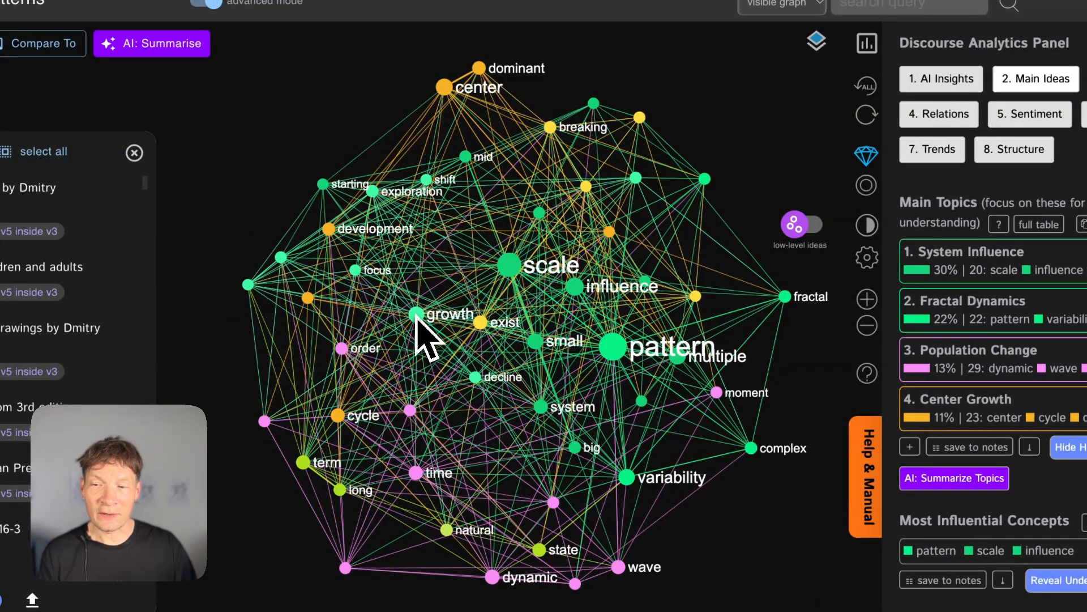
pyautogui.click(418, 314)
pyautogui.click(507, 268)
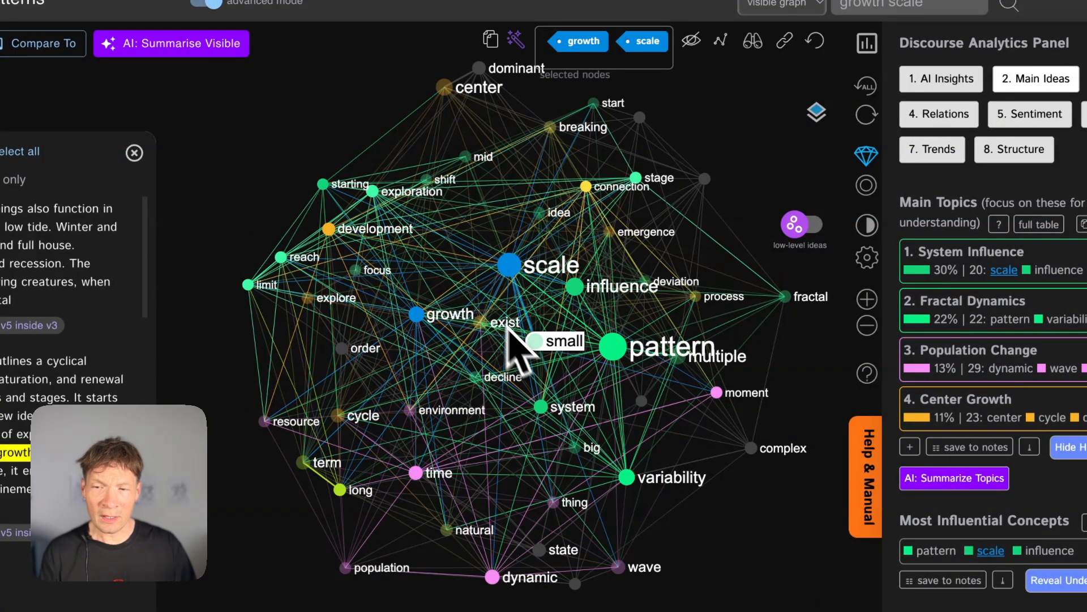
pyautogui.click(481, 322)
pyautogui.scroll(5, 488, 332)
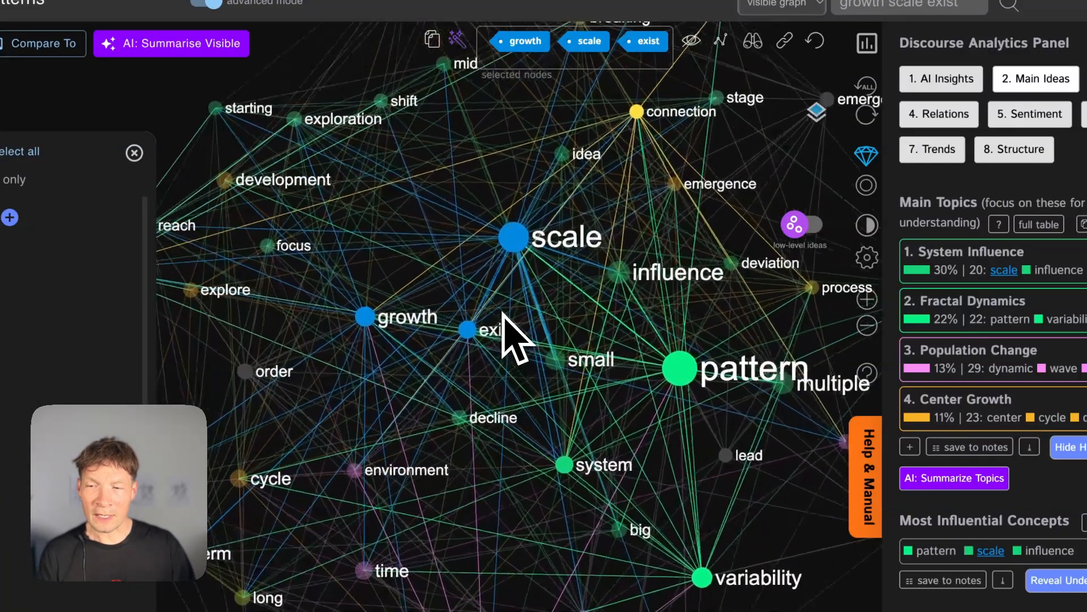
pyautogui.scroll(-4, 430, 329)
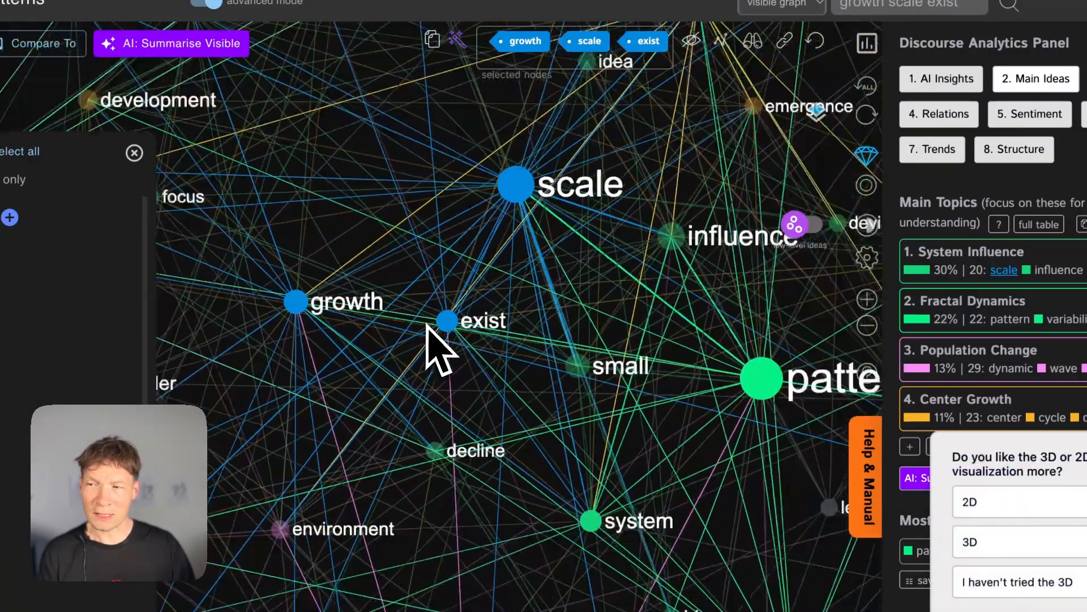
pyautogui.click(446, 325)
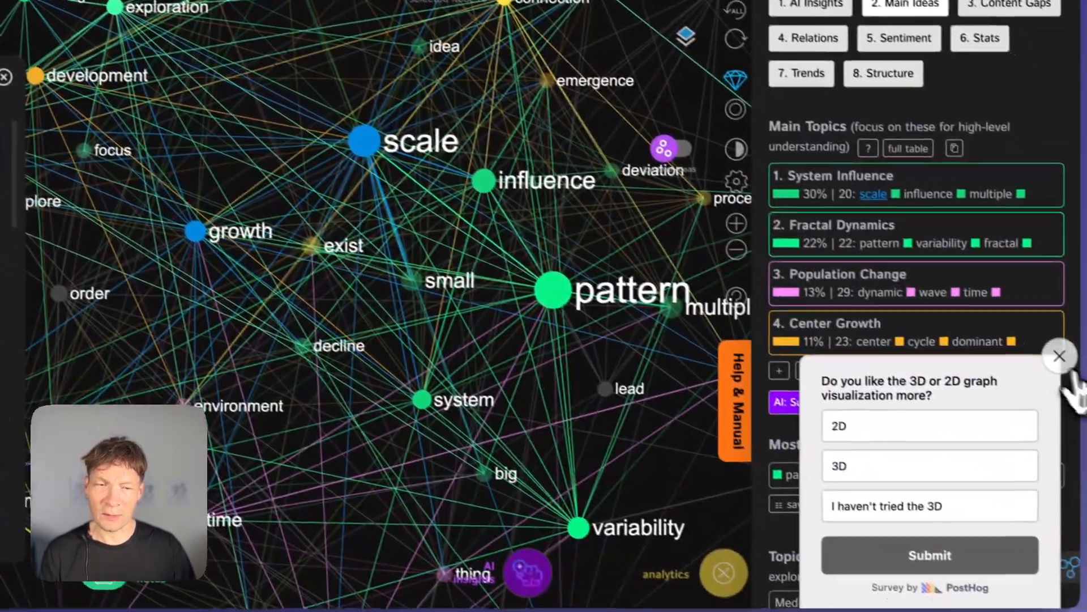
# Dismiss the survey, read the statements filtered by growth and scale, and clear the node selection
pyautogui.click(1058, 356)
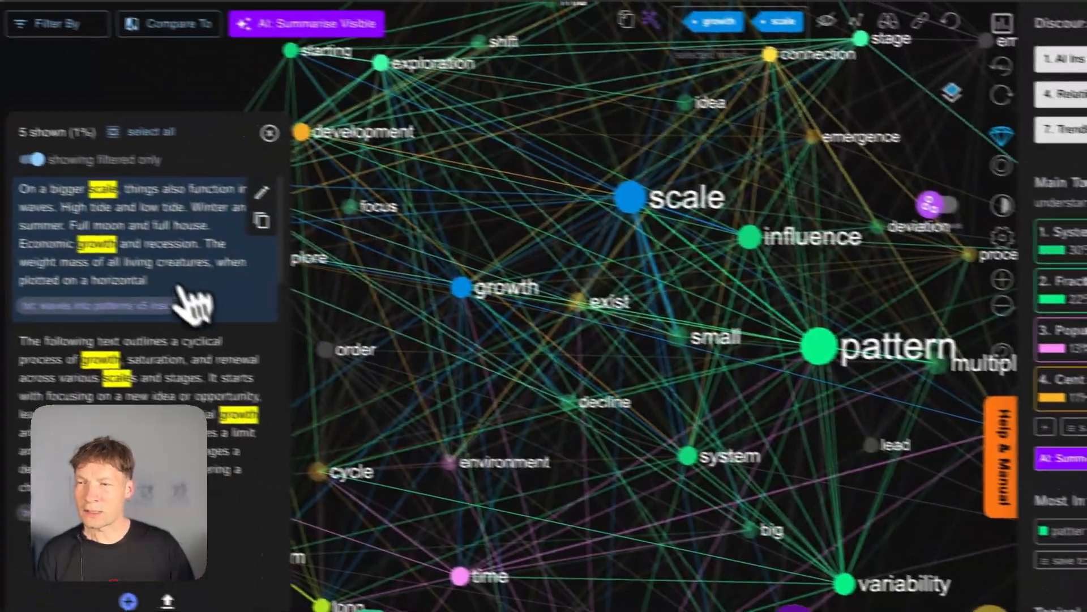
pyautogui.scroll(-5, 181, 291)
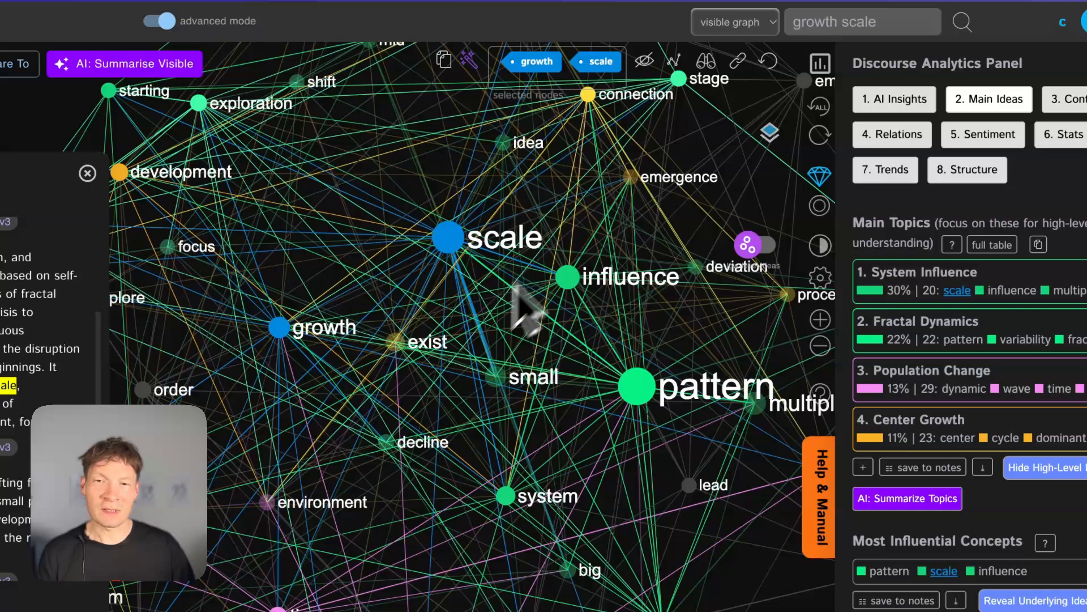
pyautogui.click(768, 60)
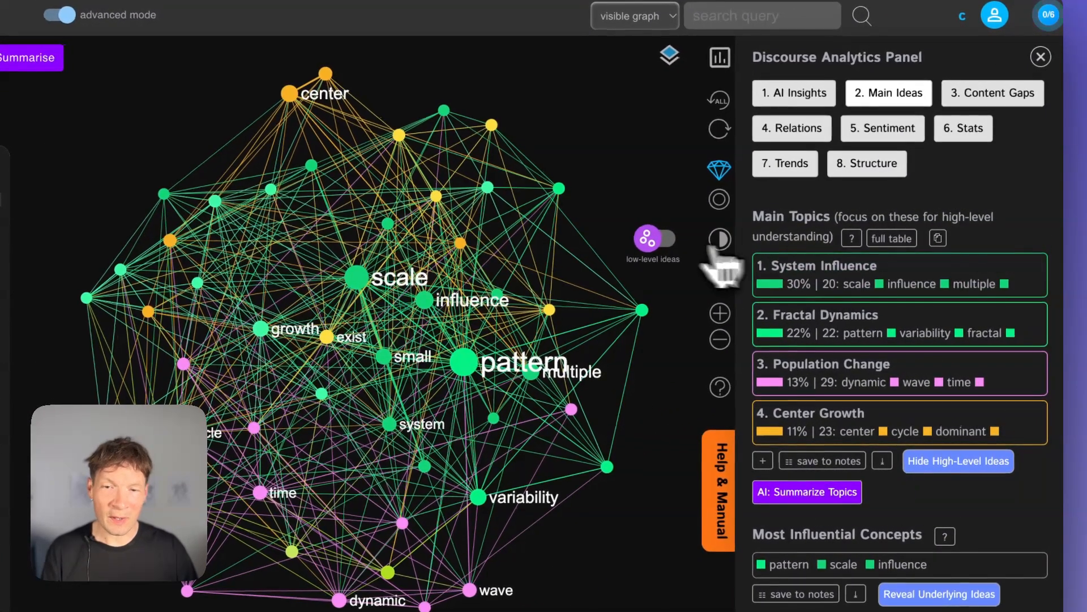
pyautogui.click(757, 225)
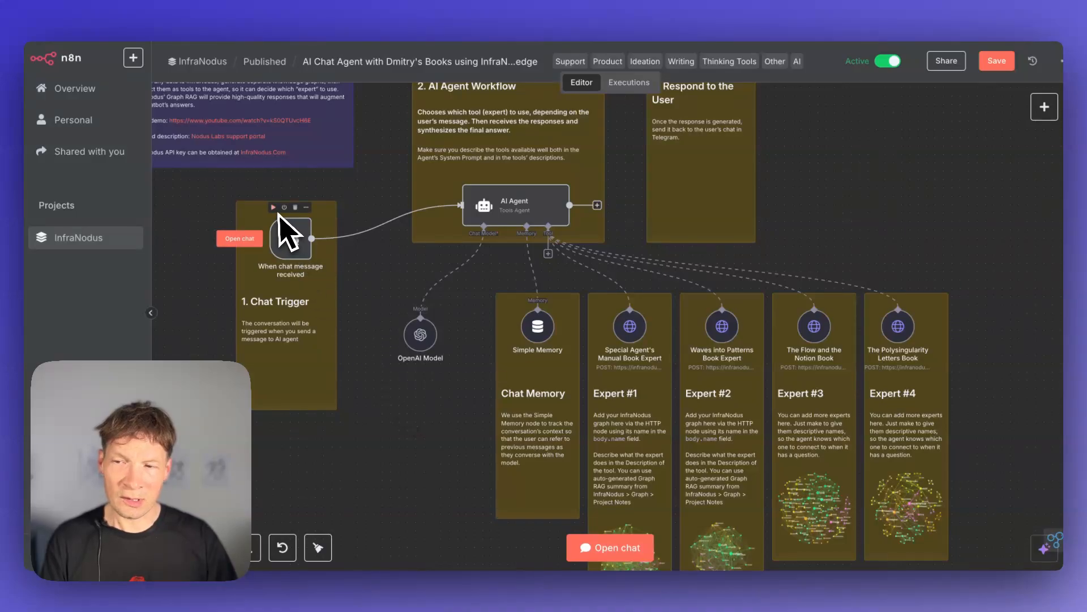
# Open the test chat of the n8n workflow and send the question "What are those books about?"
pyautogui.click(601, 550)
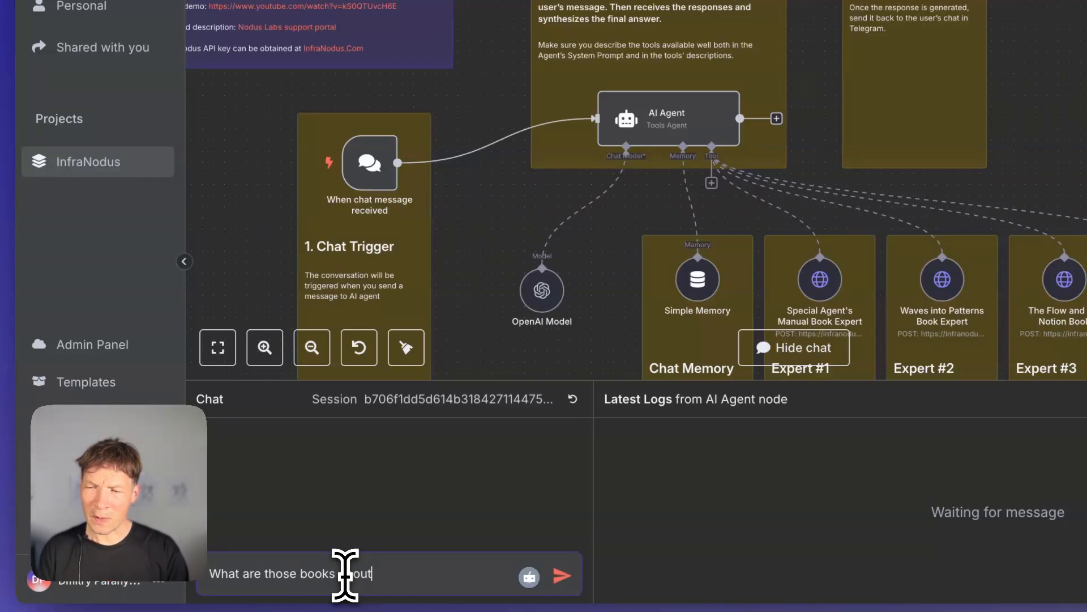
pyautogui.write('?')
pyautogui.press('Return')
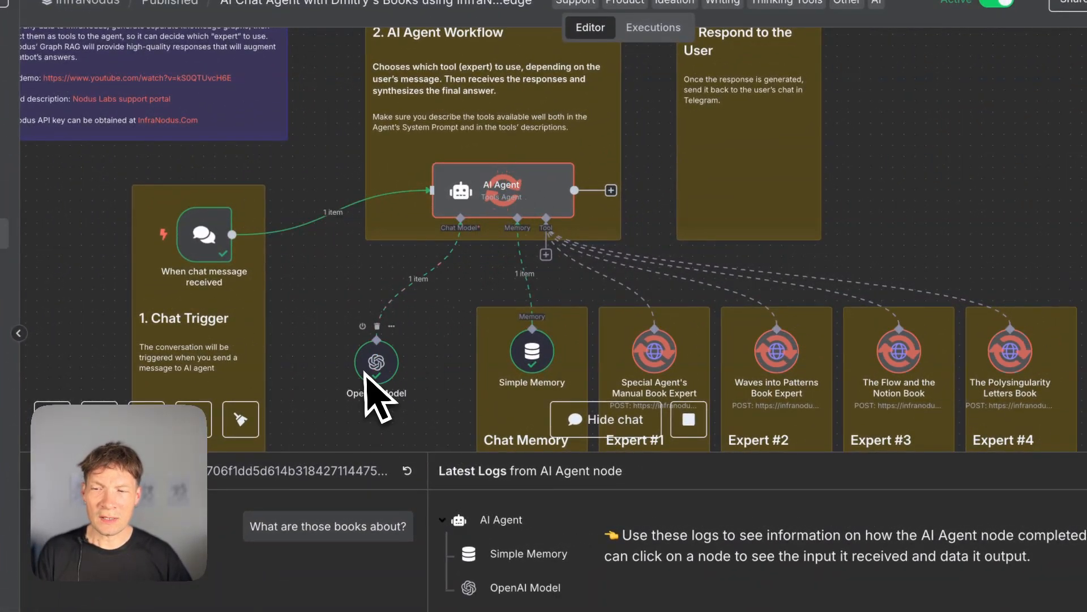
# Follow the workflow run on the canvas as the AI Agent queries the memory, OpenAI model and four book expert tools
pyautogui.scroll(5, 364, 374)
pyautogui.scroll(-3, 364, 373)
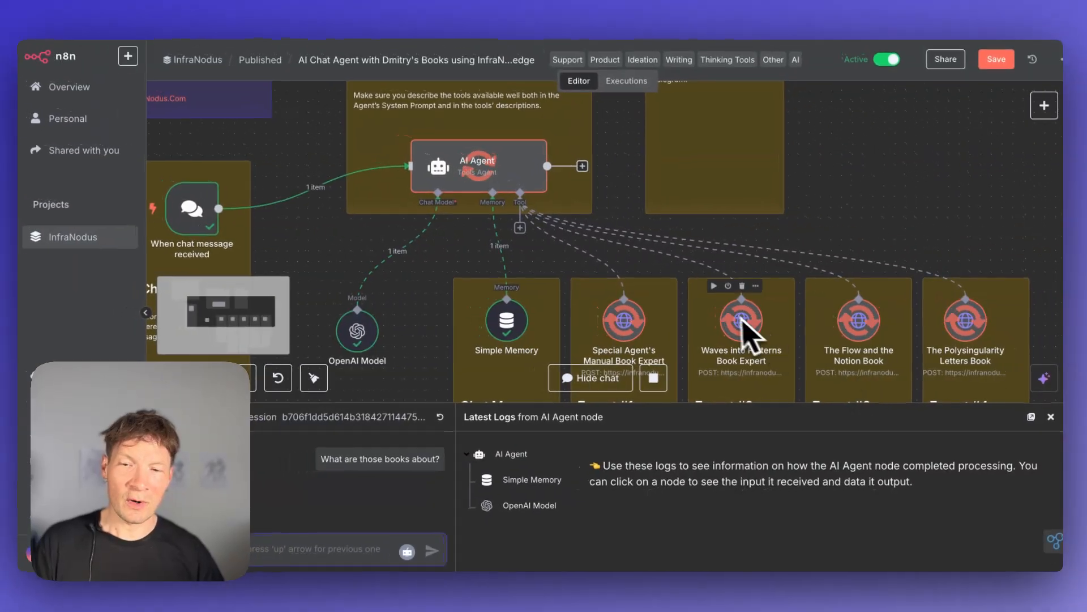
pyautogui.scroll(-5, 742, 319)
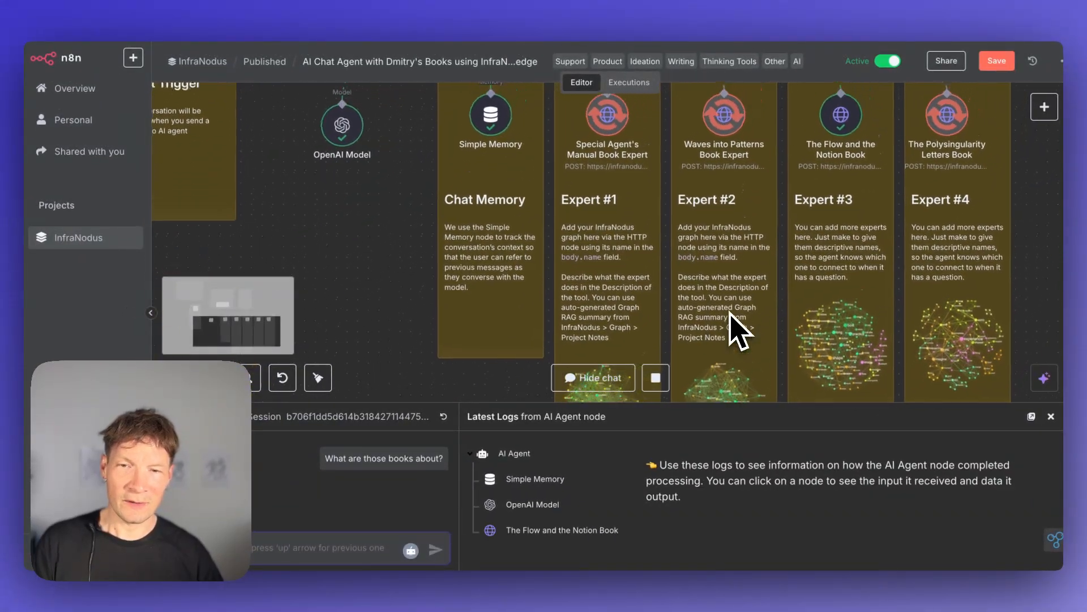
pyautogui.scroll(-5, 733, 332)
pyautogui.scroll(1, 739, 274)
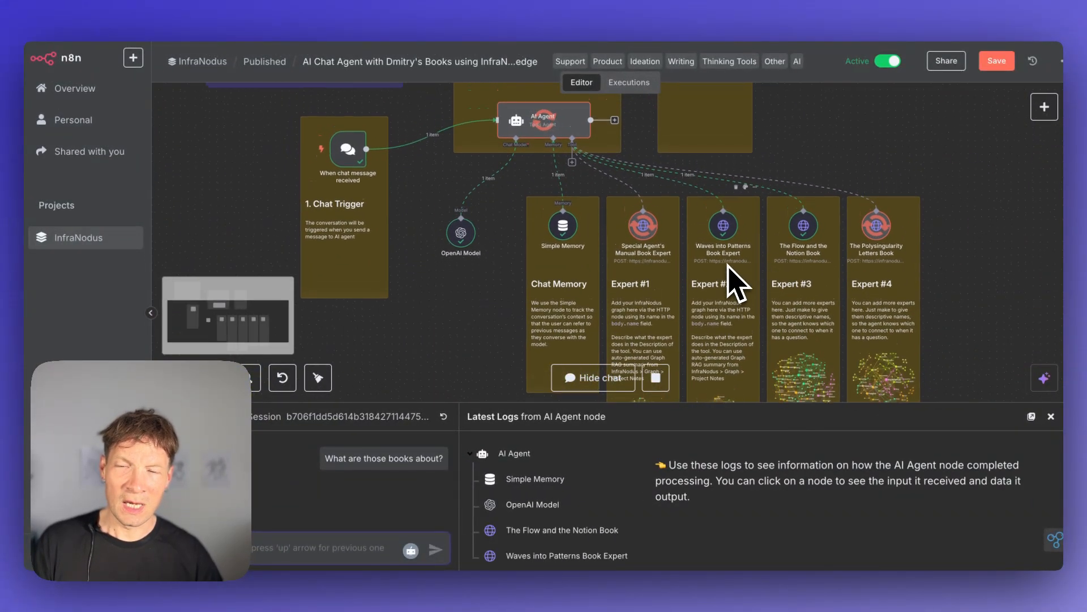
pyautogui.scroll(1, 728, 265)
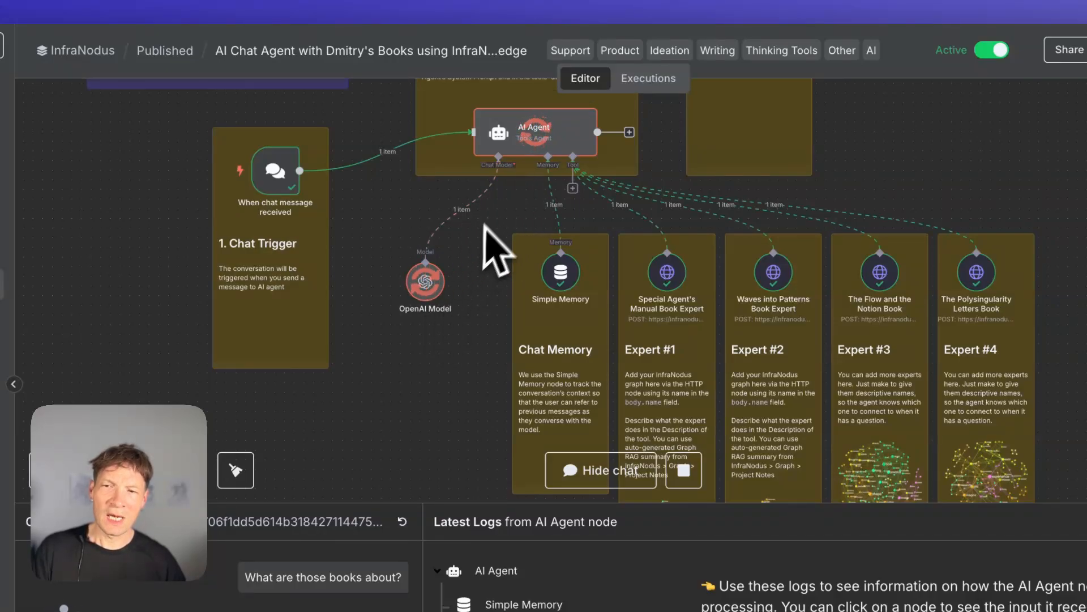
pyautogui.scroll(2, 491, 258)
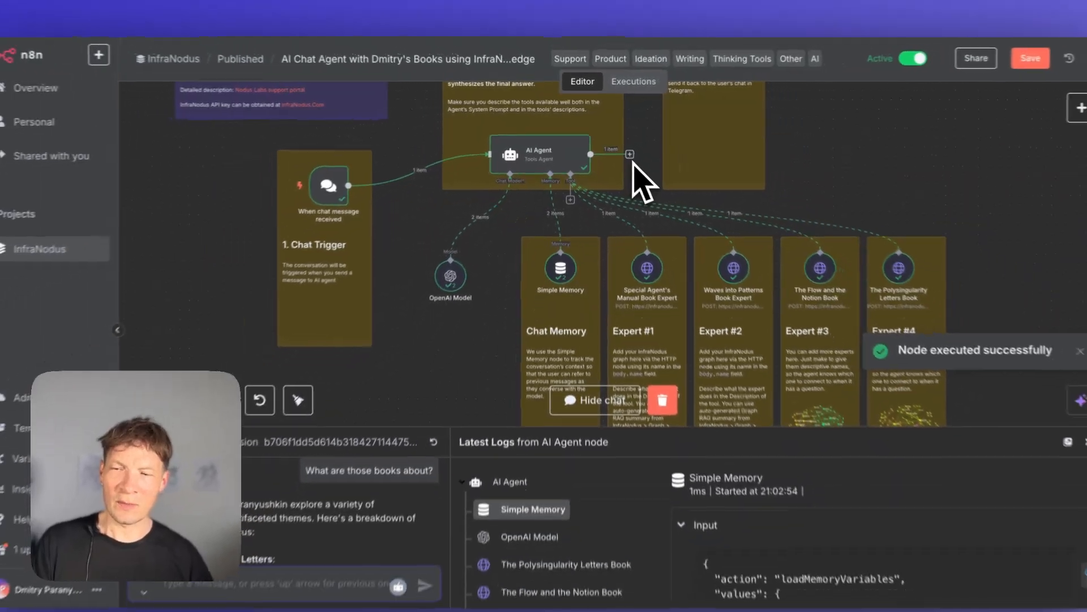
# Read the AI Agent's answer about the books in the workflow's test chat through to its concluding paragraph
pyautogui.scroll(-3, 303, 533)
pyautogui.scroll(-6, 295, 516)
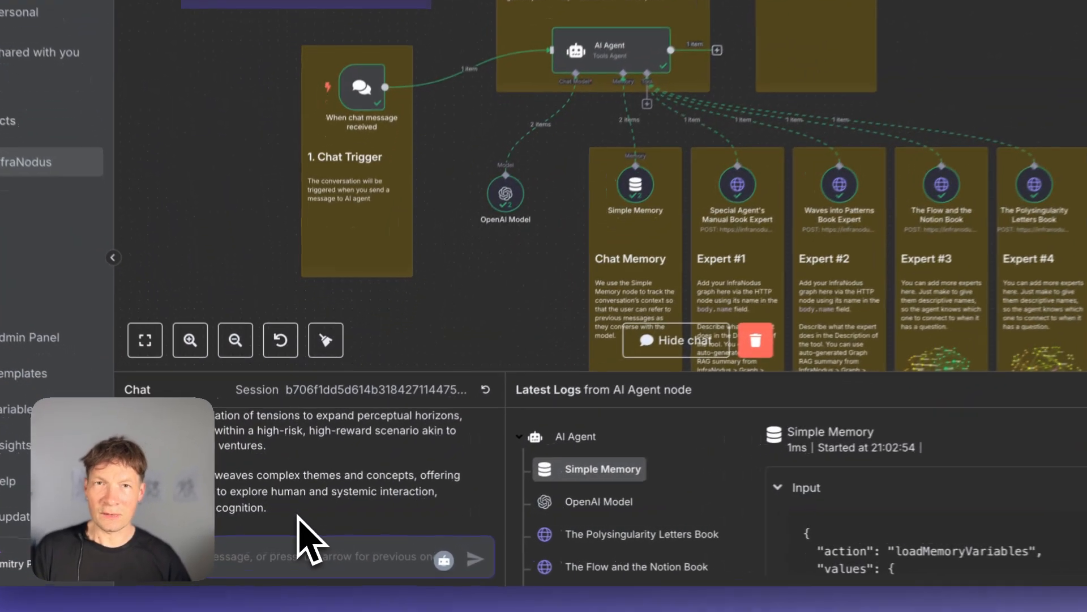
pyautogui.scroll(-5, 296, 532)
pyautogui.scroll(-6, 299, 515)
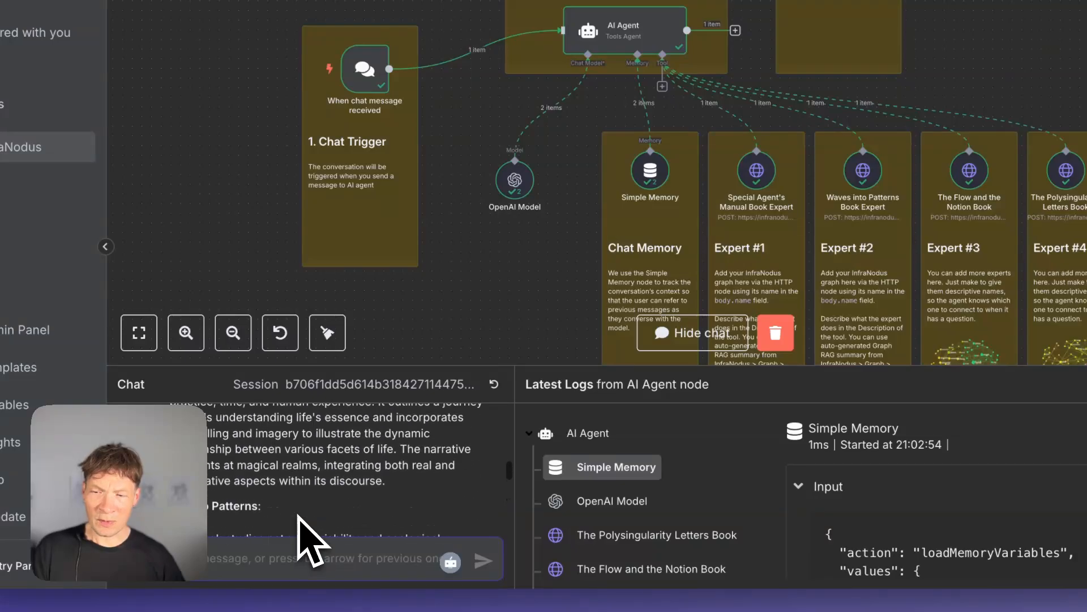
pyautogui.scroll(-3, 538, 312)
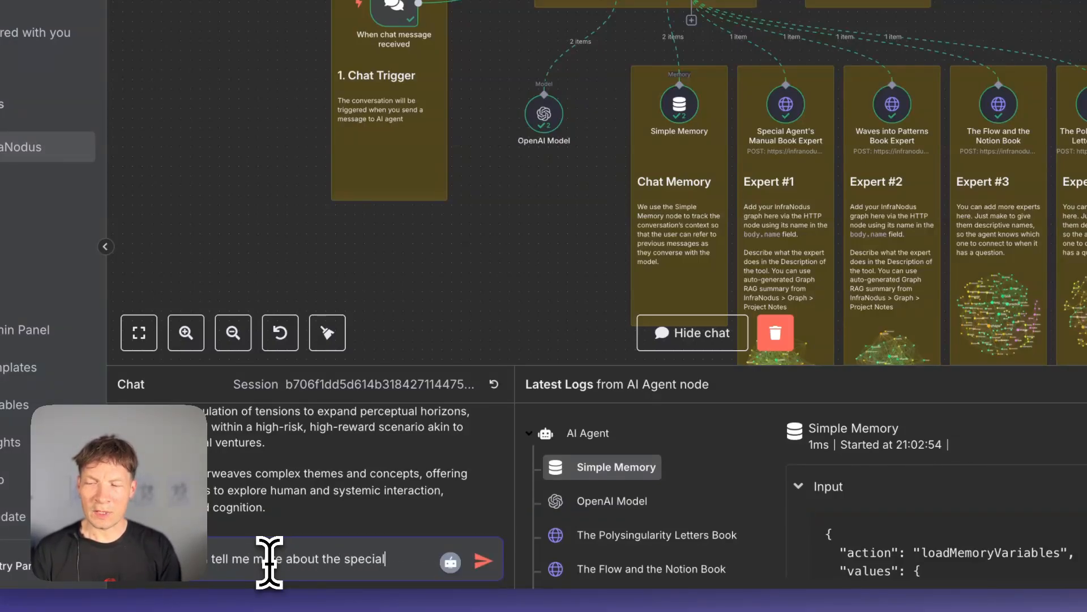
# Send a follow-up chat message asking the agent to tell more about the special agent's manual
pyautogui.hotkey('shift', 'Return')
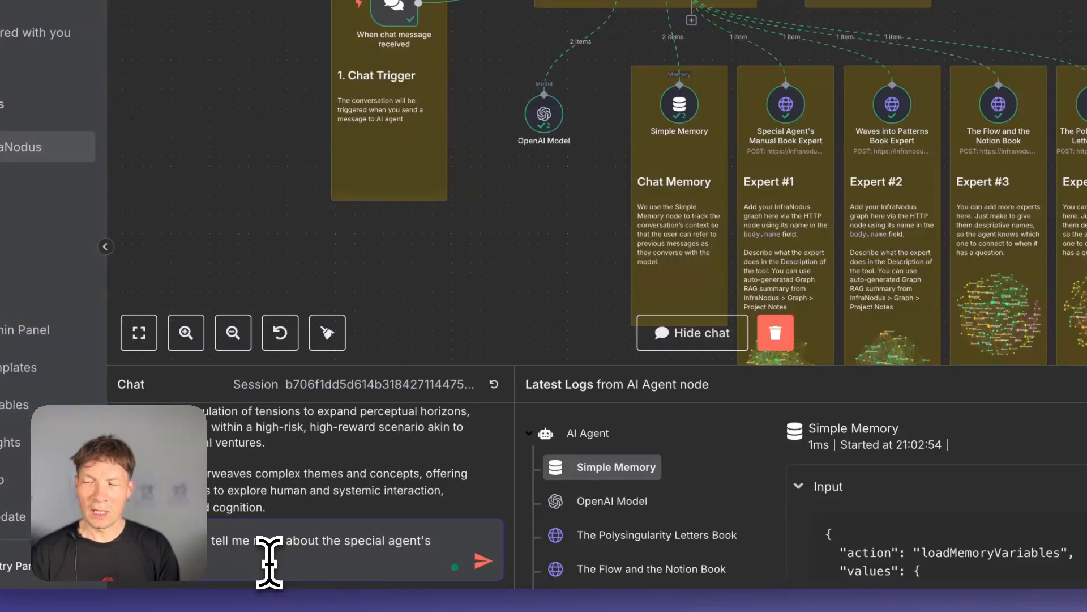
pyautogui.write('manual?')
pyautogui.press('Return')
# Inspect the canvas to see which book expert tool the AI Agent calls for the follow-up question
pyautogui.scroll(2, 561, 264)
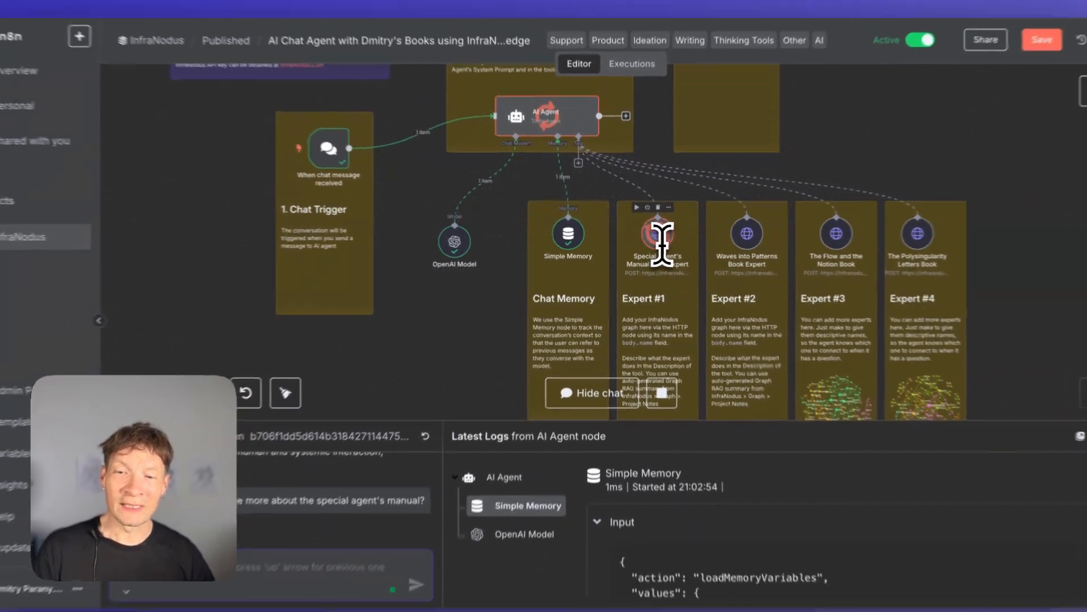
pyautogui.scroll(5, 774, 155)
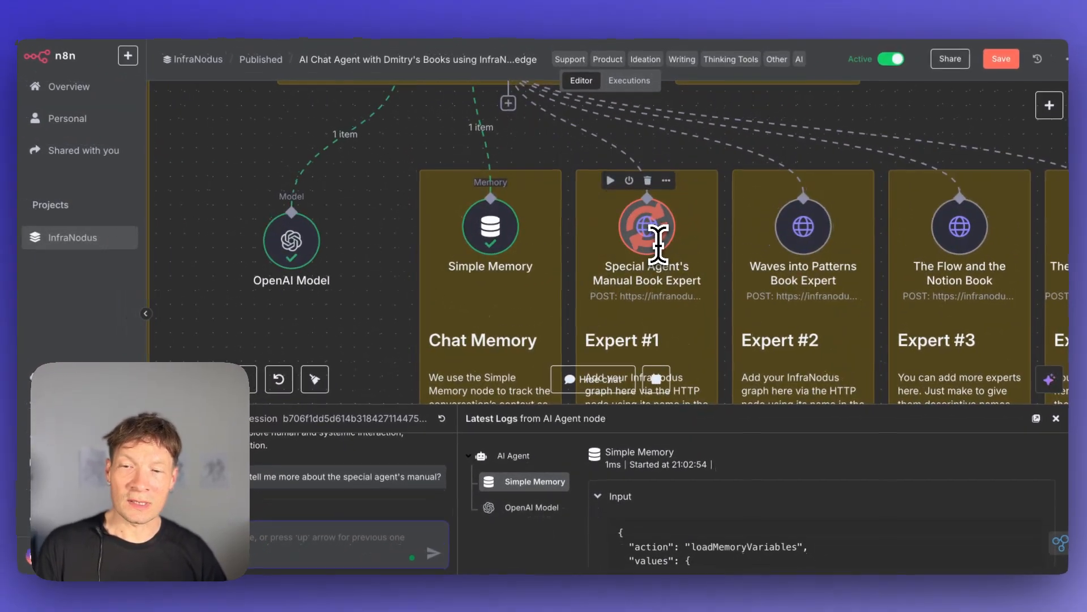
pyautogui.scroll(-3, 657, 244)
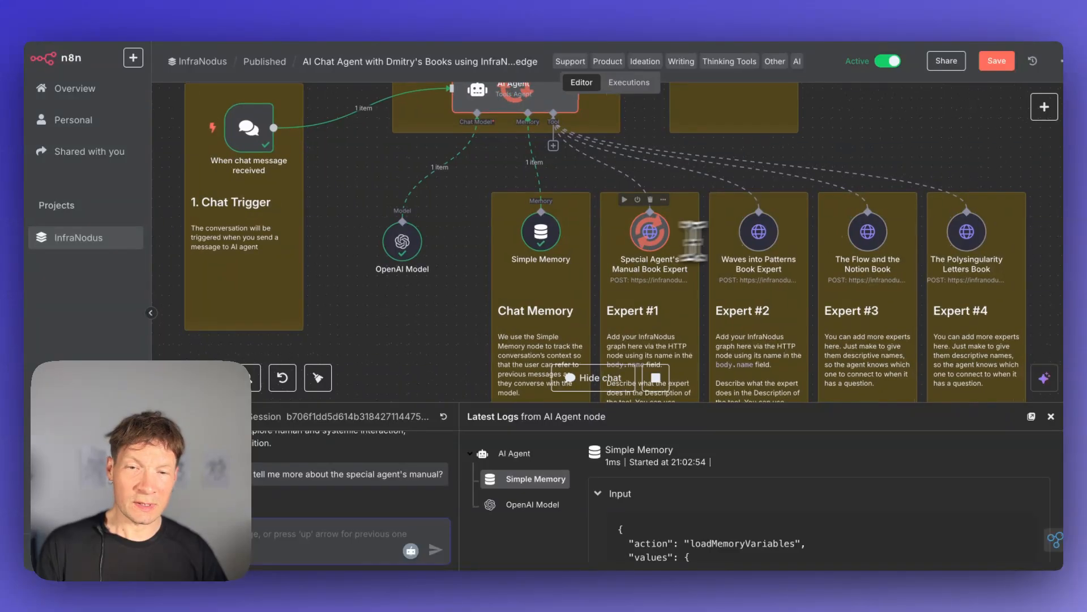
pyautogui.scroll(3, 604, 238)
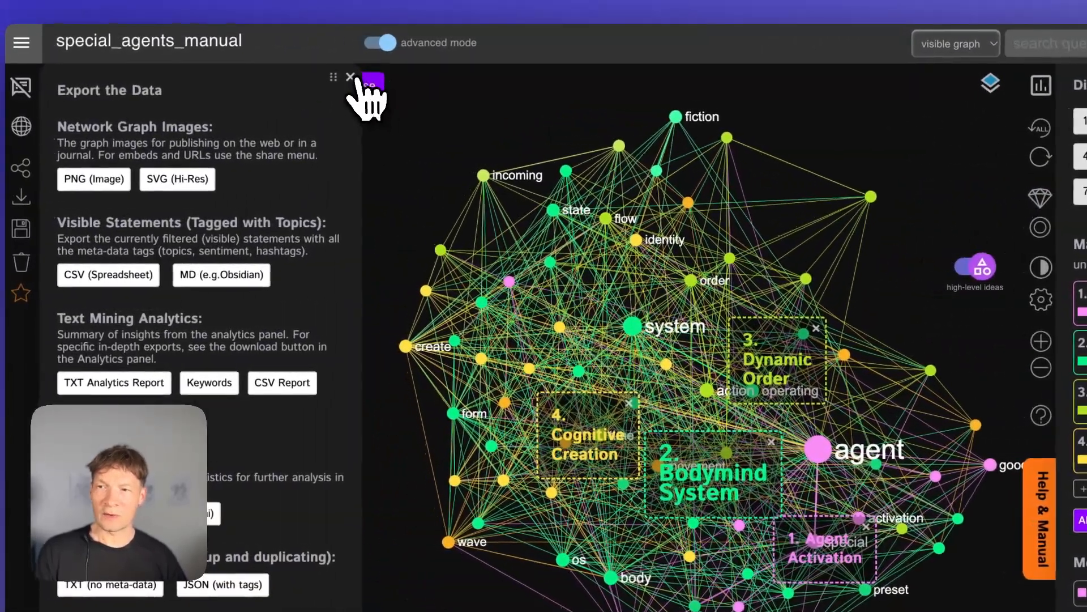
# Close the data export options of the special_agents_manual graph in InfraNodus and return to n8n to review the completed run
pyautogui.click(342, 76)
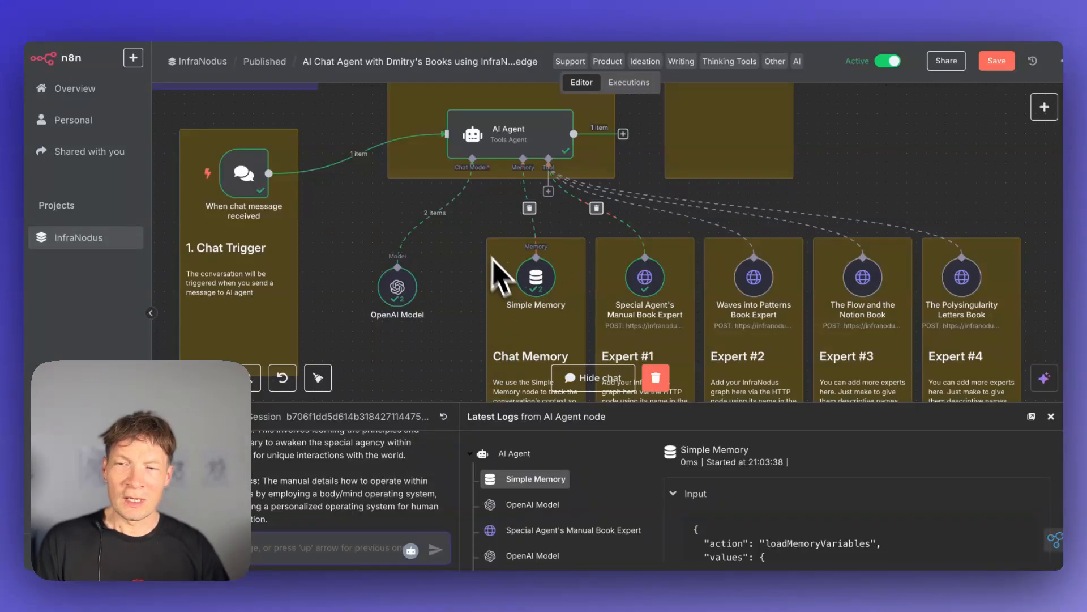
pyautogui.scroll(-1, 704, 238)
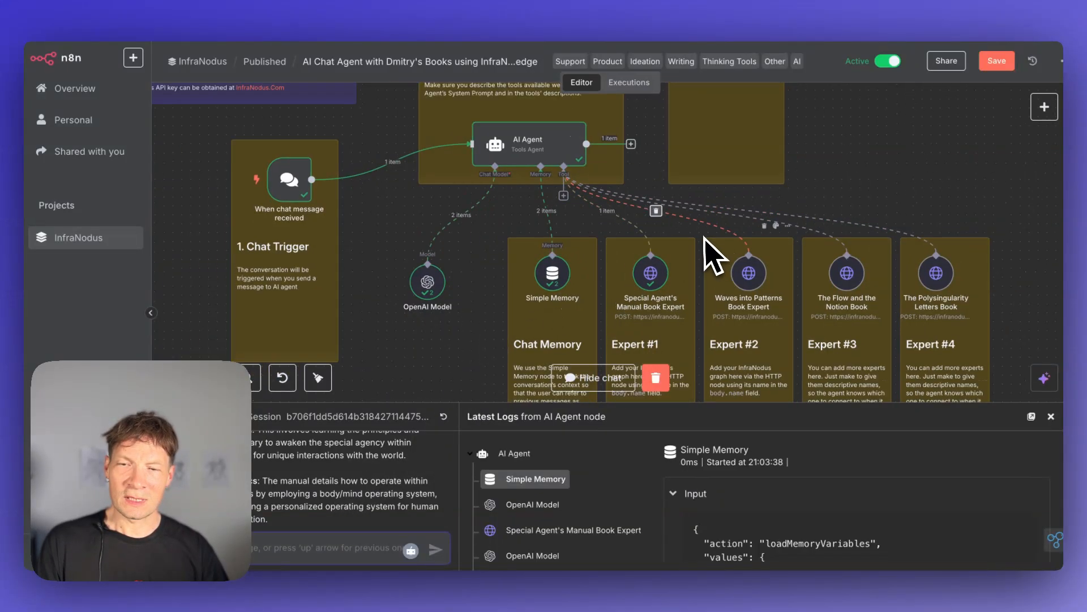
pyautogui.scroll(-2, 708, 250)
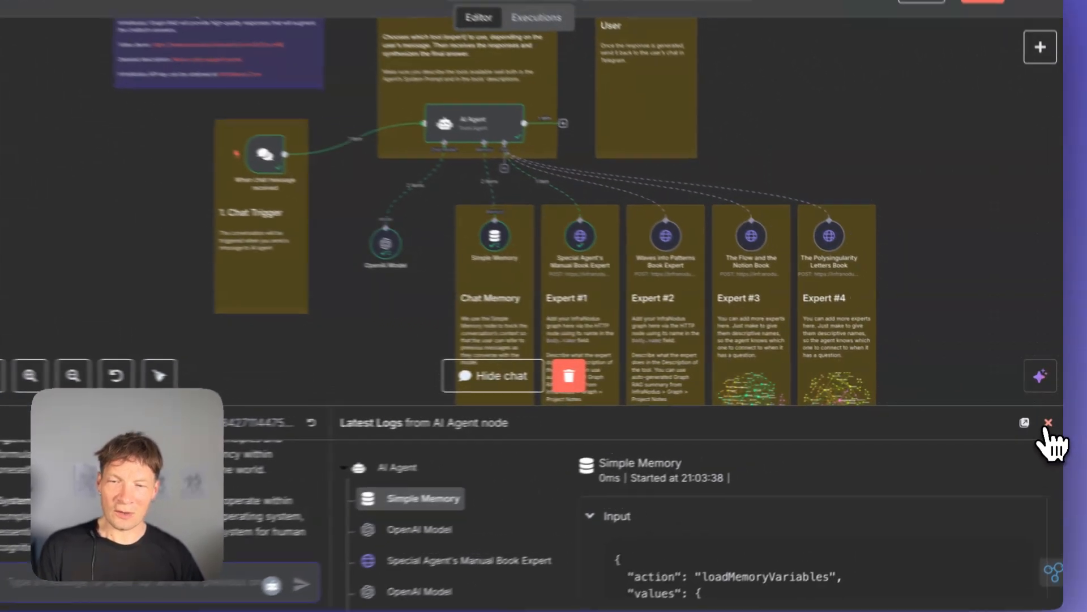
# Close the chat and logs panel and bring the whole chatbot workflow into view from the trigger to the experts
pyautogui.click(1051, 417)
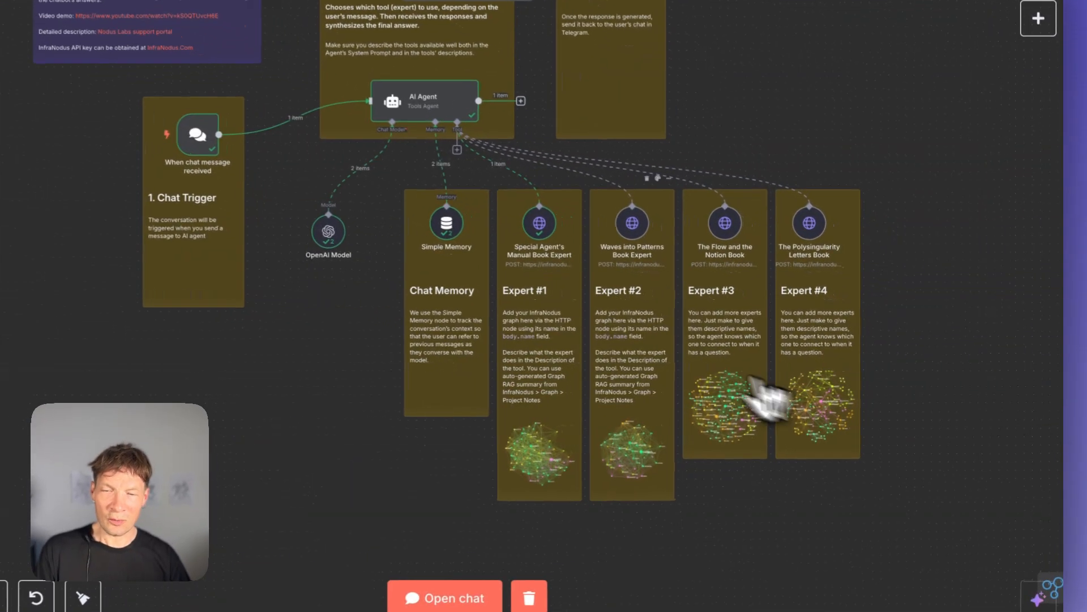
pyautogui.scroll(3, 609, 312)
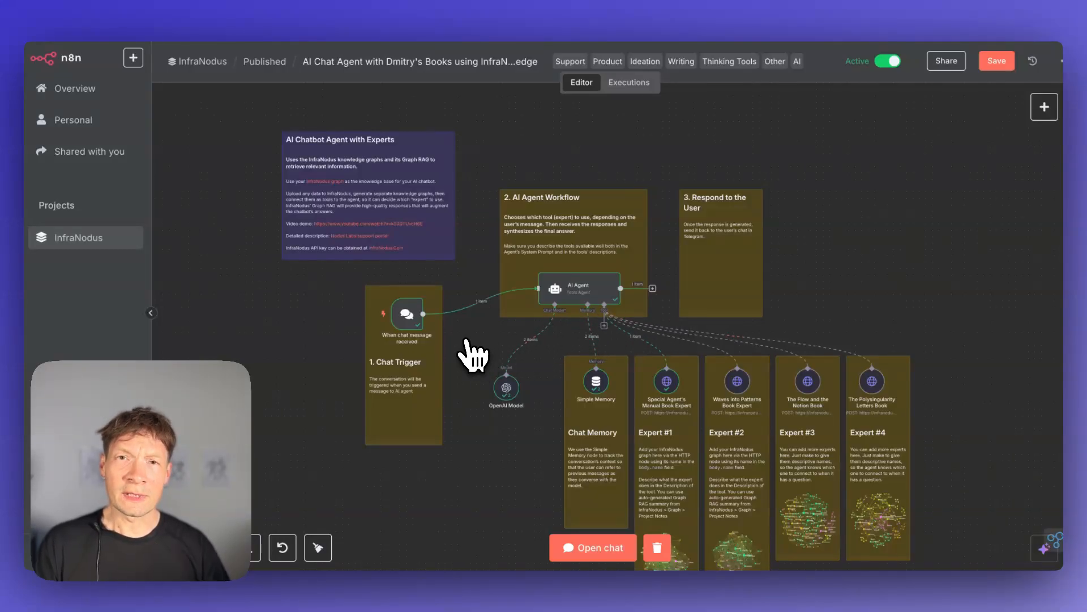
pyautogui.moveTo(440, 346)
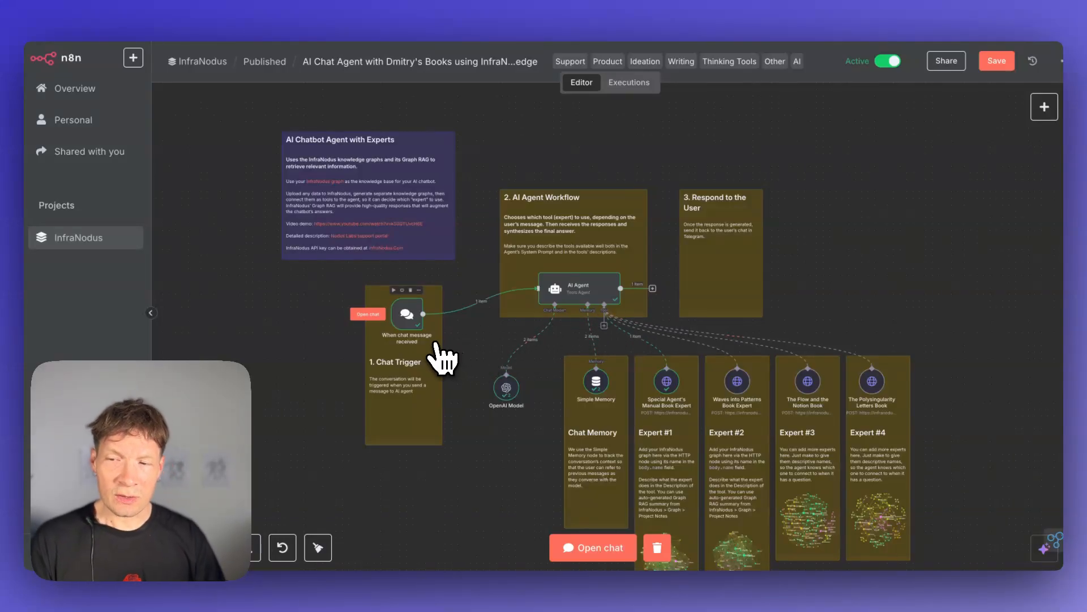
# Examine the workflow from the chat trigger through the AI Agent, OpenAI Model and Simple Memory to the four connected book experts
pyautogui.scroll(3, 406, 337)
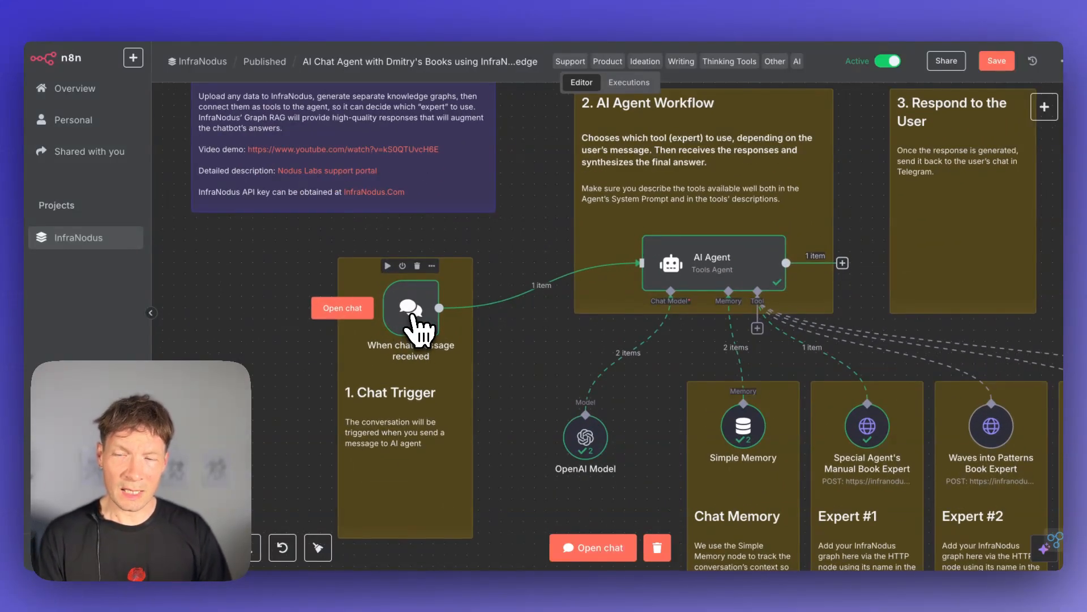
pyautogui.hscroll(2, 573, 381)
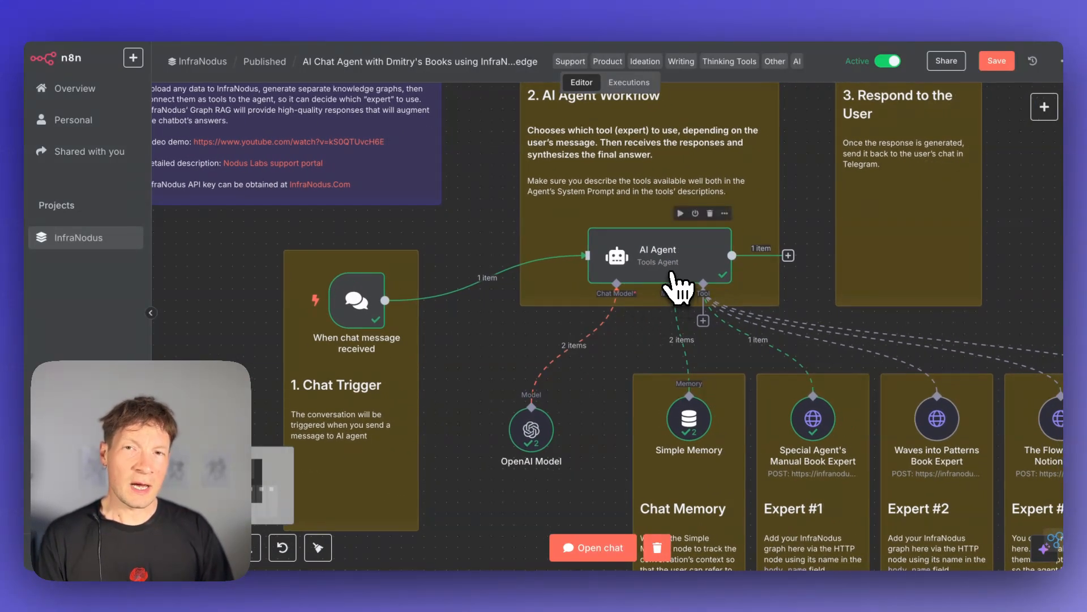
pyautogui.scroll(-2, 531, 443)
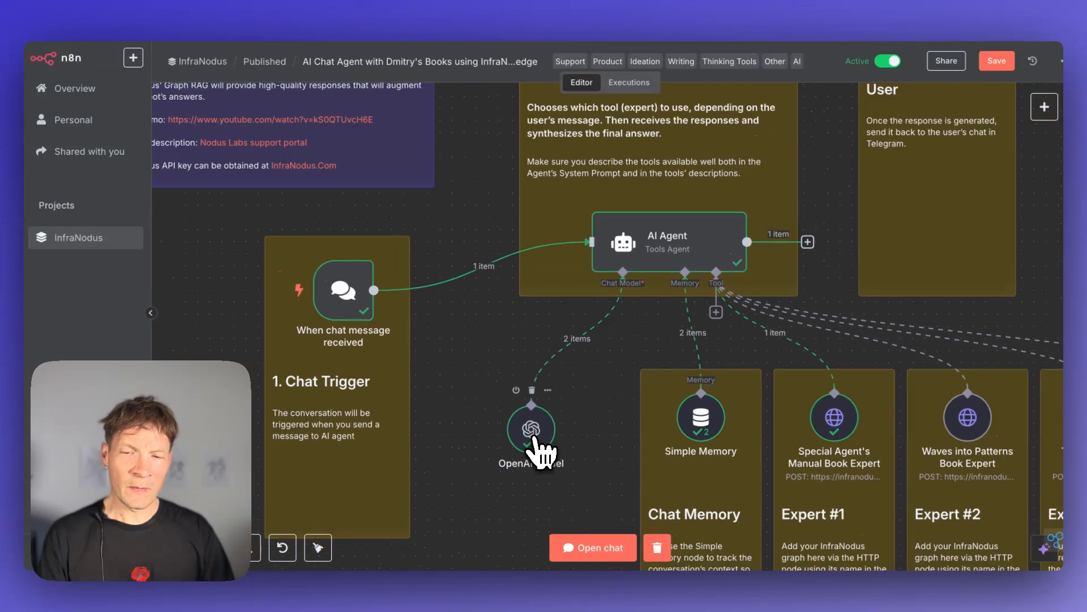
pyautogui.scroll(3, 685, 439)
pyautogui.scroll(1, 692, 447)
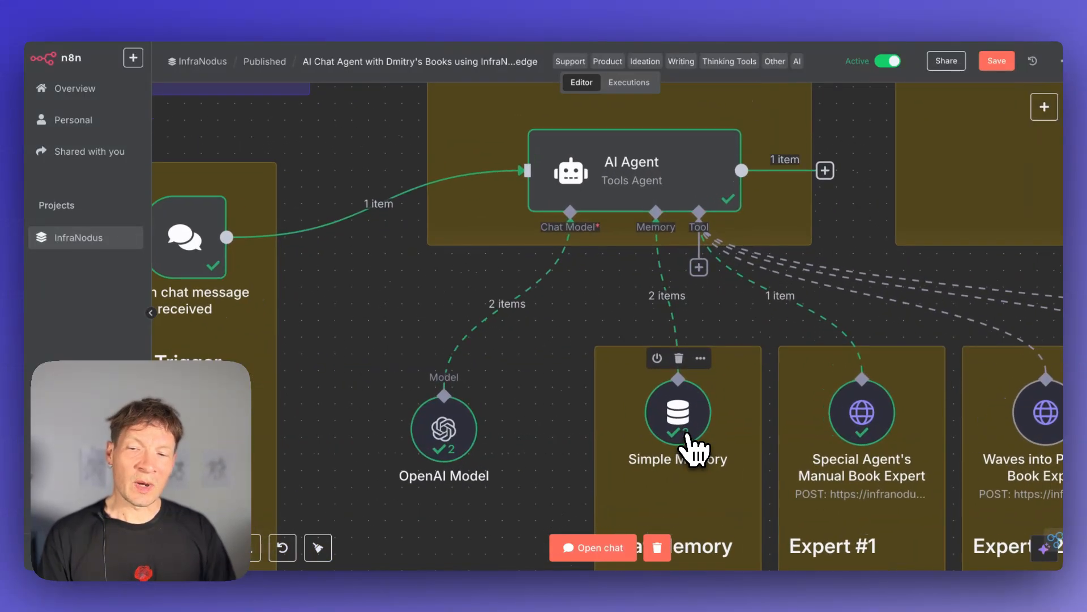
pyautogui.scroll(-2, 692, 447)
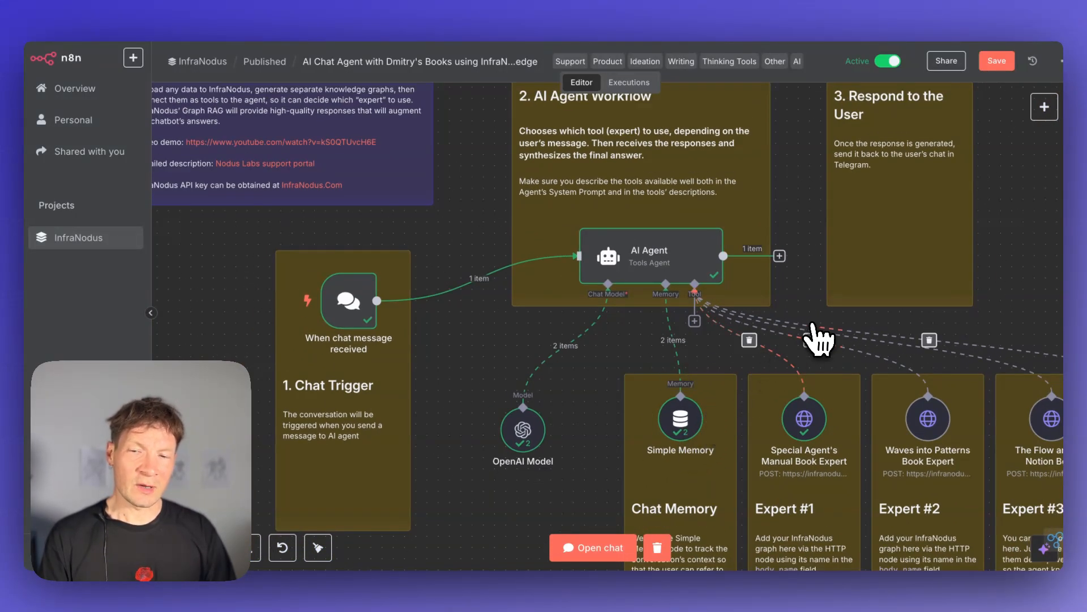
pyautogui.hscroll(3, 804, 308)
pyautogui.scroll(-2, 804, 309)
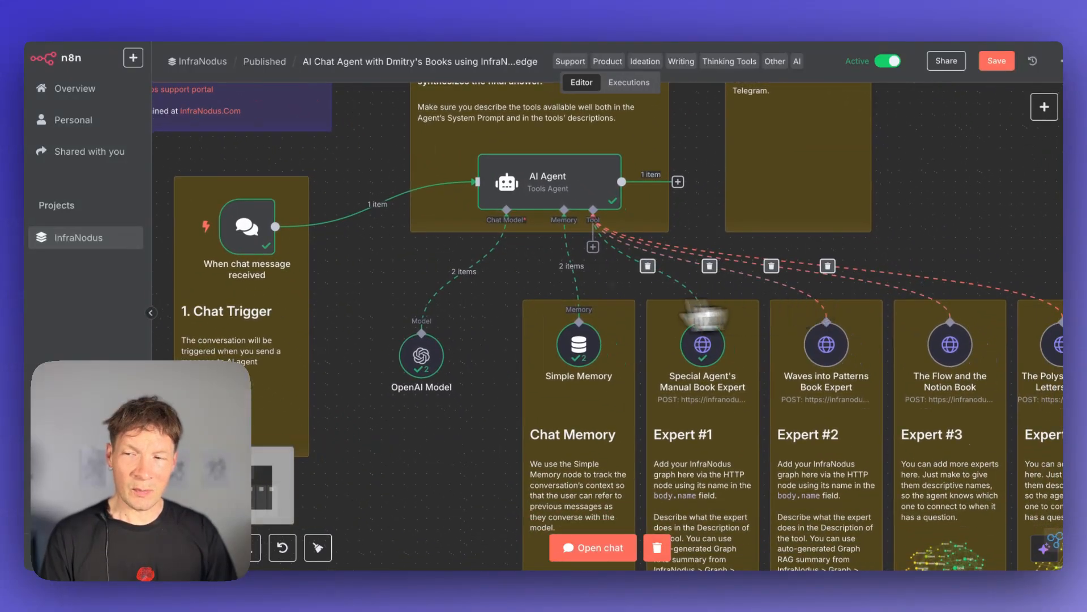
pyautogui.hscroll(5, 753, 474)
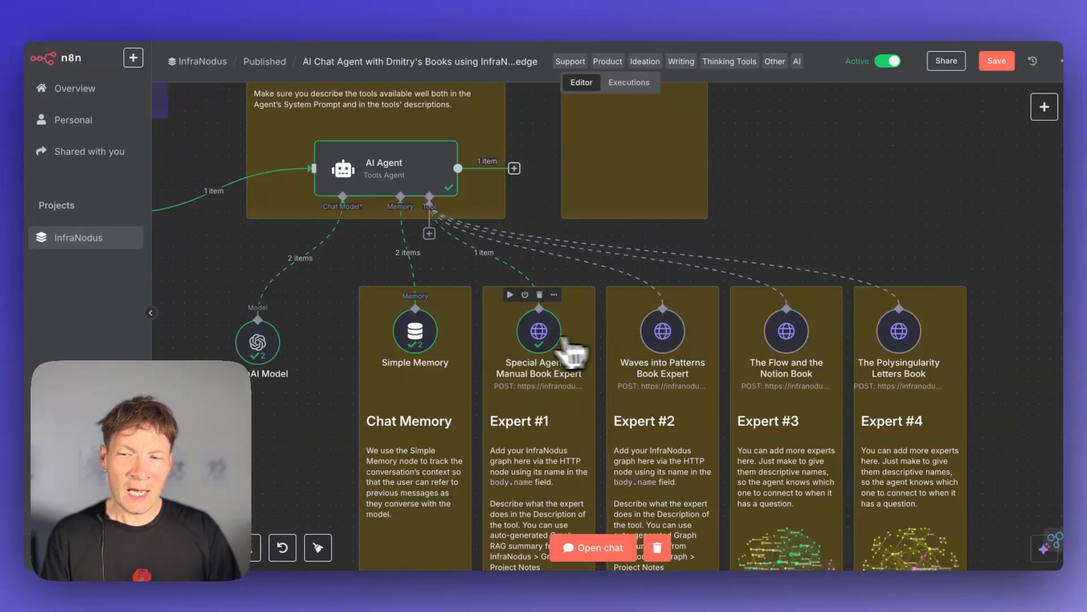
# Open the Special Agent's Manual Book Expert node and review its request settings down to the name and prompt body parameters
pyautogui.click(545, 344)
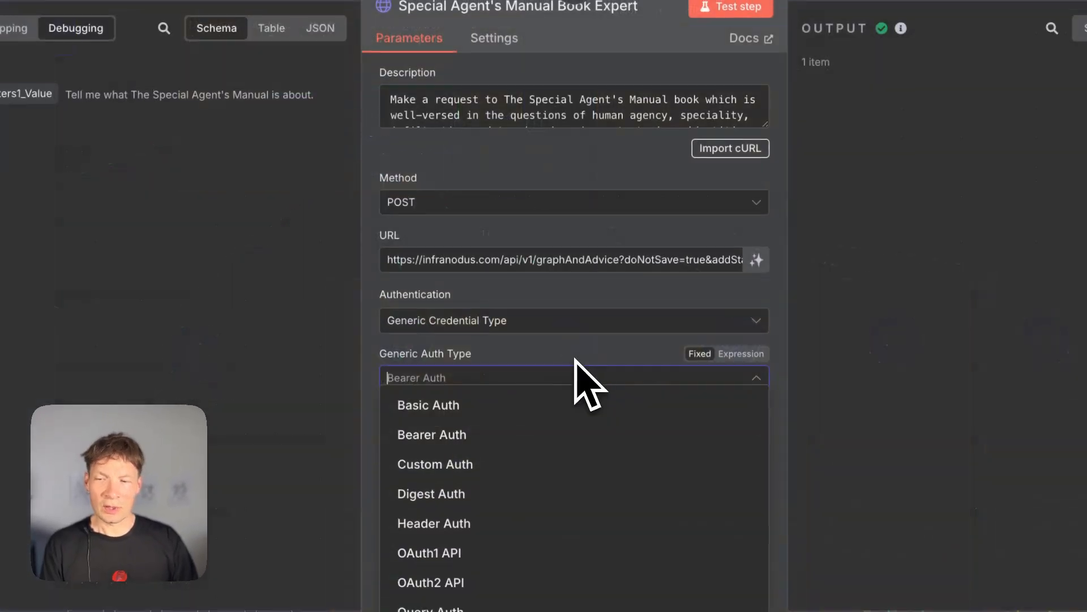
pyautogui.click(379, 315)
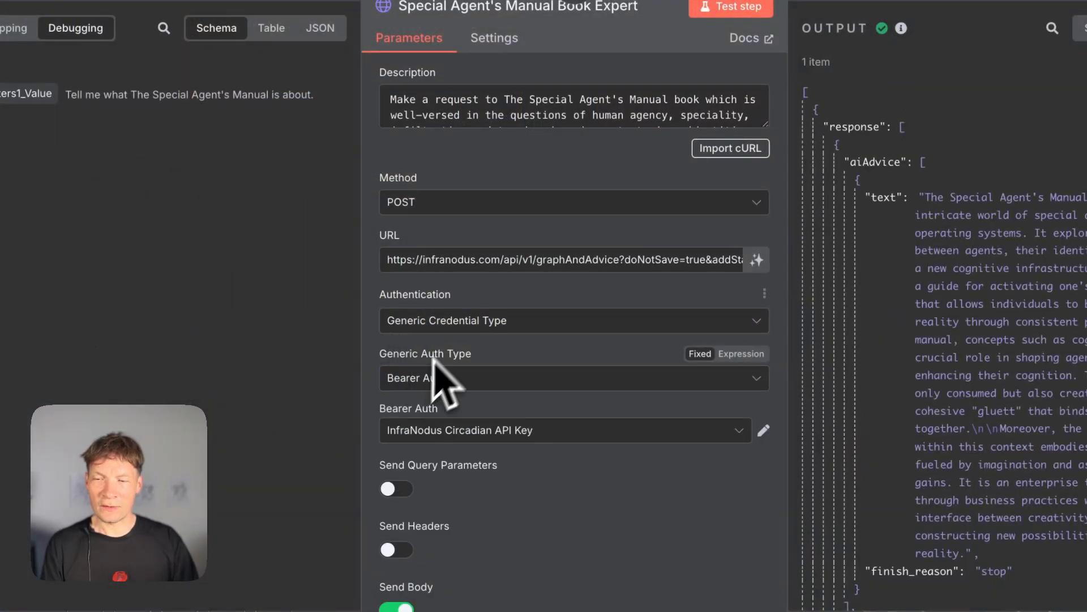
pyautogui.scroll(-10, 515, 459)
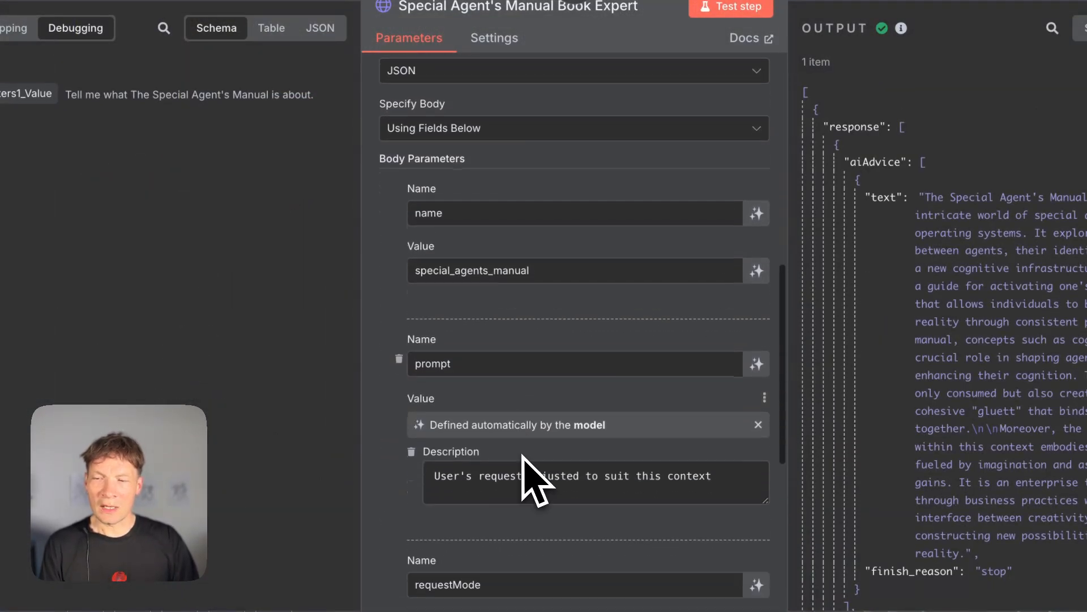
pyautogui.scroll(1, 522, 455)
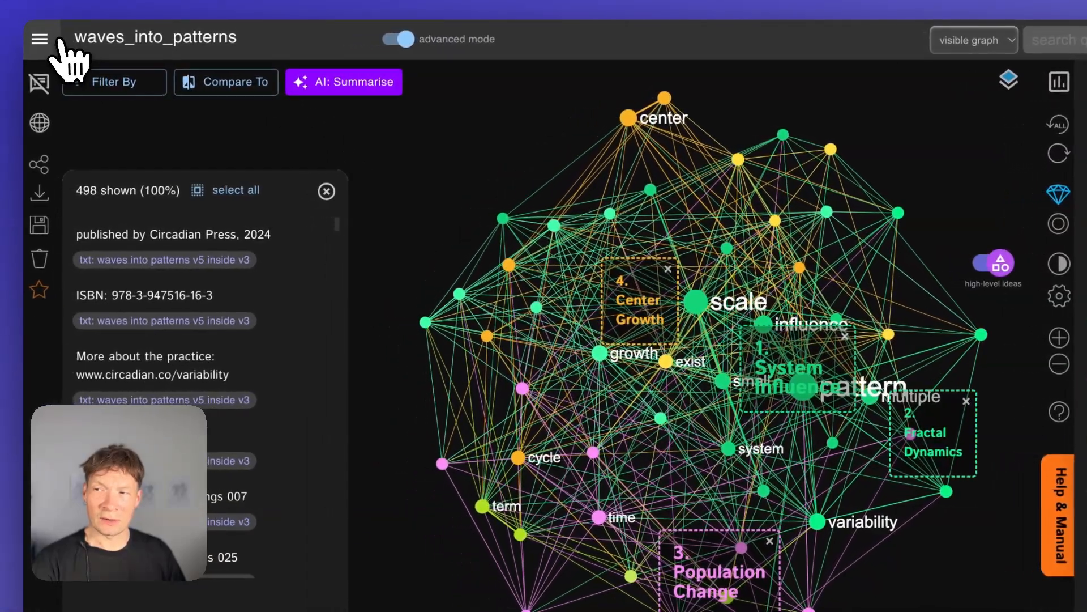
# In InfraNodus, open the file upload option of the Analyze Texts, Files & External Sources app to view its sources step, and close it
pyautogui.click(38, 40)
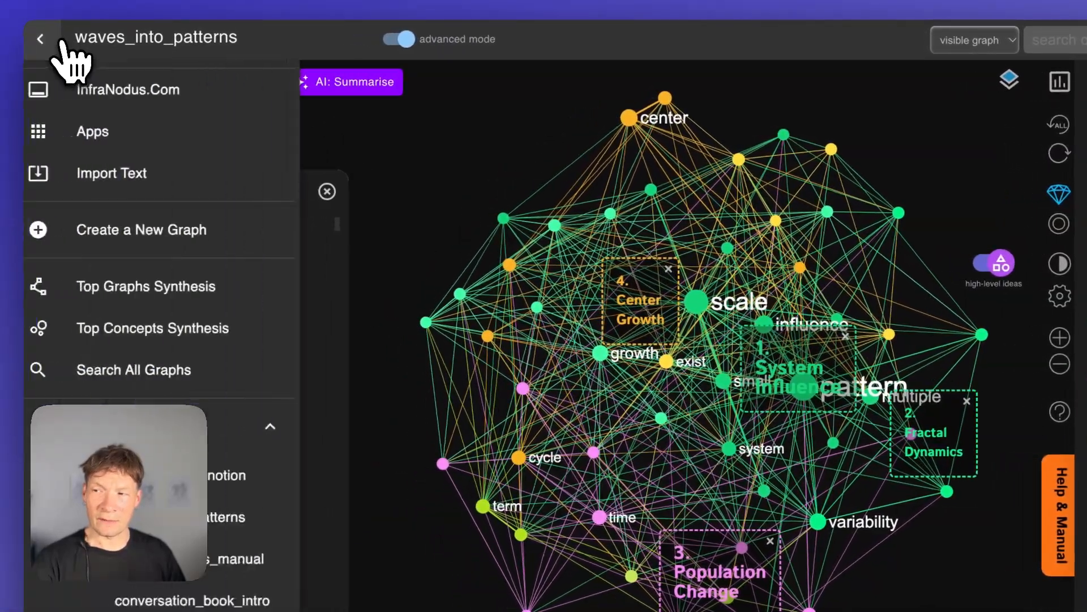
pyautogui.click(100, 136)
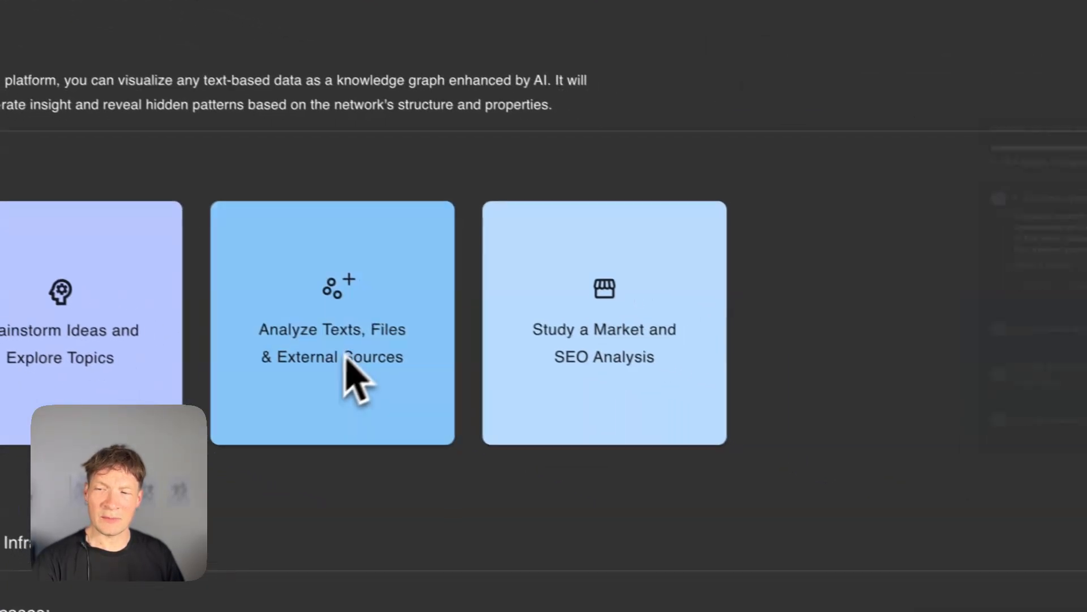
pyautogui.click(508, 385)
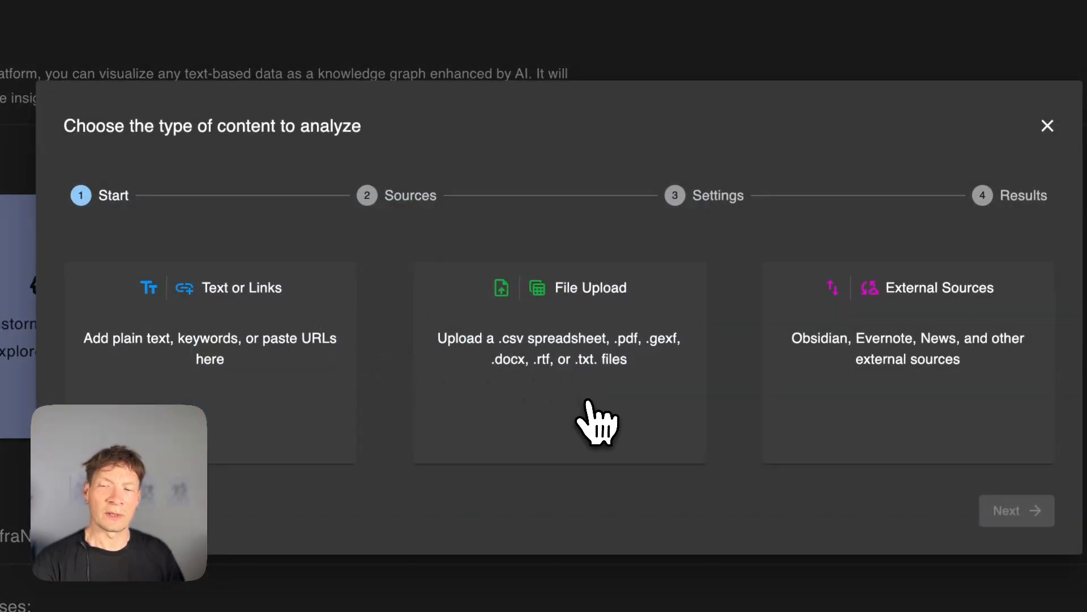
pyautogui.click(588, 403)
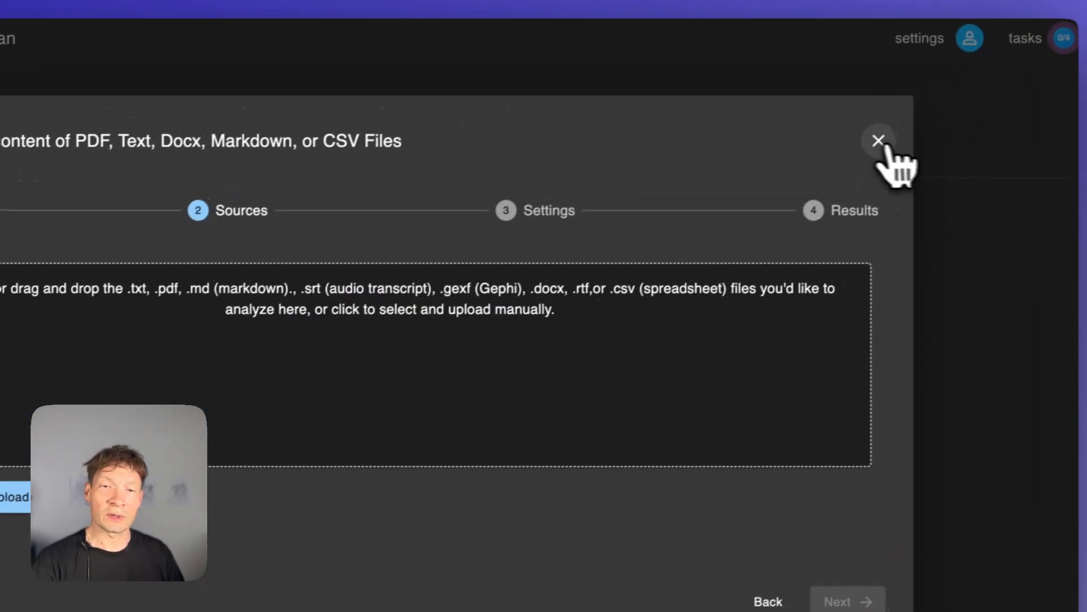
pyautogui.click(1046, 85)
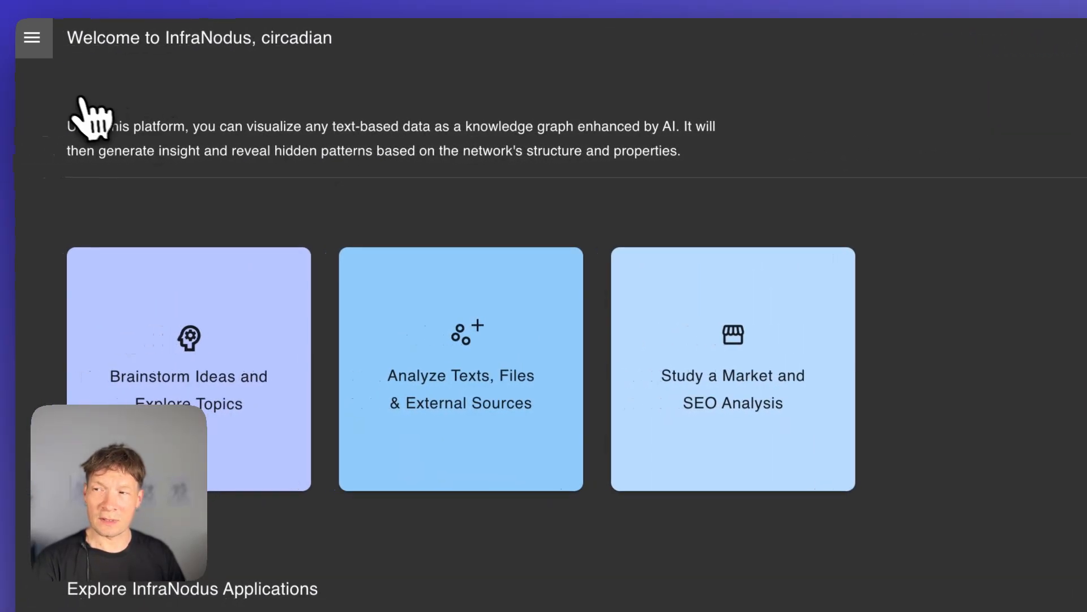
# Open the the_flow_and_notion graph from the saved text graphs and check its name
pyautogui.click(40, 37)
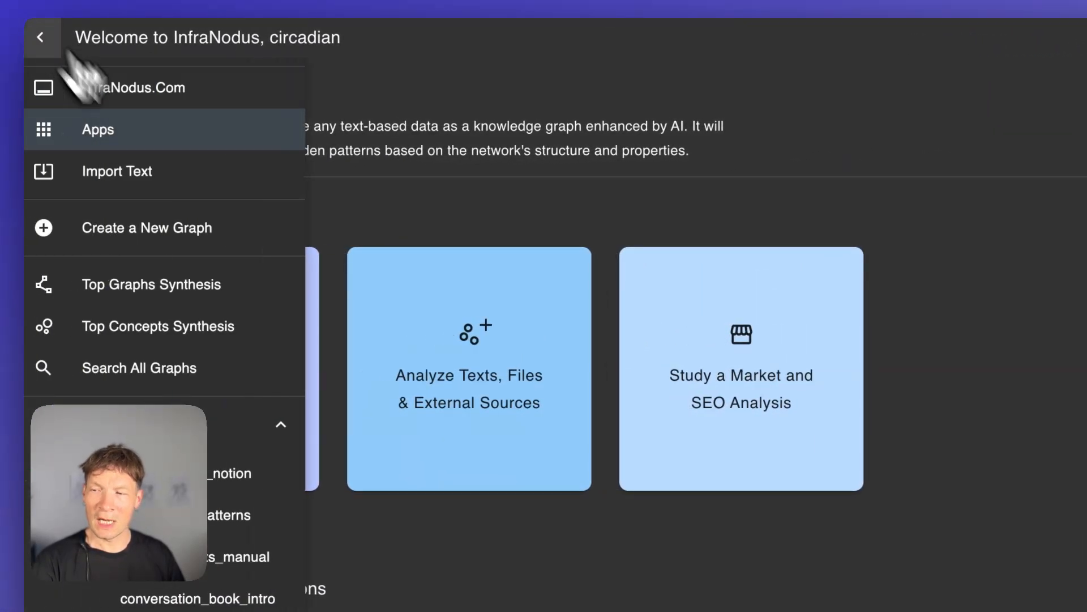
pyautogui.click(168, 389)
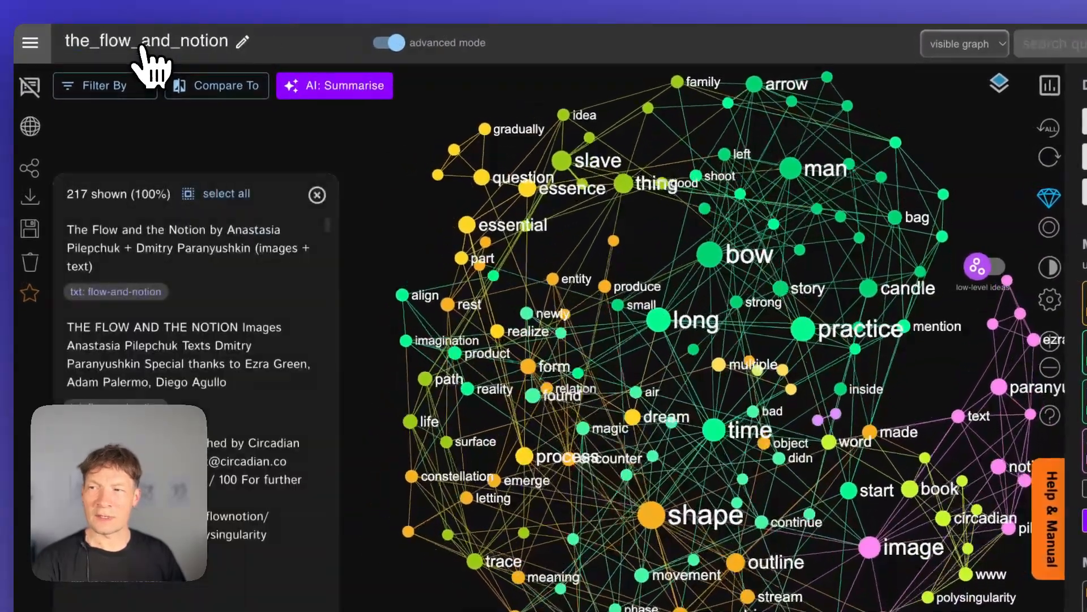
pyautogui.click(142, 49)
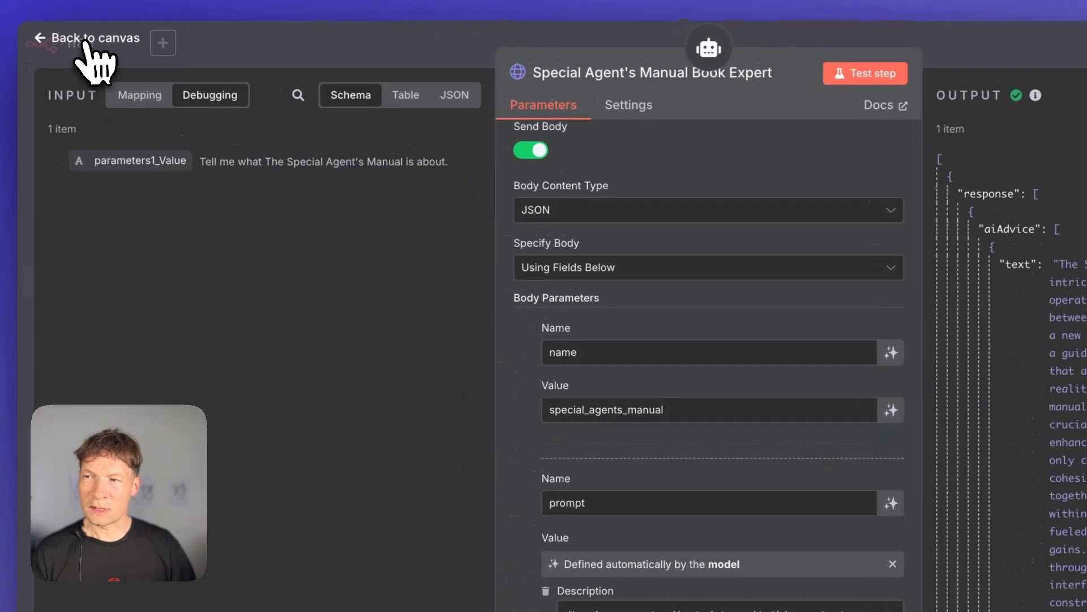
# Leave the expert node's settings in n8n to view the four experts on the canvas, and close the website's book chat widget
pyautogui.click(68, 37)
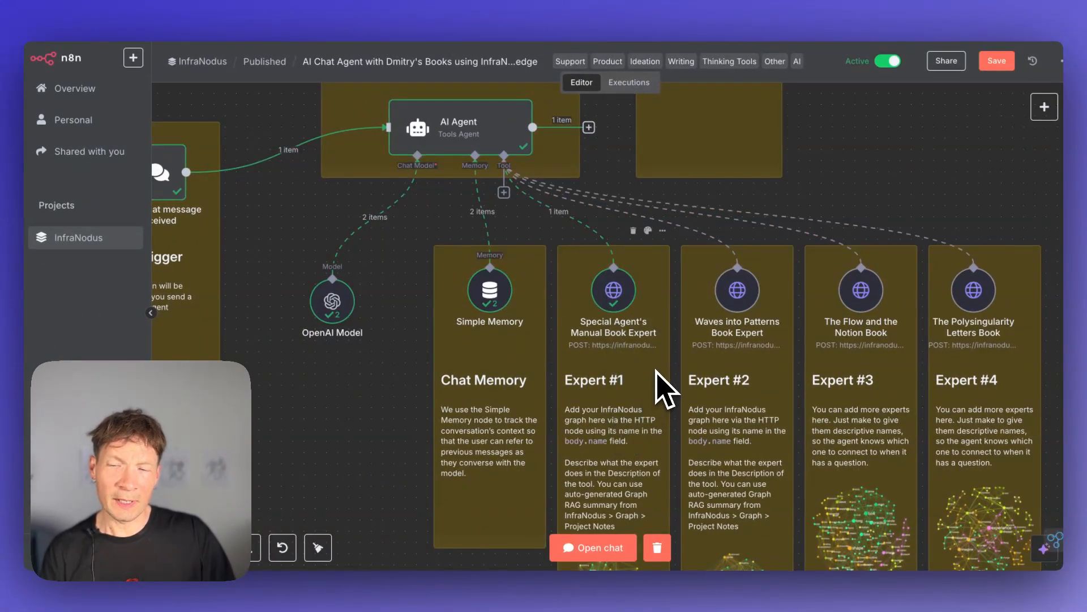
pyautogui.scroll(-3, 665, 390)
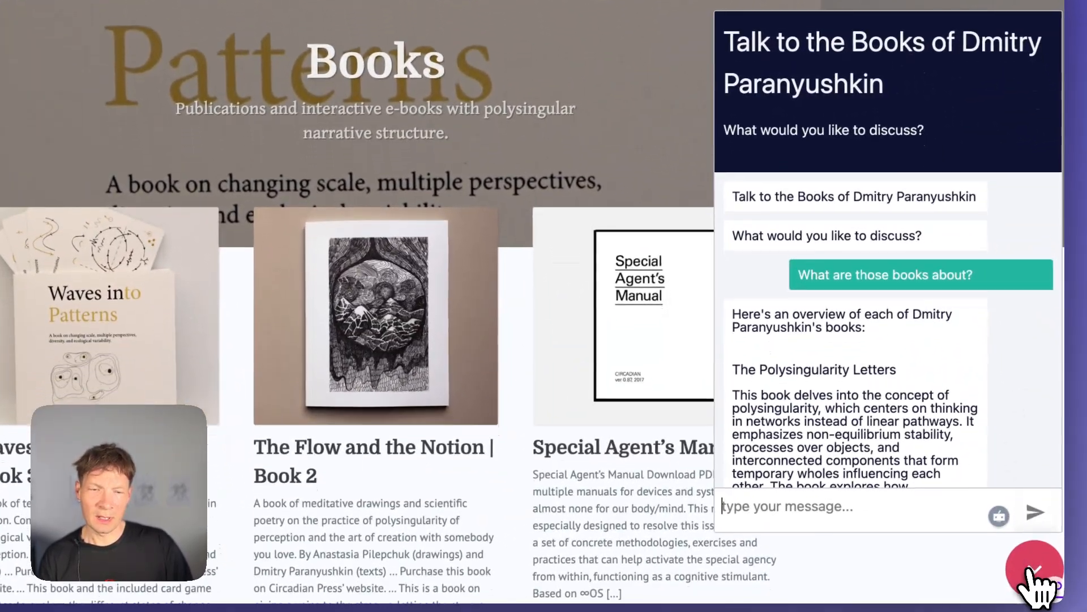
pyautogui.click(1034, 563)
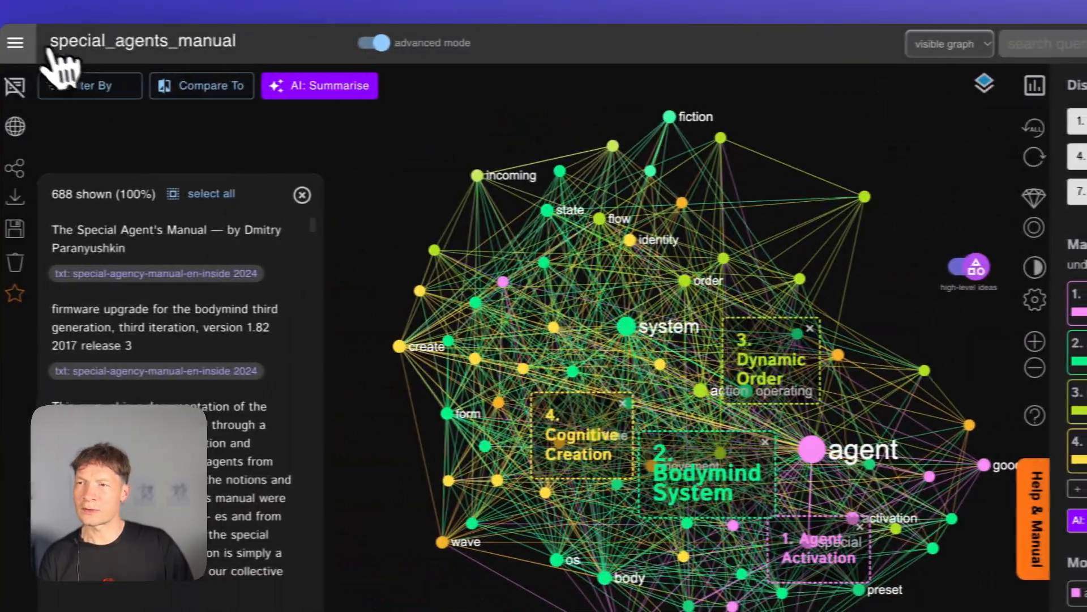
# Switch InfraNodus from the special_agents_manual graph to the waves_into_patterns graph and check the graph's name
pyautogui.click(16, 43)
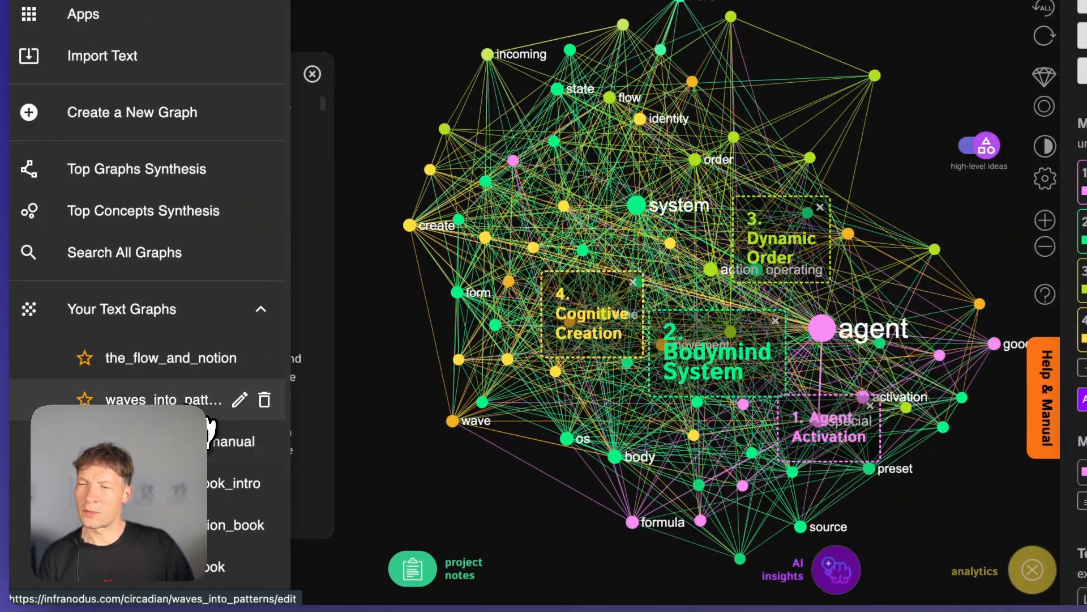
pyautogui.click(207, 422)
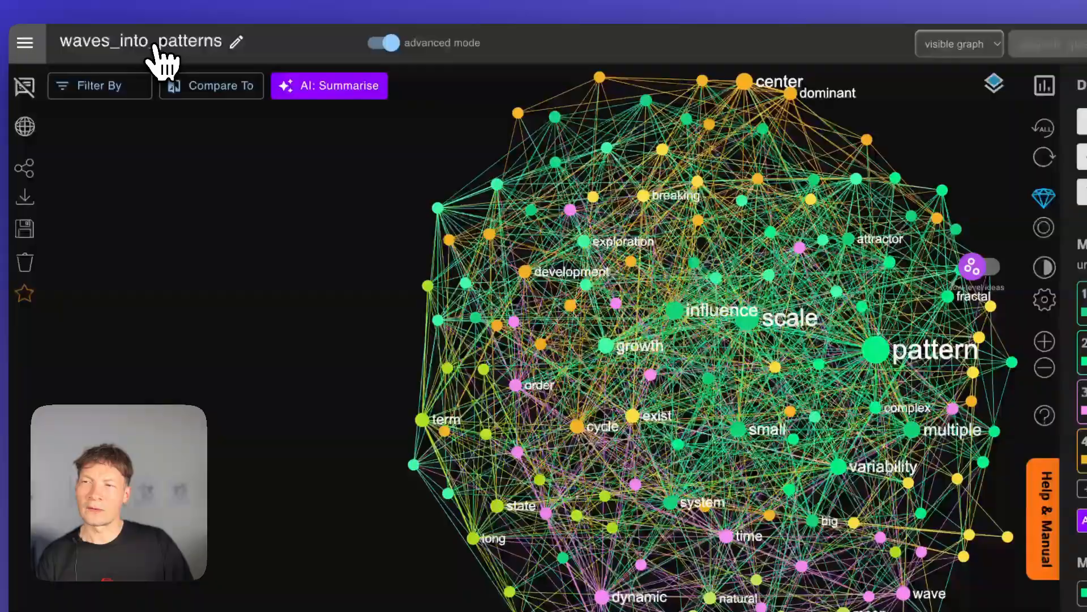
pyautogui.click(157, 47)
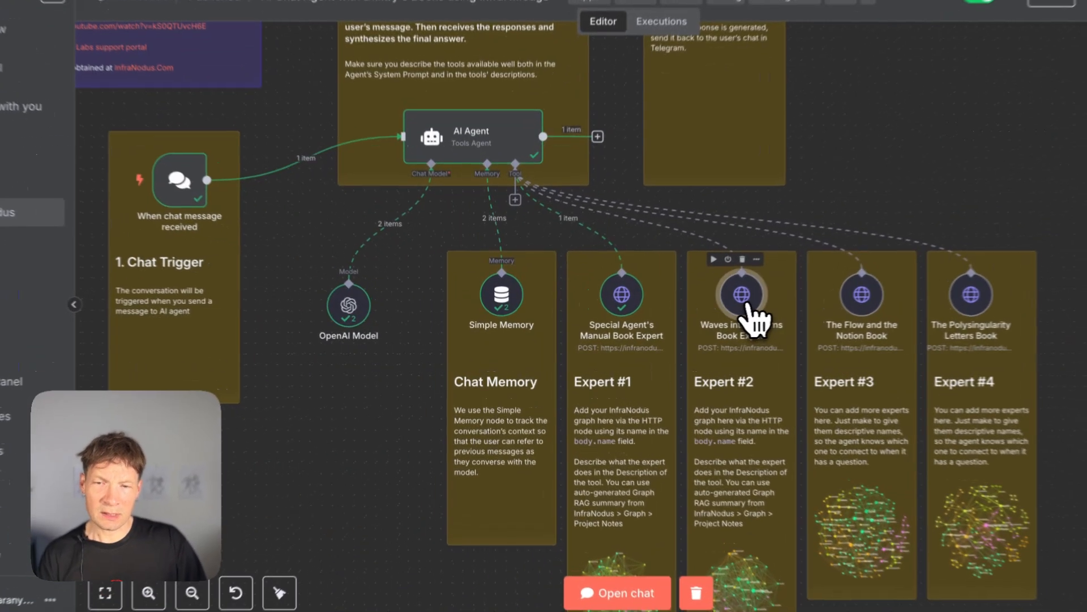
# Open the Waves into Patterns Book Expert node in n8n, review its waves_into_patterns name parameter and description, and return to the canvas
pyautogui.doubleClick(697, 309)
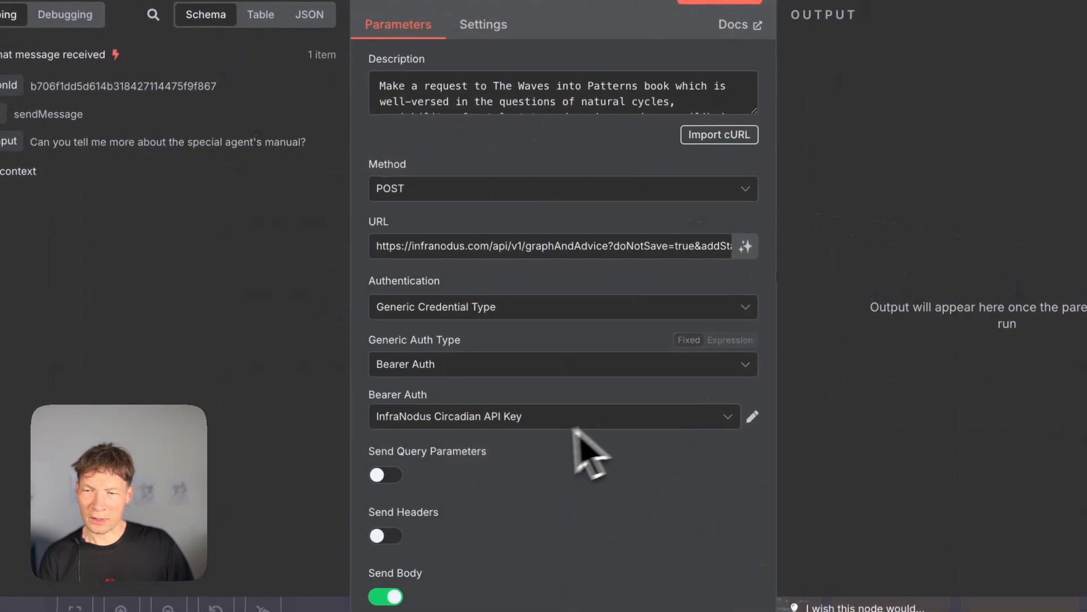
pyautogui.scroll(-5, 525, 413)
pyautogui.scroll(-4, 532, 435)
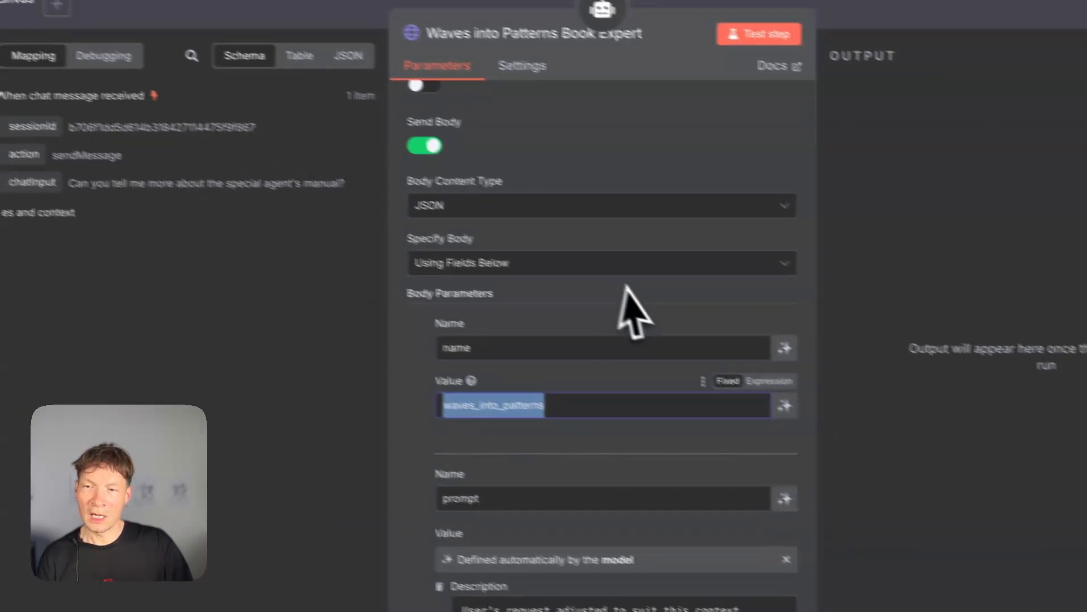
pyautogui.scroll(10, 567, 271)
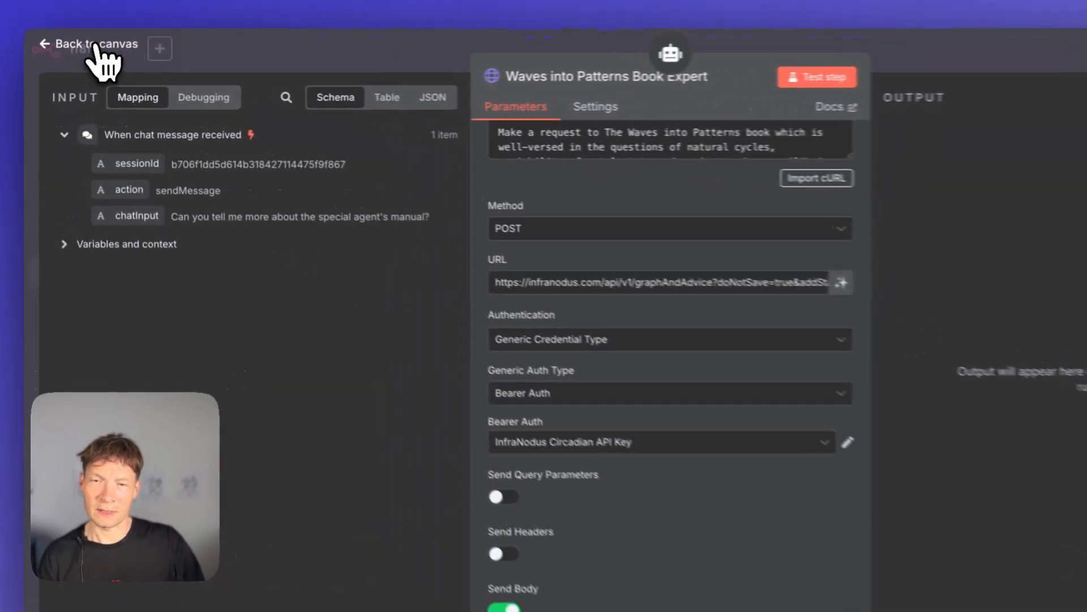
pyautogui.click(79, 54)
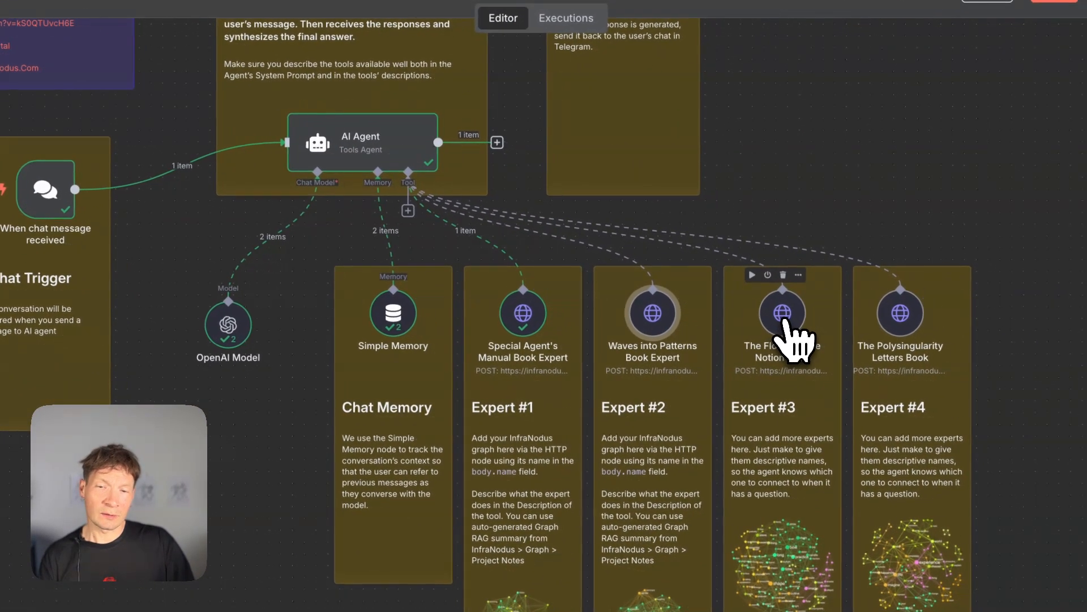
# Look over the book expert tools on the canvas and reopen the workflow's test chat
pyautogui.scroll(3, 796, 339)
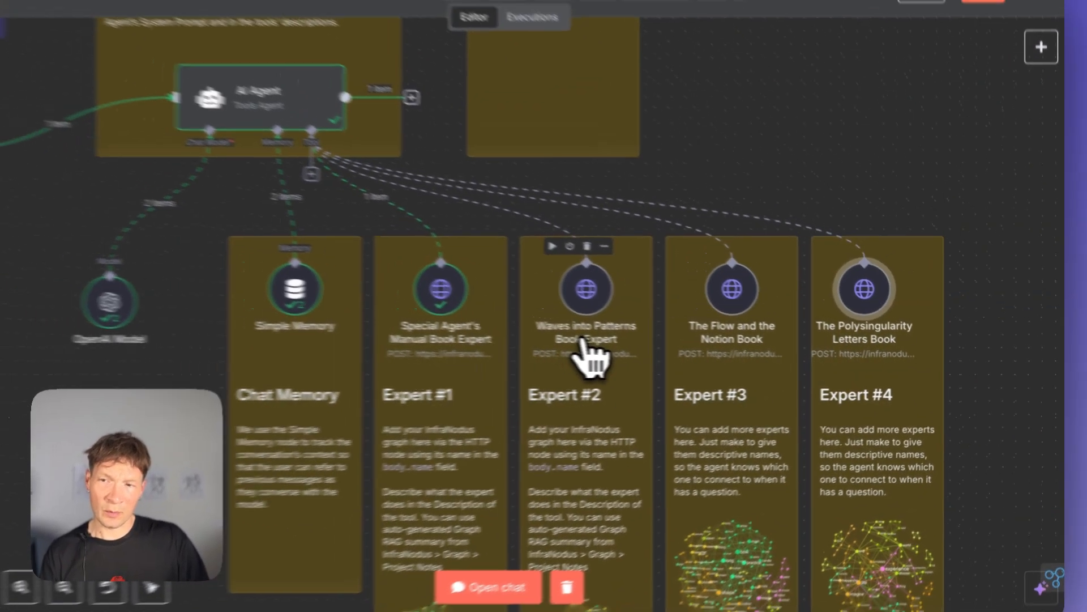
pyautogui.scroll(-4, 532, 337)
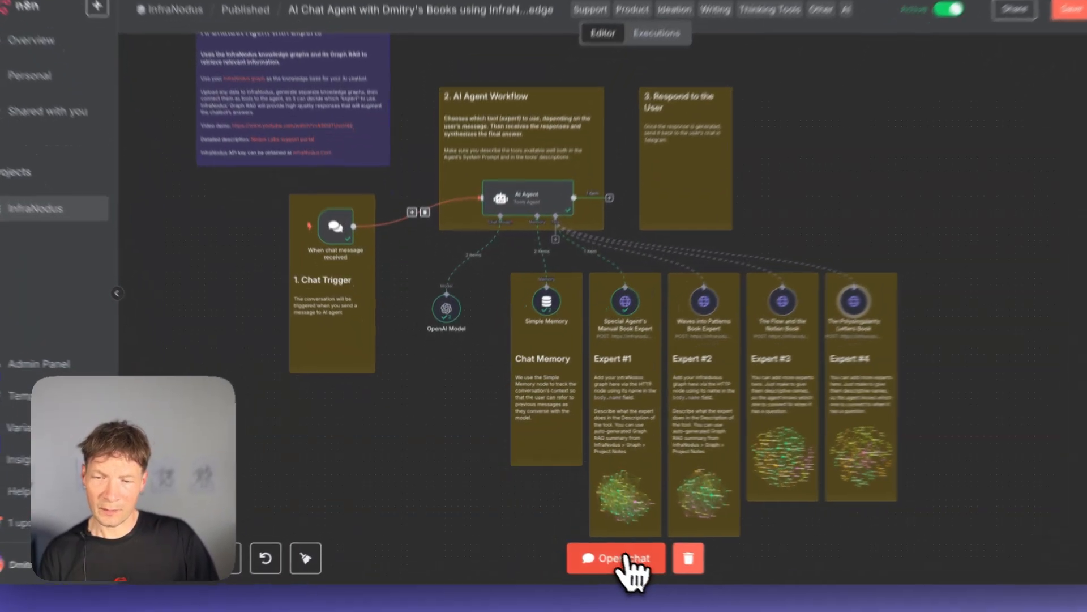
pyautogui.click(617, 547)
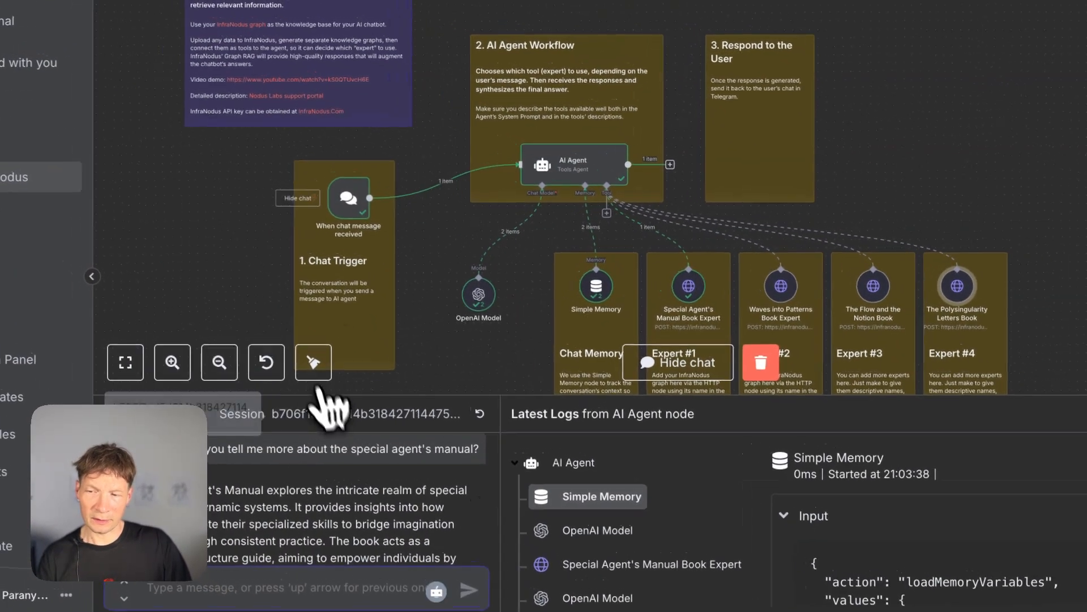
# Close the n8n test chat, open the chat trigger node, and review its Chat URL, public availability and Mode options
pyautogui.scroll(5, 362, 497)
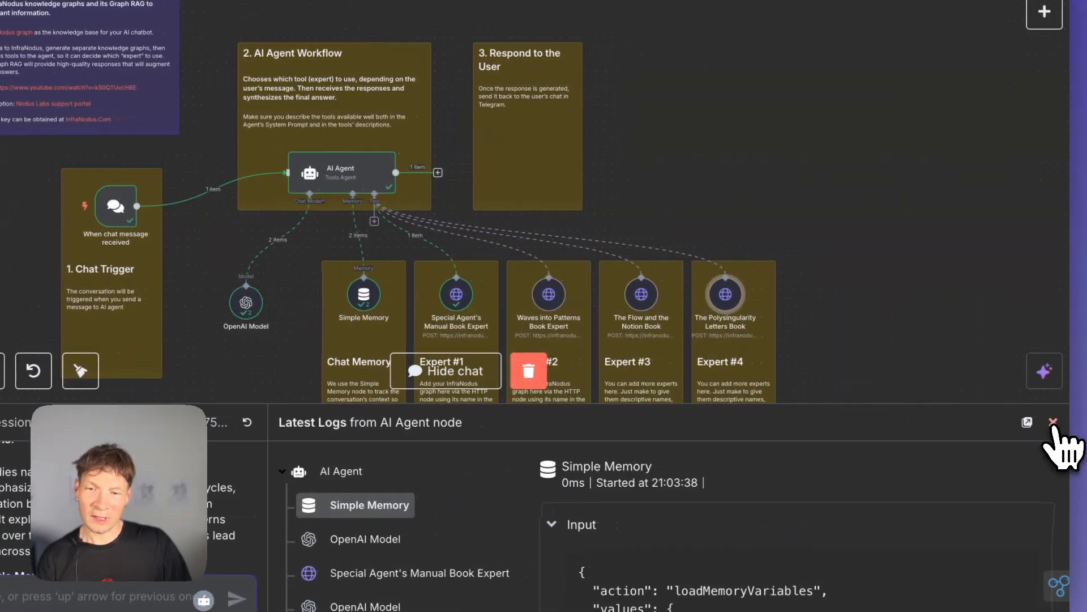
pyautogui.click(1048, 422)
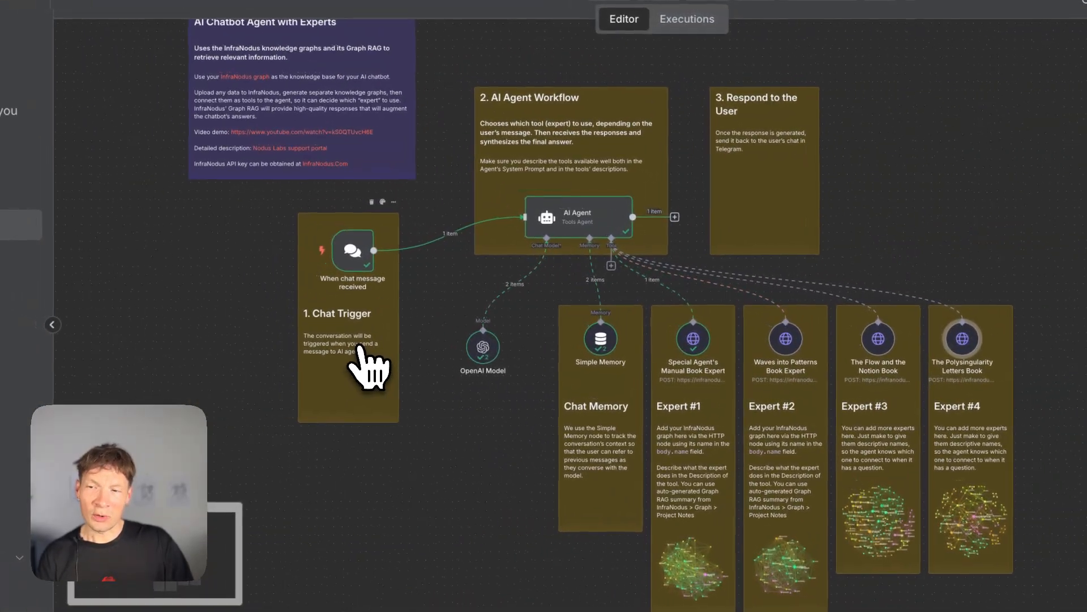
pyautogui.doubleClick(355, 252)
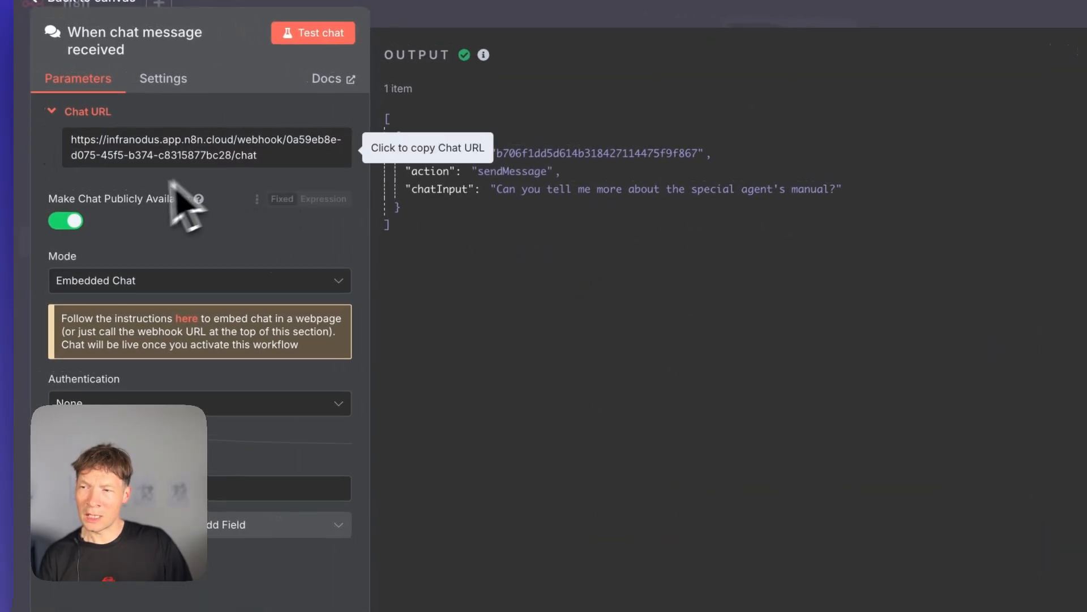
pyautogui.click(109, 282)
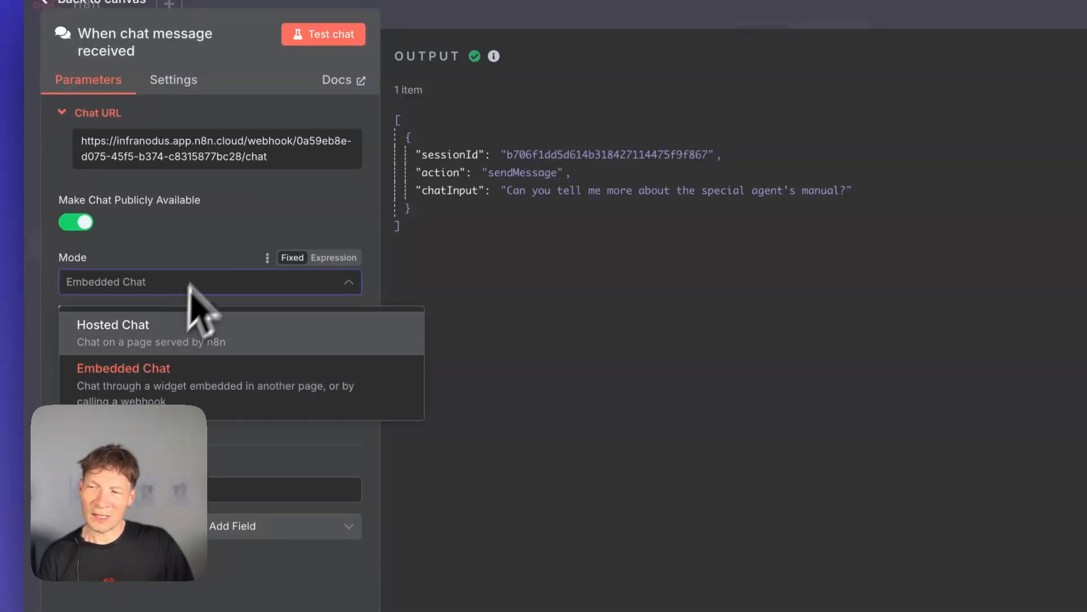
pyautogui.click(208, 250)
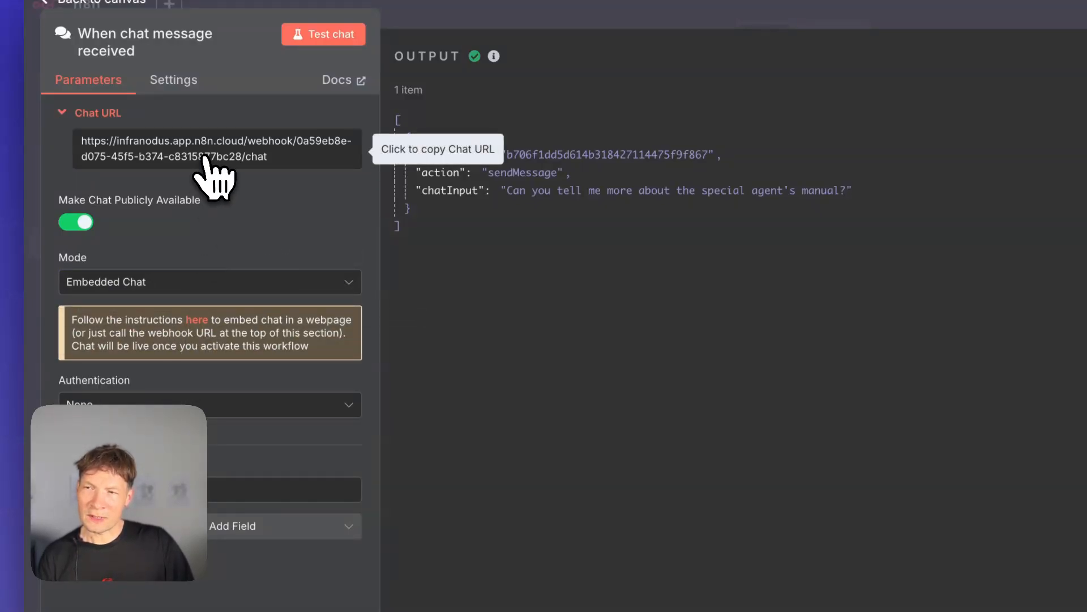
pyautogui.click(52, 42)
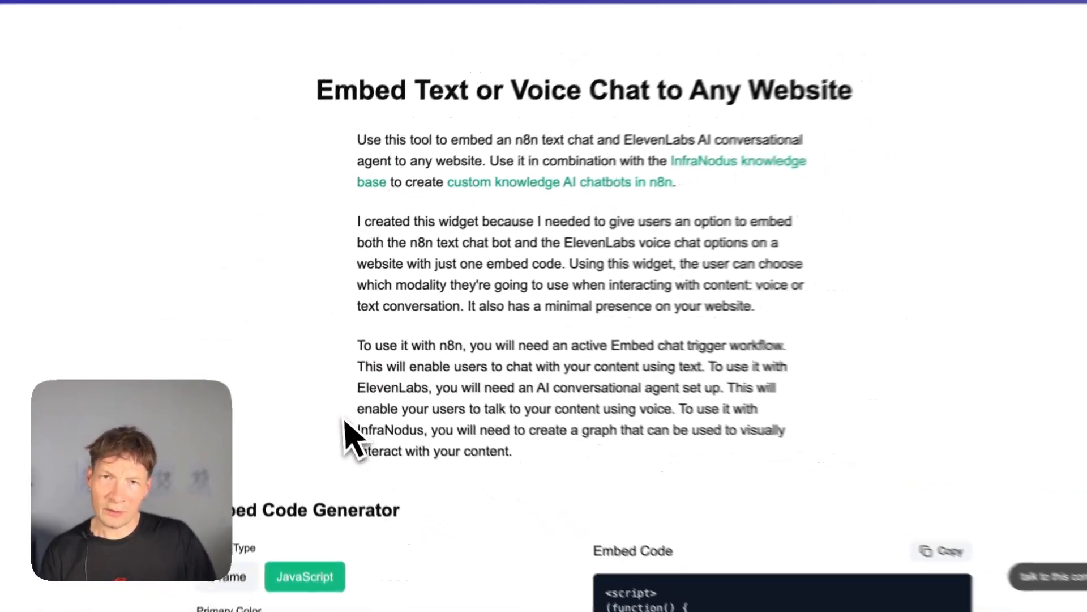
# Switch to the website's Embed Code Generator and check the full address in the n8n AI Chatbot Public Embed URL field
pyautogui.scroll(-15, 380, 550)
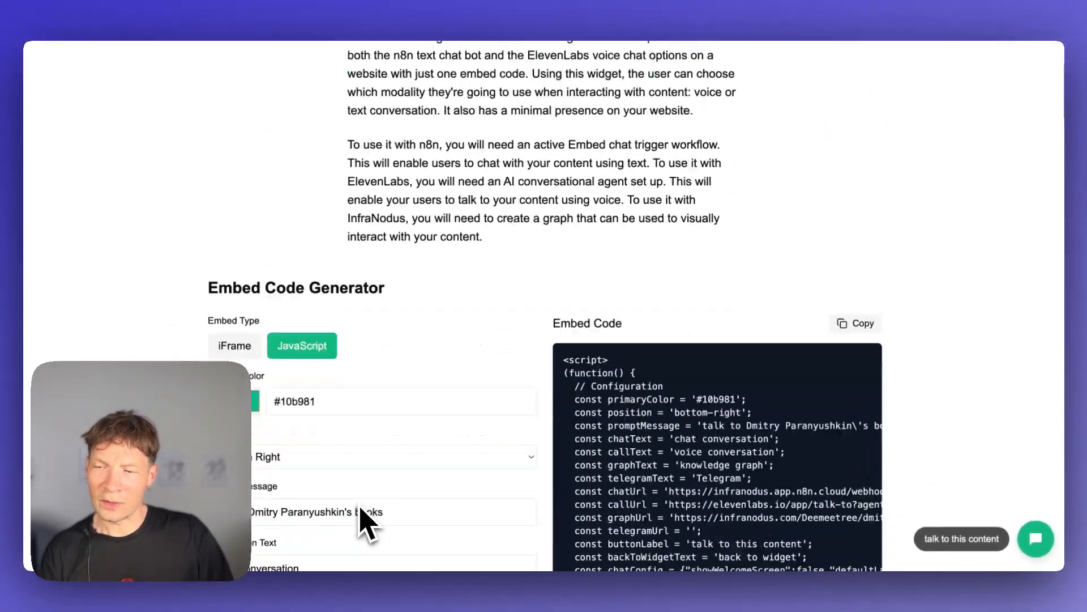
pyautogui.click(297, 145)
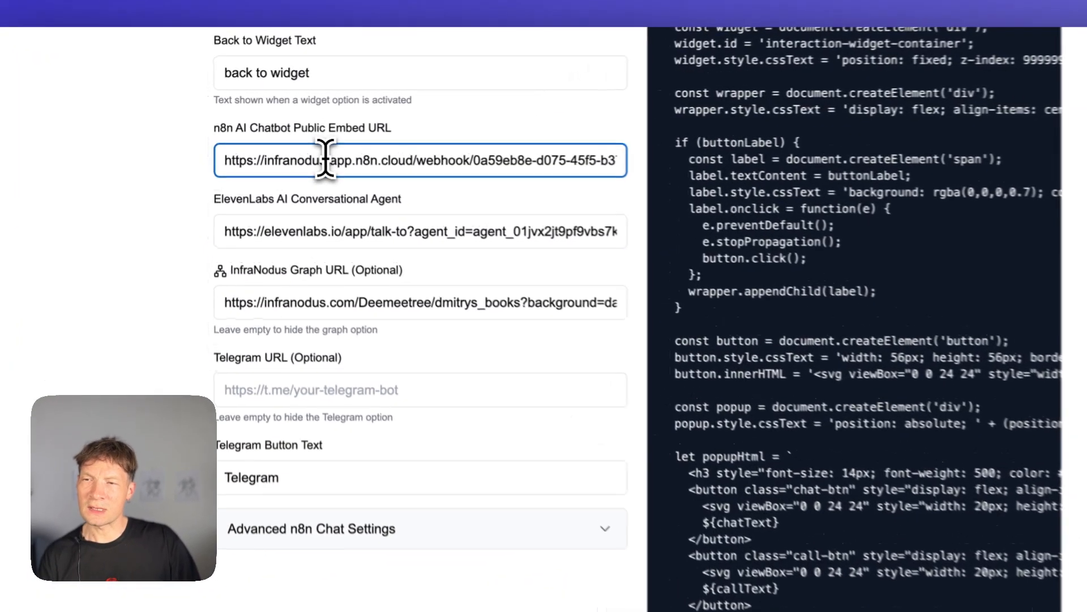
pyautogui.hotkey('ctrl', 'a')
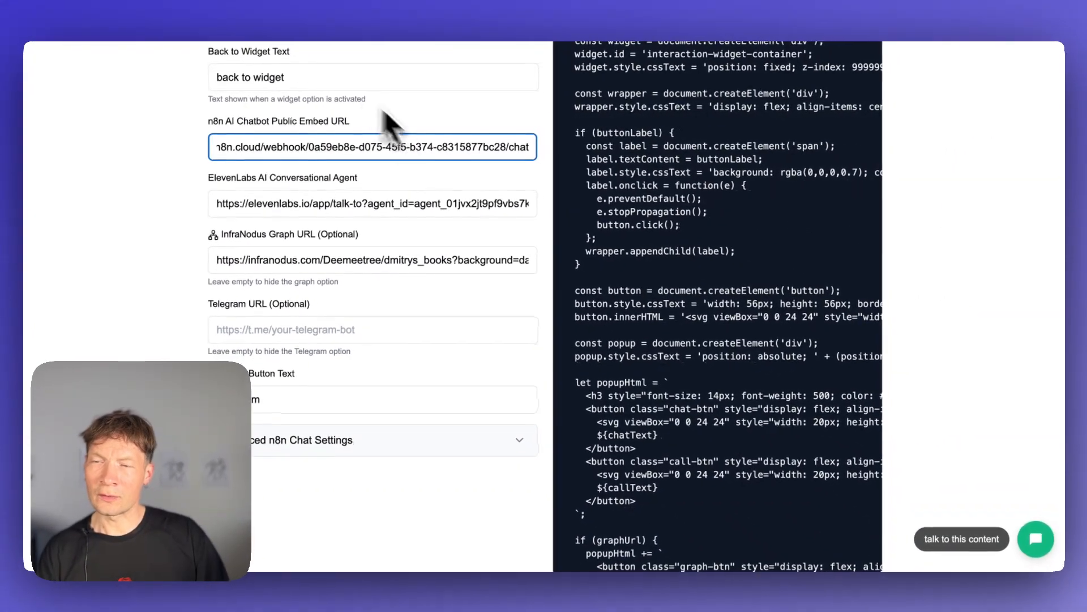
pyautogui.scroll(12, 485, 287)
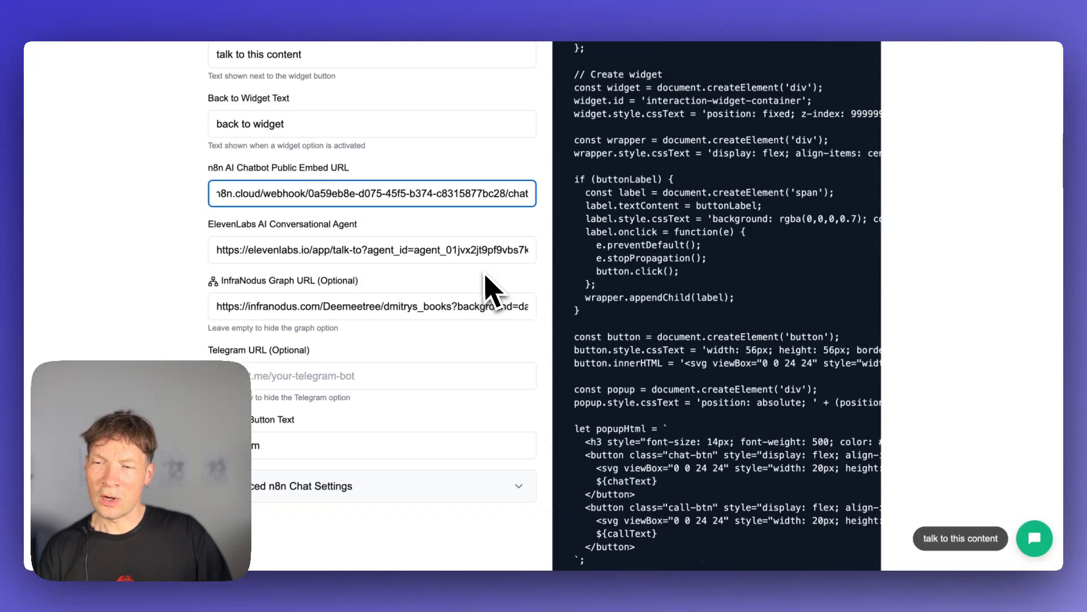
pyautogui.scroll(-4, 490, 287)
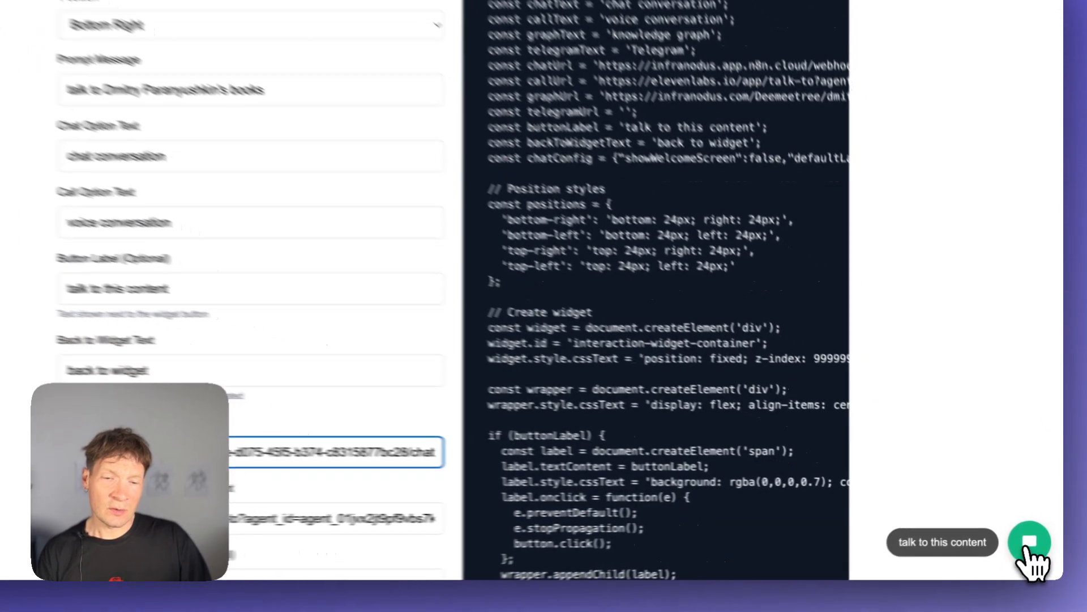
# Open the page's chat widget and compare its conversation options with the generator's option text and link fields
pyautogui.click(1034, 540)
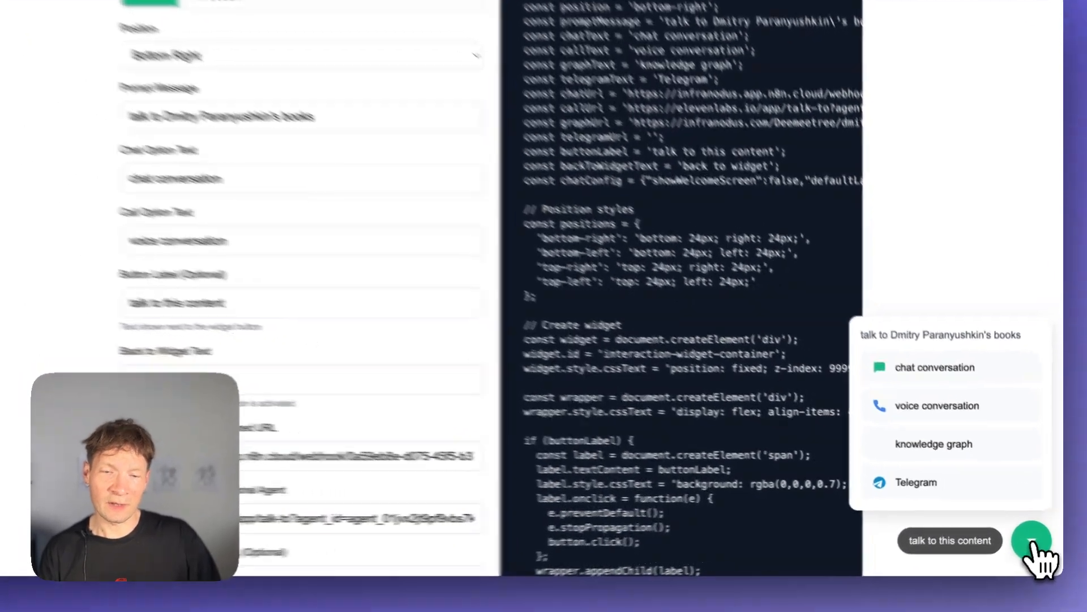
pyautogui.click(1035, 541)
pyautogui.click(1035, 541)
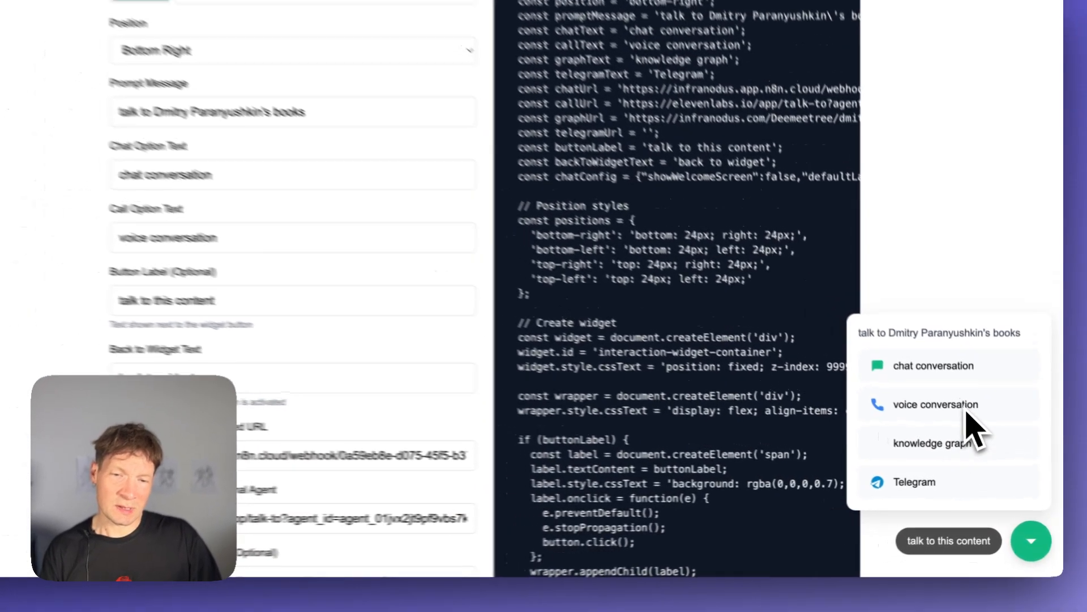
pyautogui.scroll(-5, 444, 493)
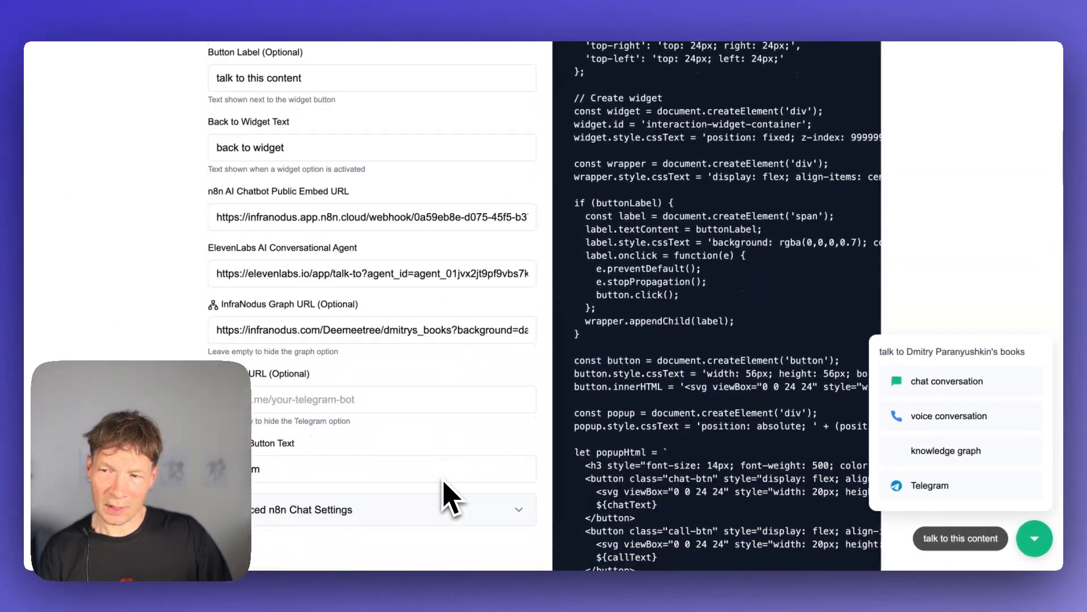
pyautogui.scroll(6, 453, 399)
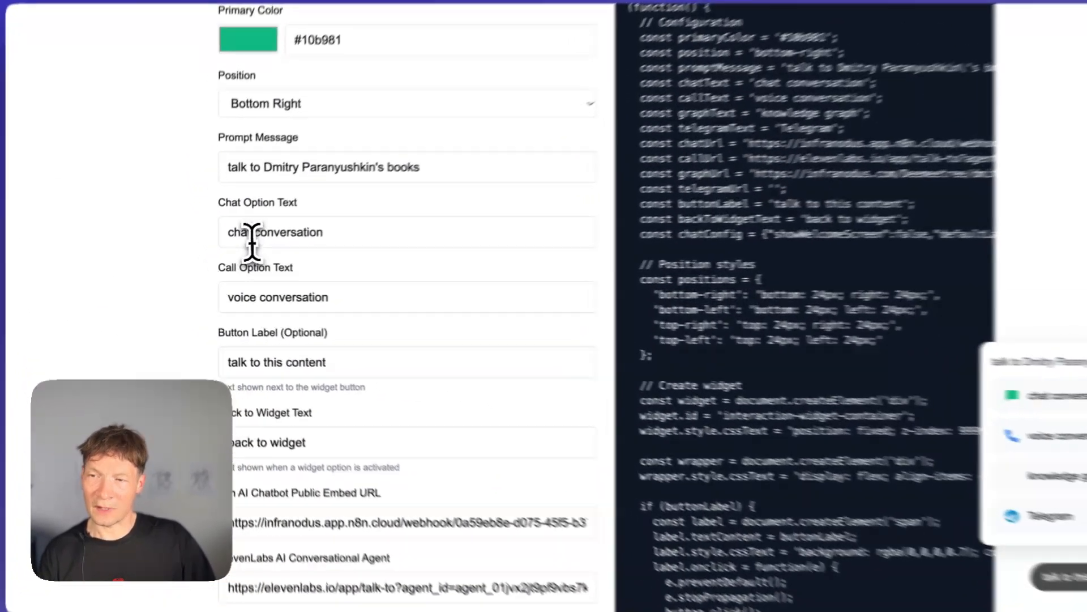
pyautogui.click(253, 234)
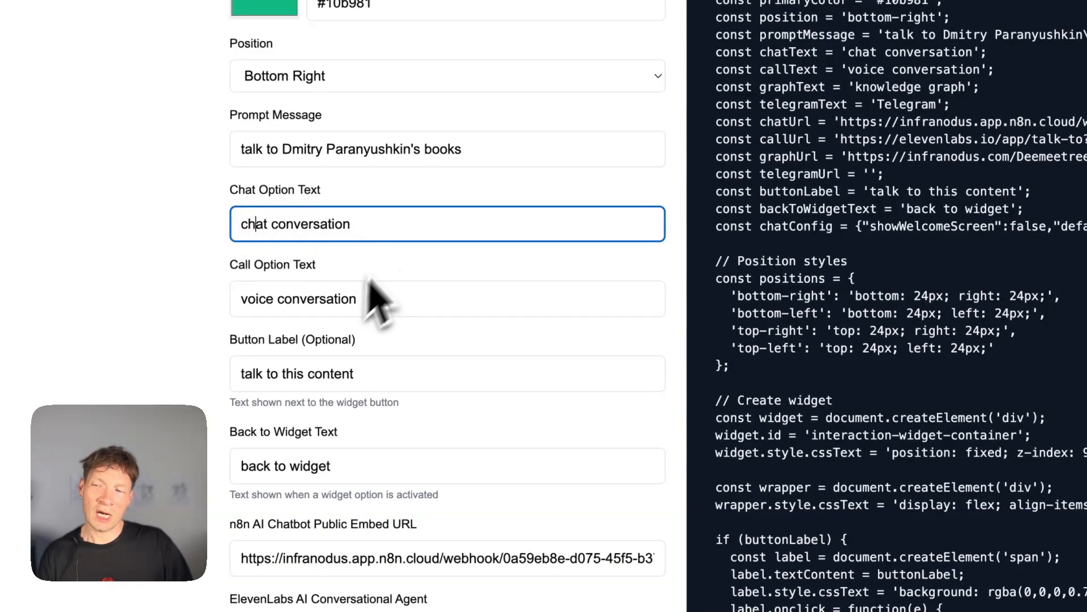
pyautogui.scroll(-3, 459, 465)
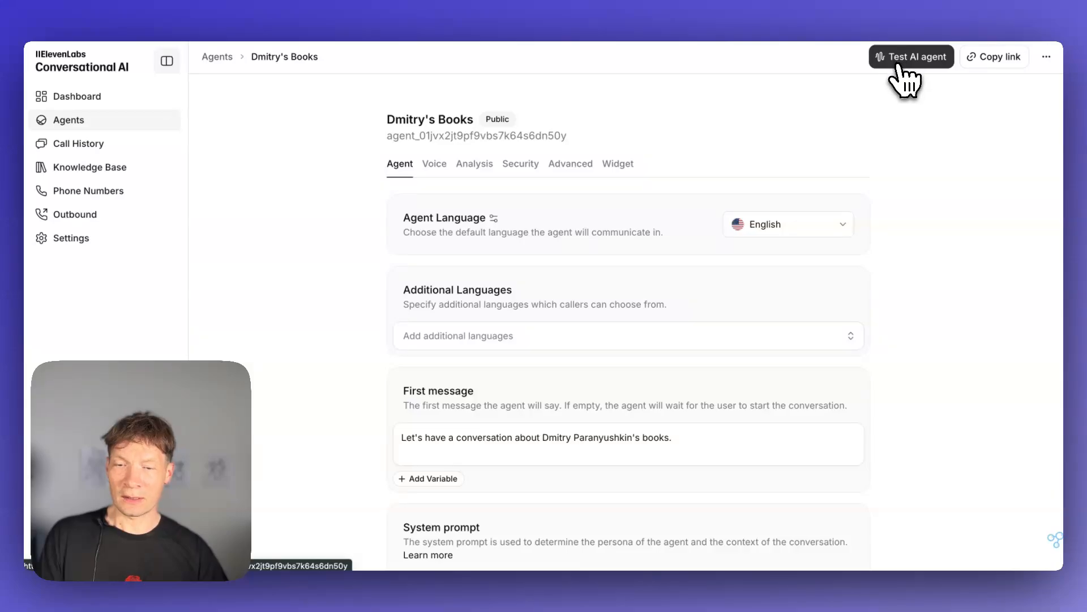
# Switch to ElevenLabs, run a test call with the books voice agent, and return to look over the agent's settings
pyautogui.click(899, 61)
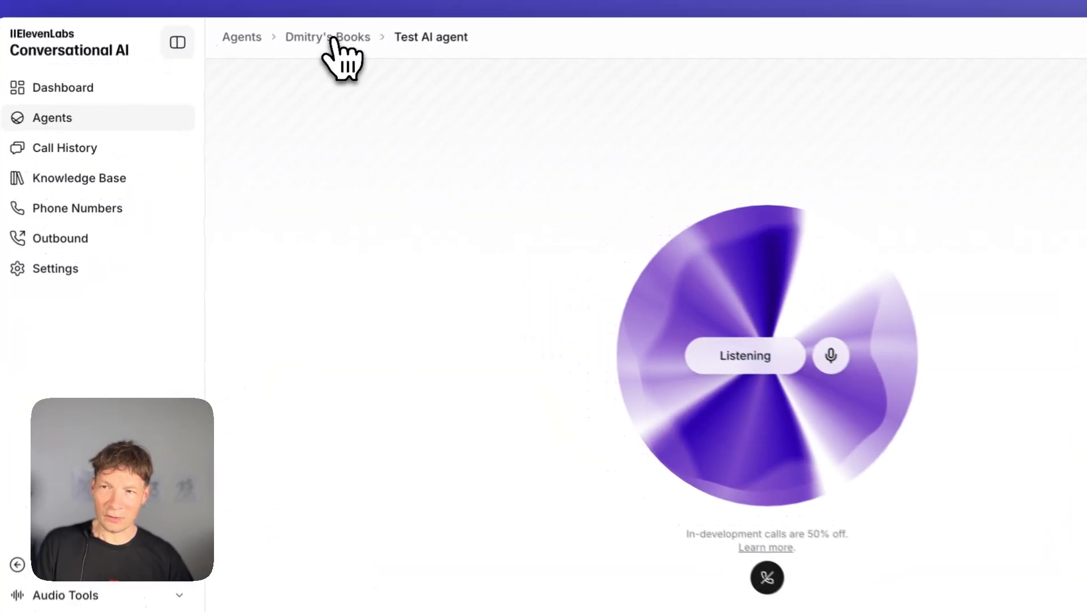
pyautogui.click(289, 57)
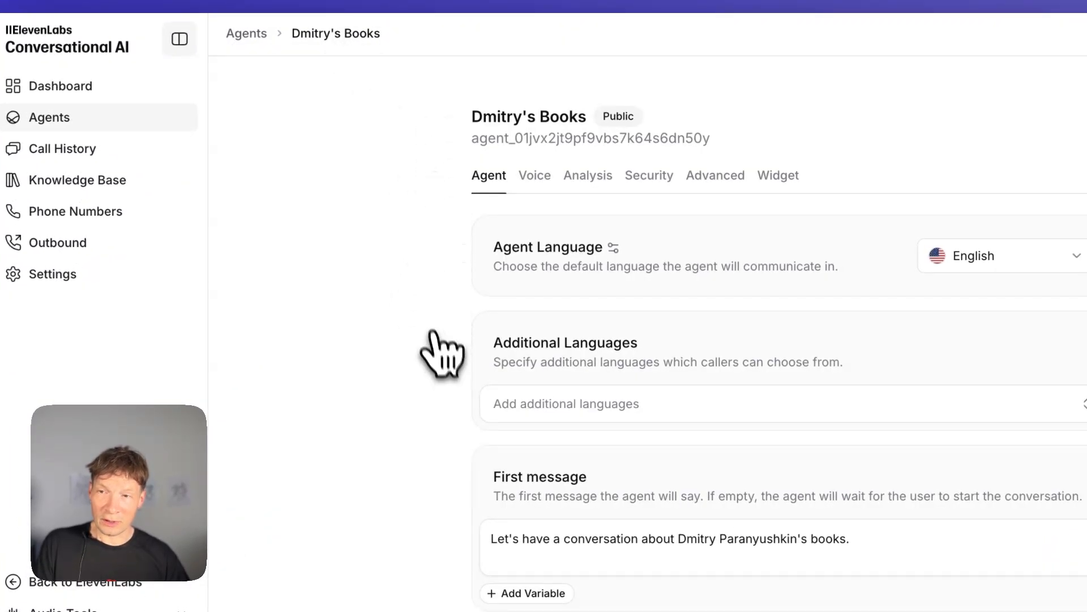
pyautogui.scroll(-8, 436, 345)
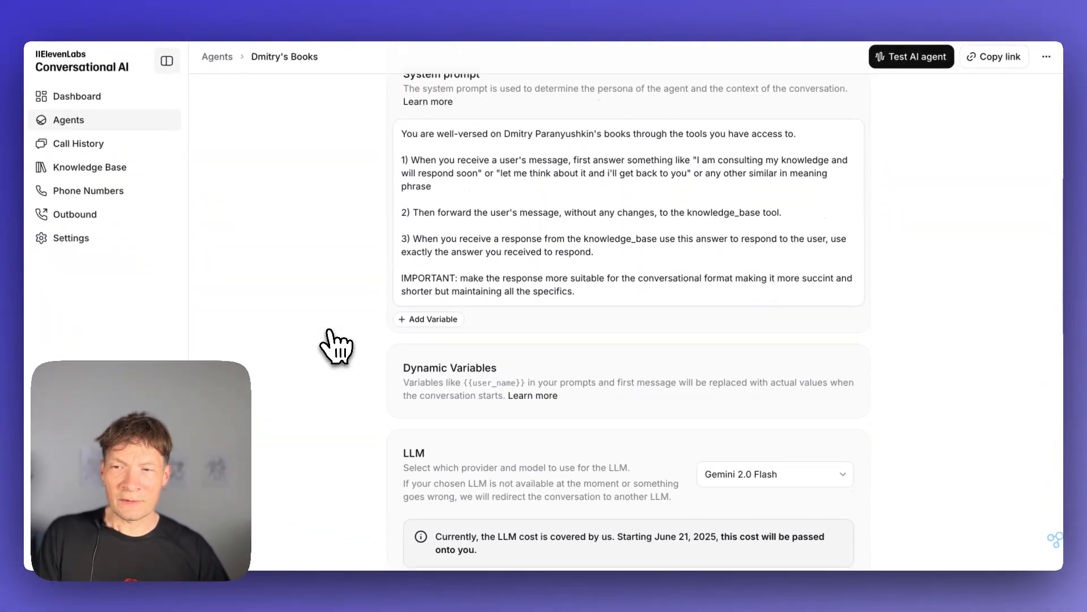
pyautogui.scroll(8, 330, 331)
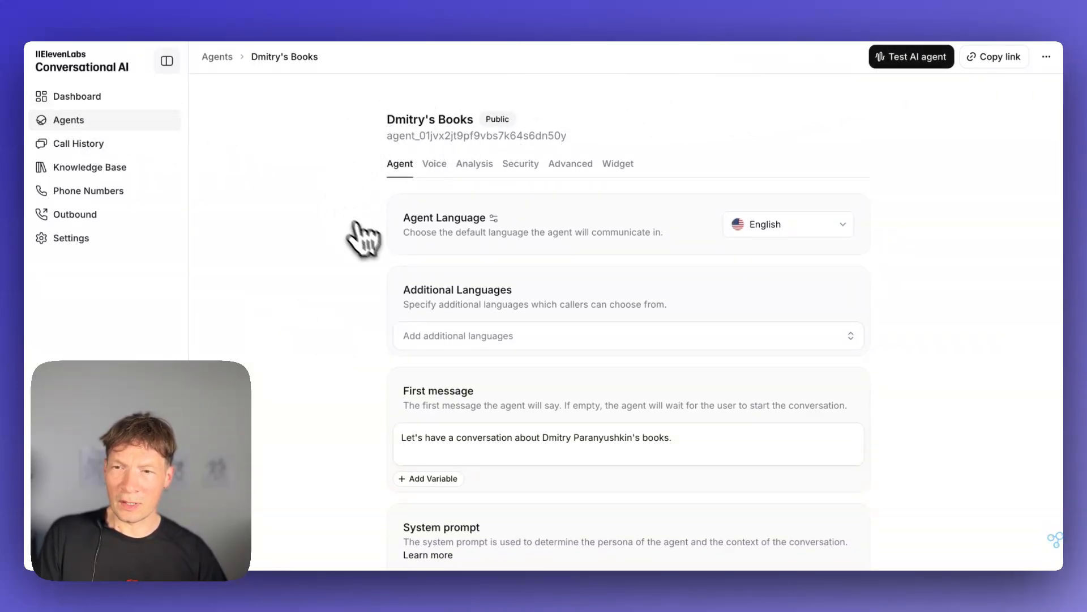
# Read the voice agent's system prompt, highlighting the initial-answer instruction and the one that forwards messages to the knowledge_base tool
pyautogui.scroll(-2, 346, 309)
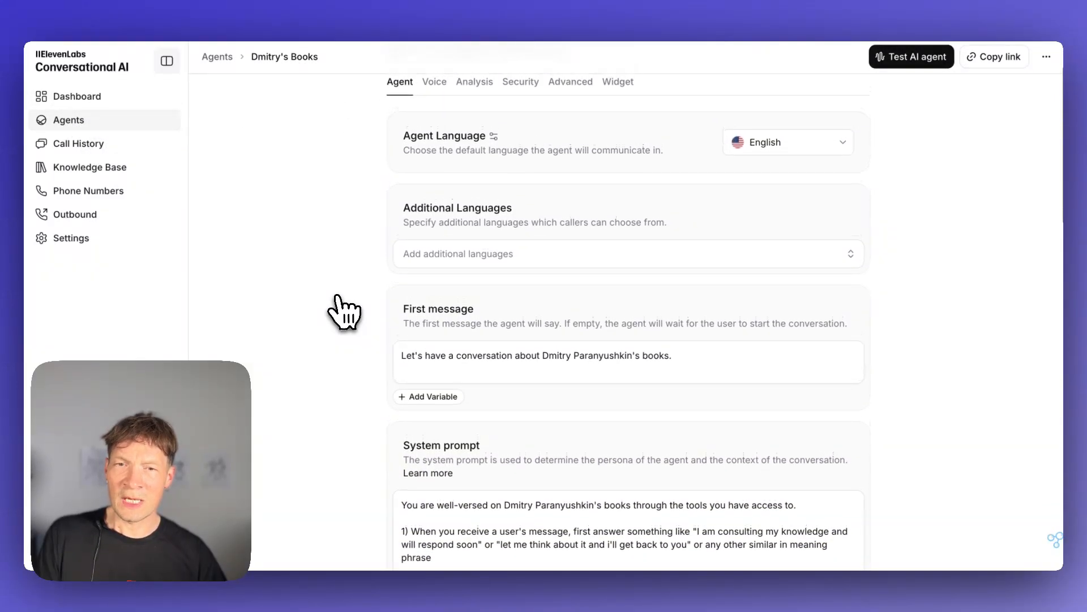
pyautogui.scroll(-5, 460, 376)
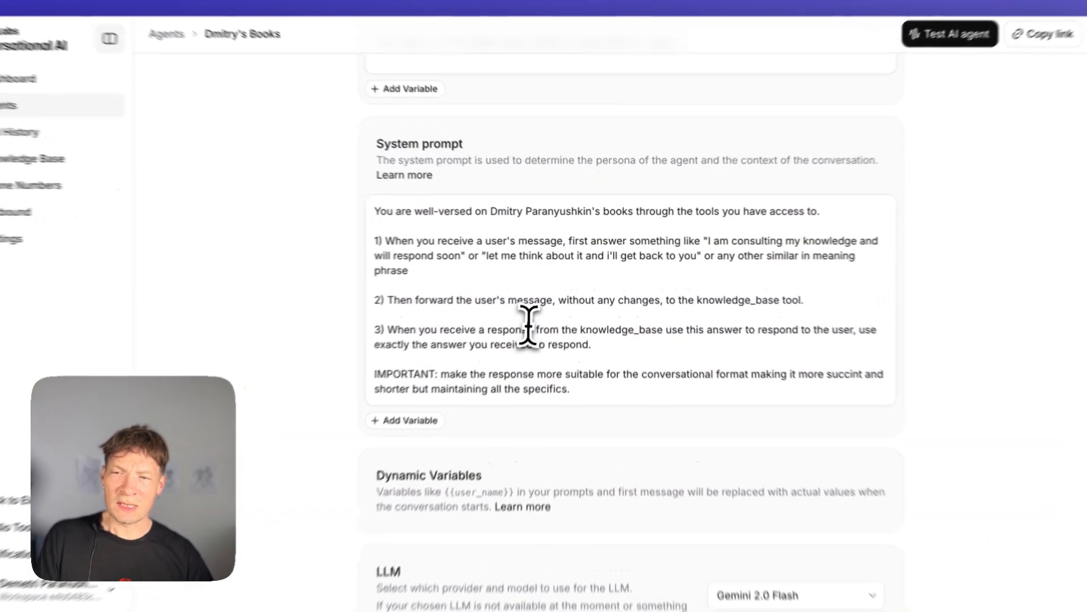
pyautogui.click(530, 318)
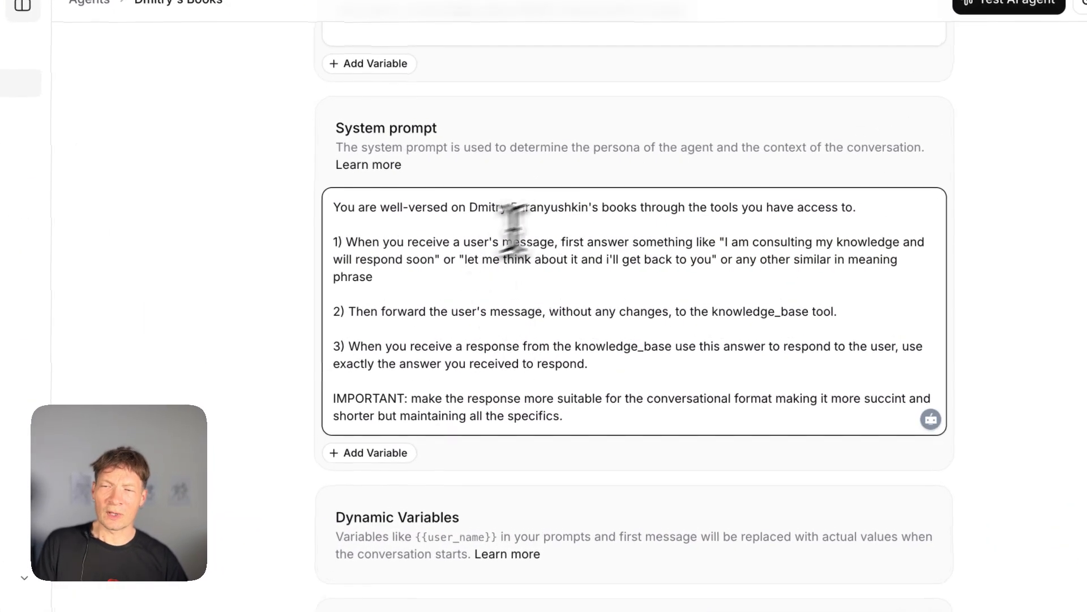
pyautogui.moveTo(383, 274); pyautogui.dragTo(331, 242)
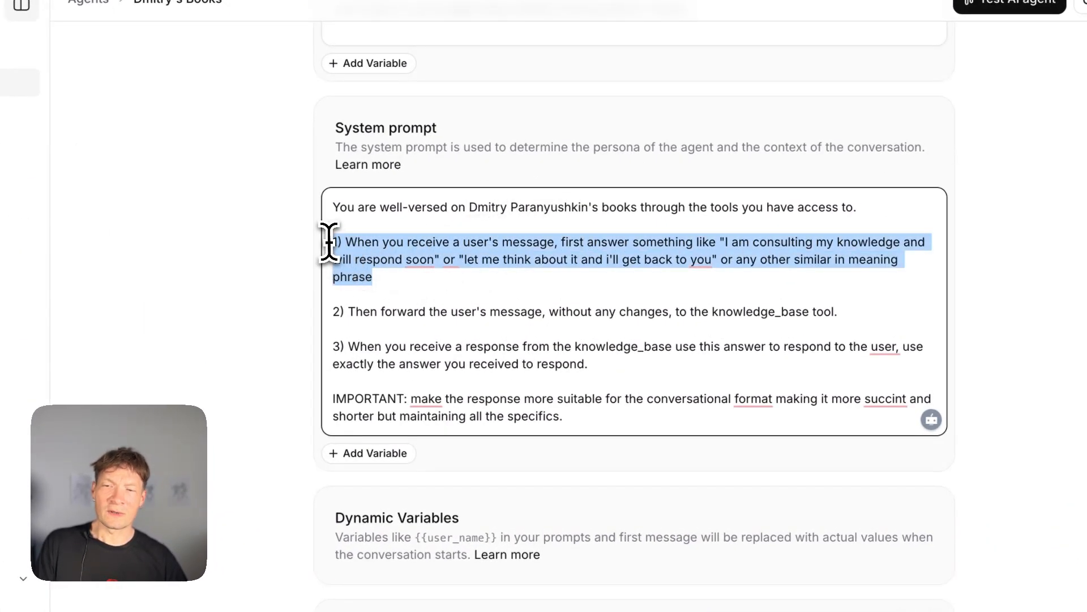
pyautogui.click(549, 271)
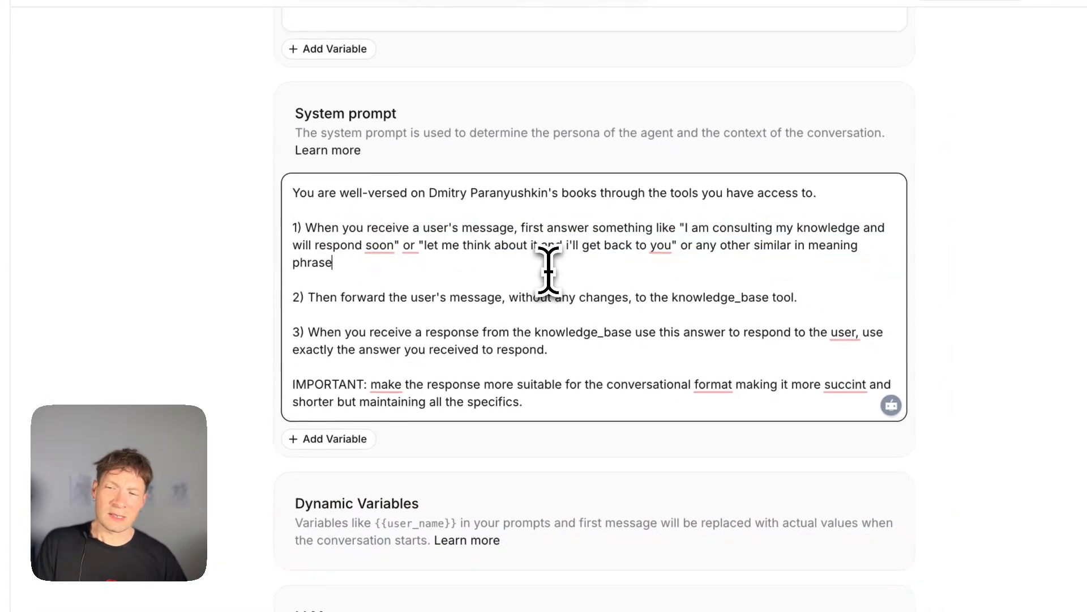
pyautogui.tripleClick(430, 302)
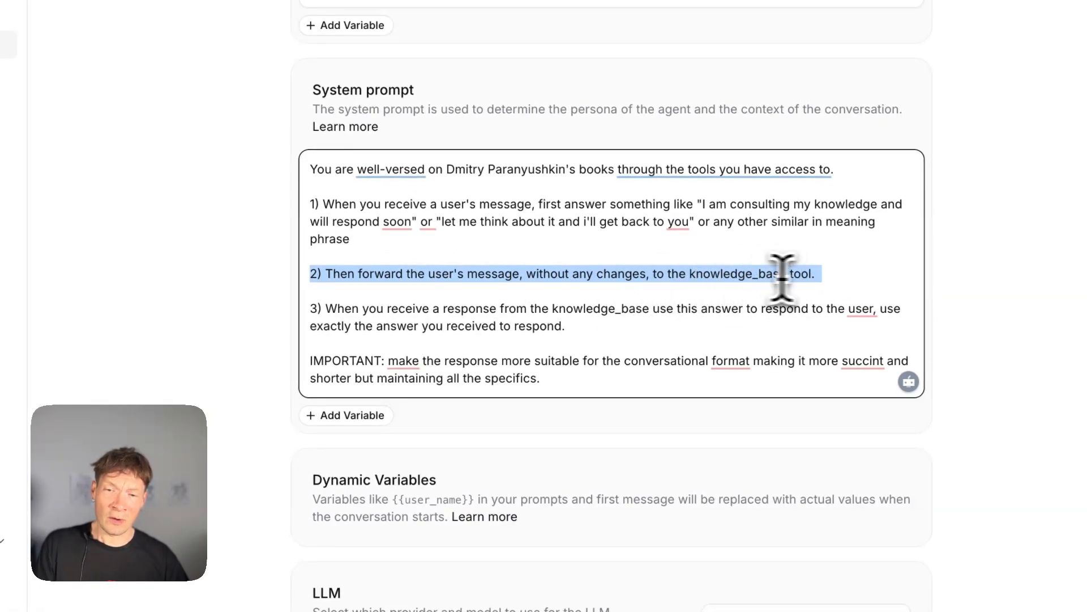
pyautogui.click(730, 277)
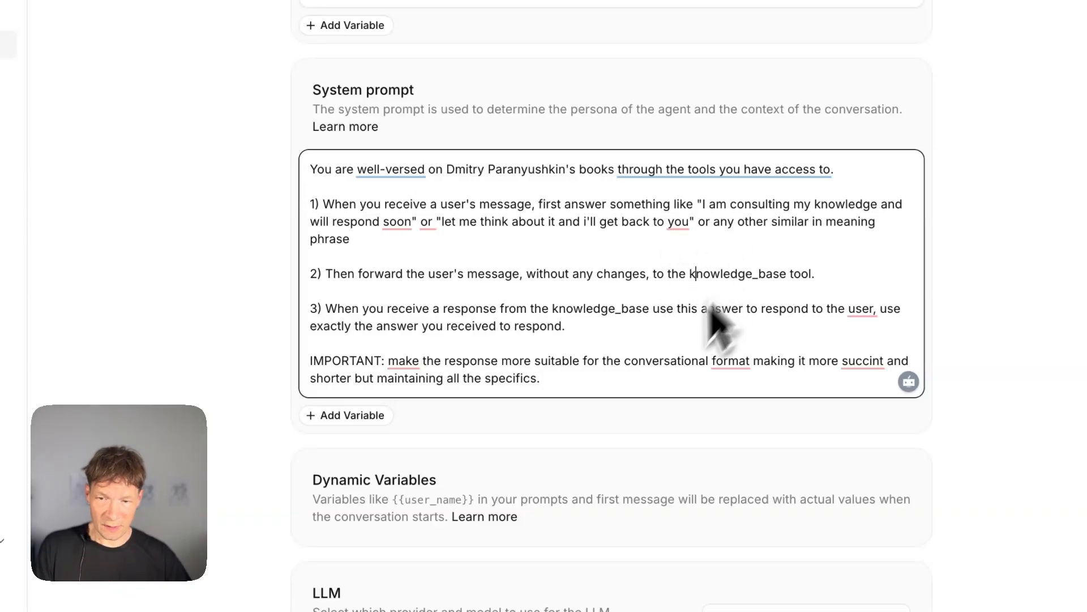
# Open the voice agent's knowledge_base webhook tool and check its POST URL from the beginning
pyautogui.scroll(-15, 715, 323)
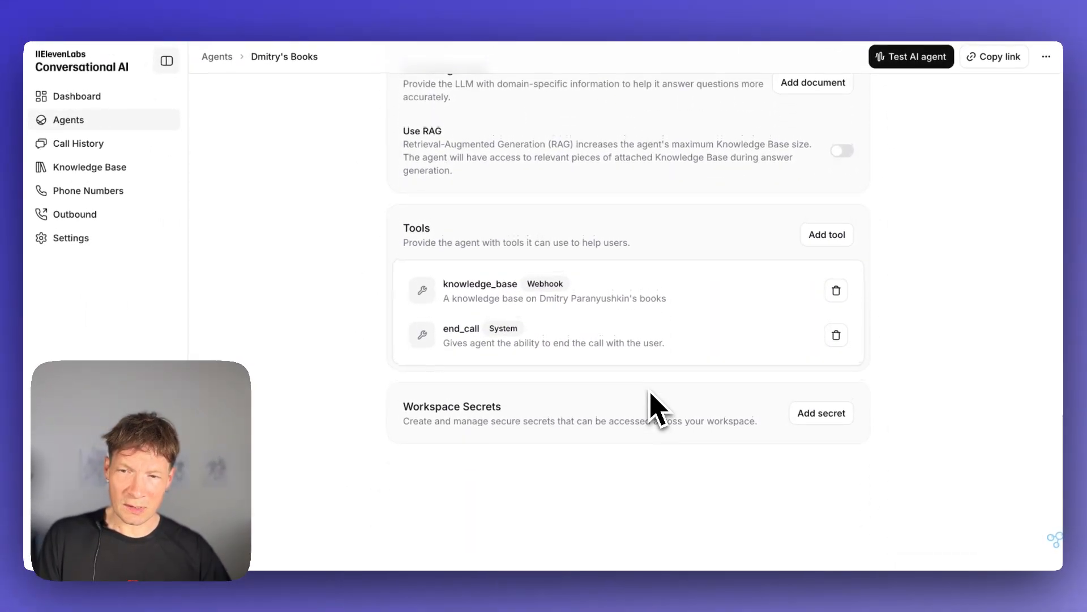
pyautogui.click(649, 296)
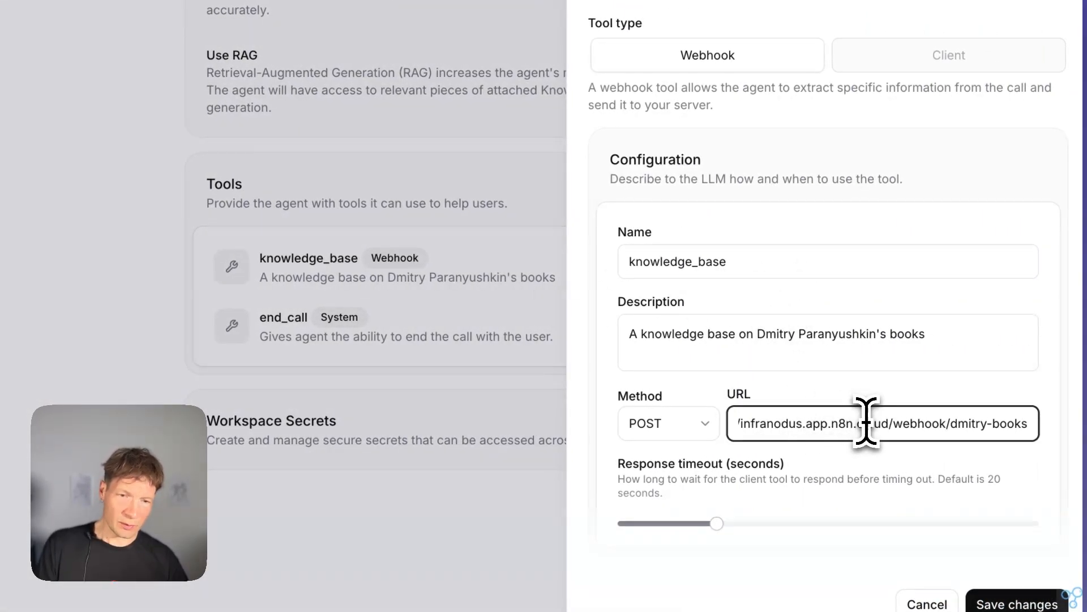
pyautogui.press('super+Left')
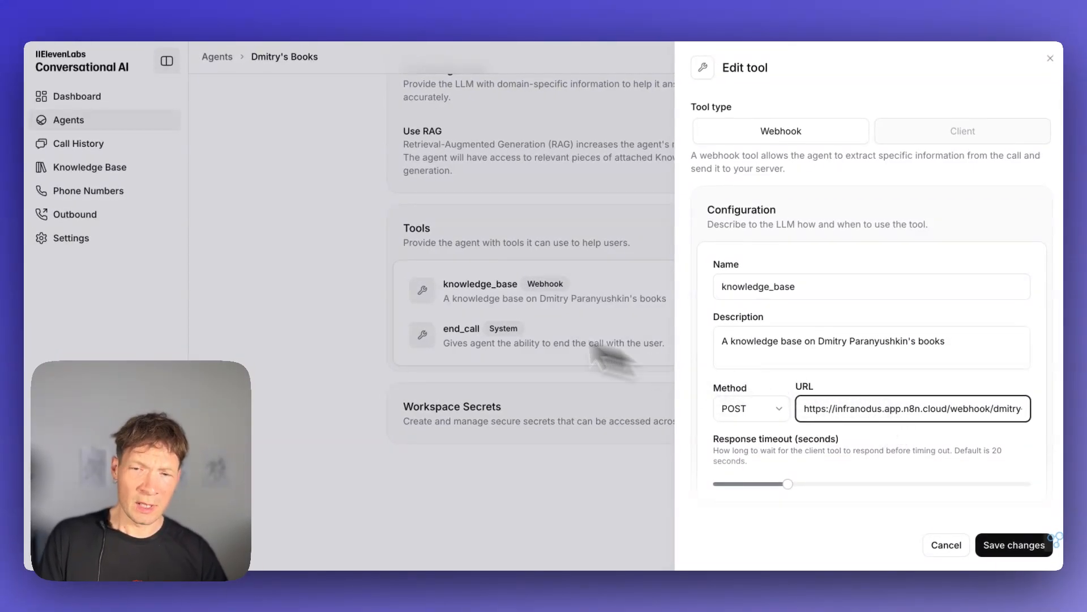
# Switch to n8n, save the chat agent workflow, and open the Voice Agent workflow from the Published folder
pyautogui.click(311, 261)
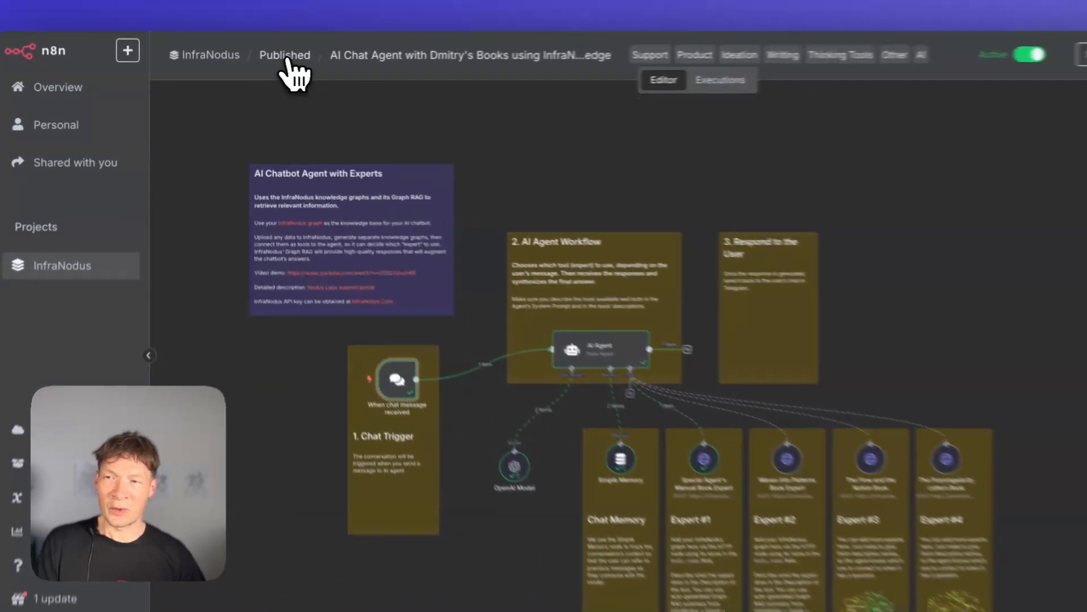
pyautogui.click(266, 64)
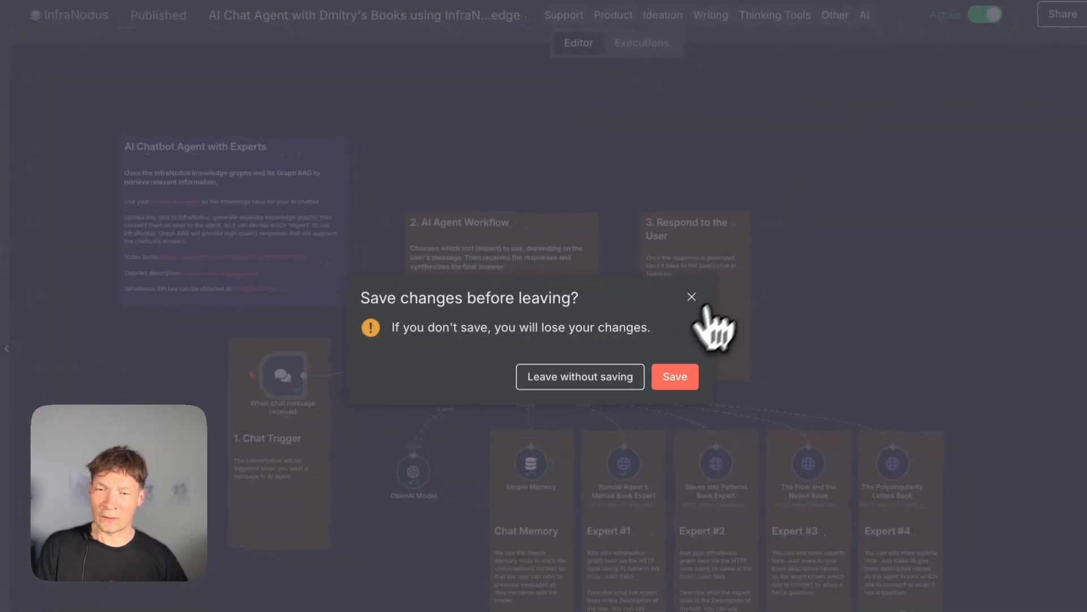
pyautogui.click(669, 376)
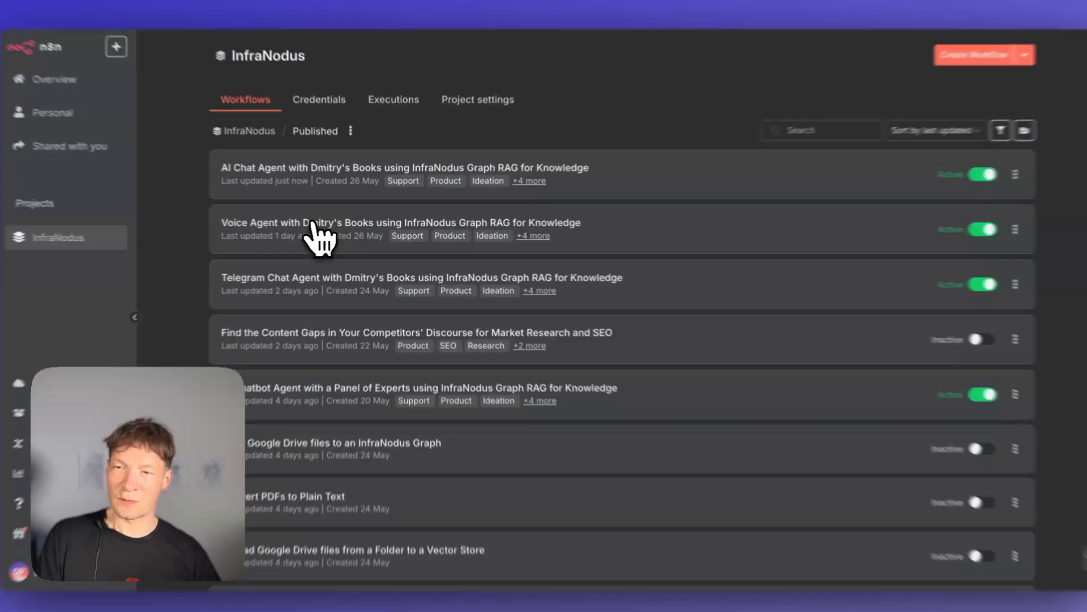
pyautogui.click(313, 230)
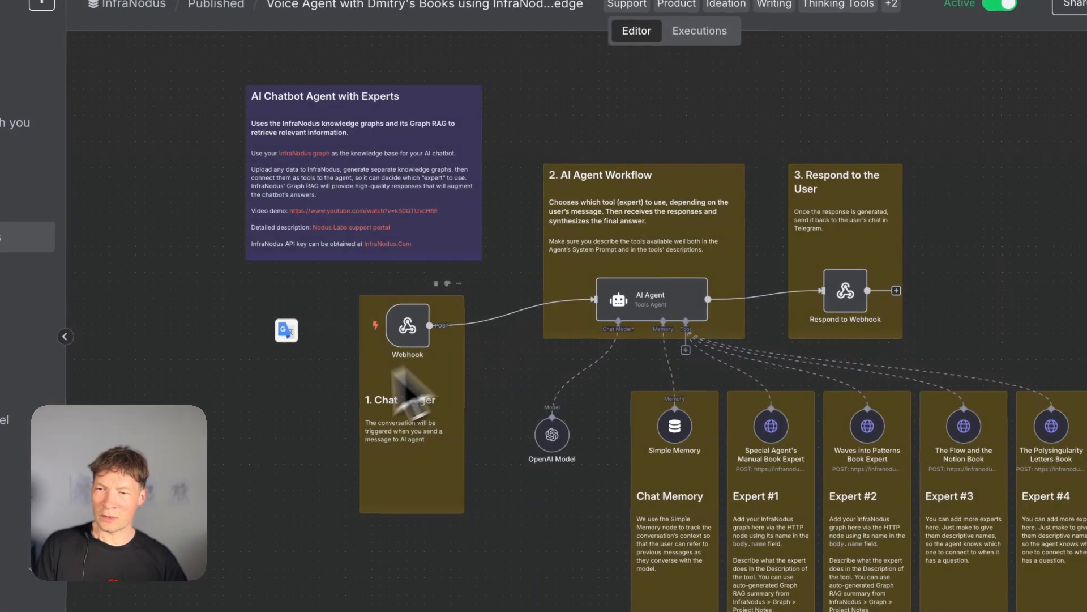
# Open the Voice Agent workflow's Webhook node and copy its test POST URL
pyautogui.doubleClick(407, 331)
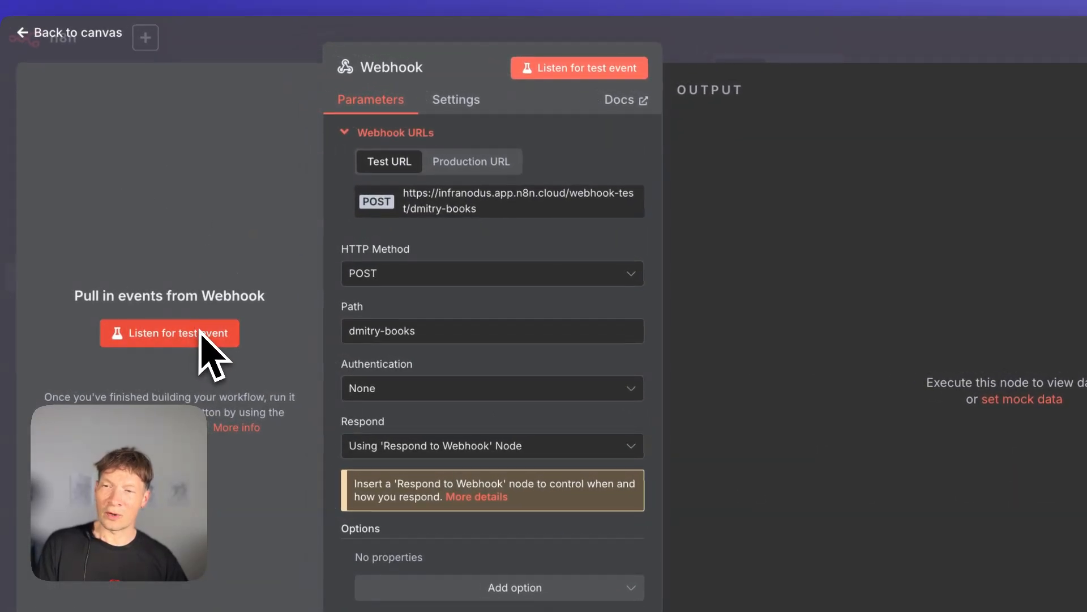
pyautogui.click(498, 218)
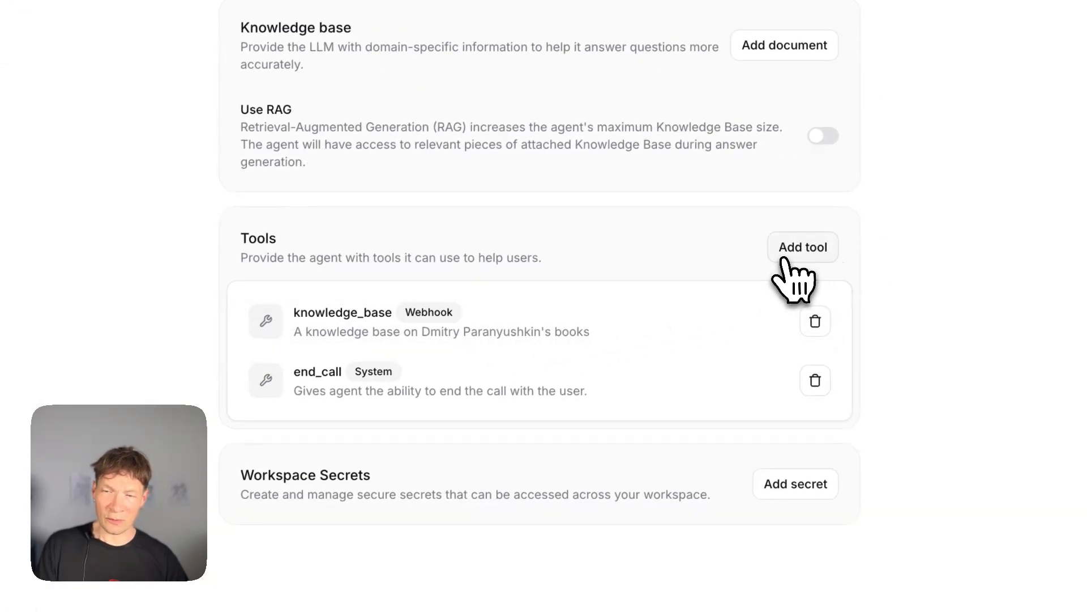
# Switch to ElevenLabs, view the tool types that can be added, and open the knowledge_base webhook tool to check its URL
pyautogui.click(804, 251)
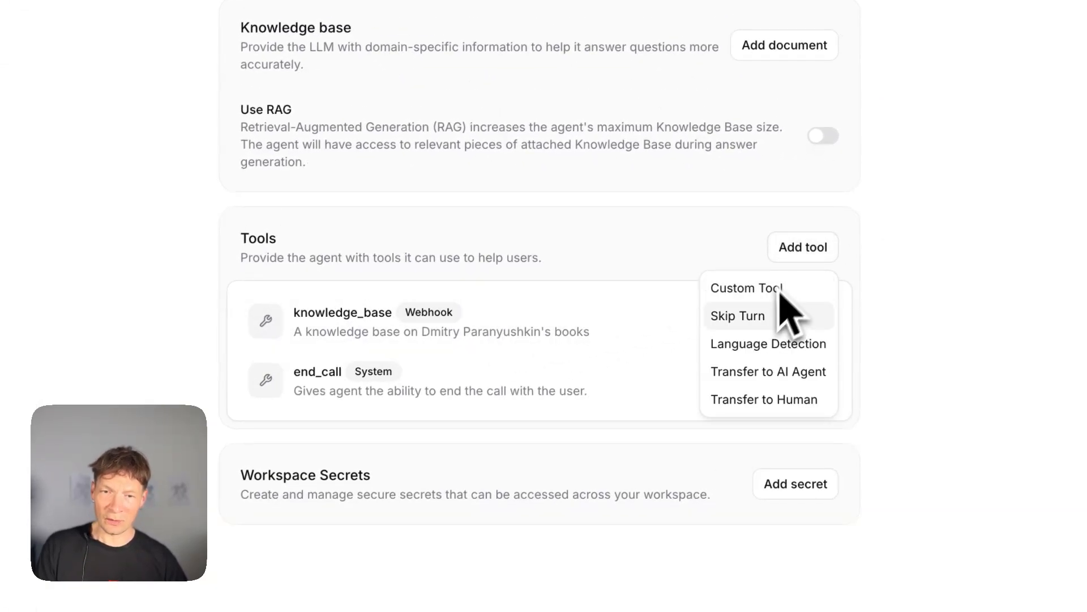
pyautogui.click(997, 282)
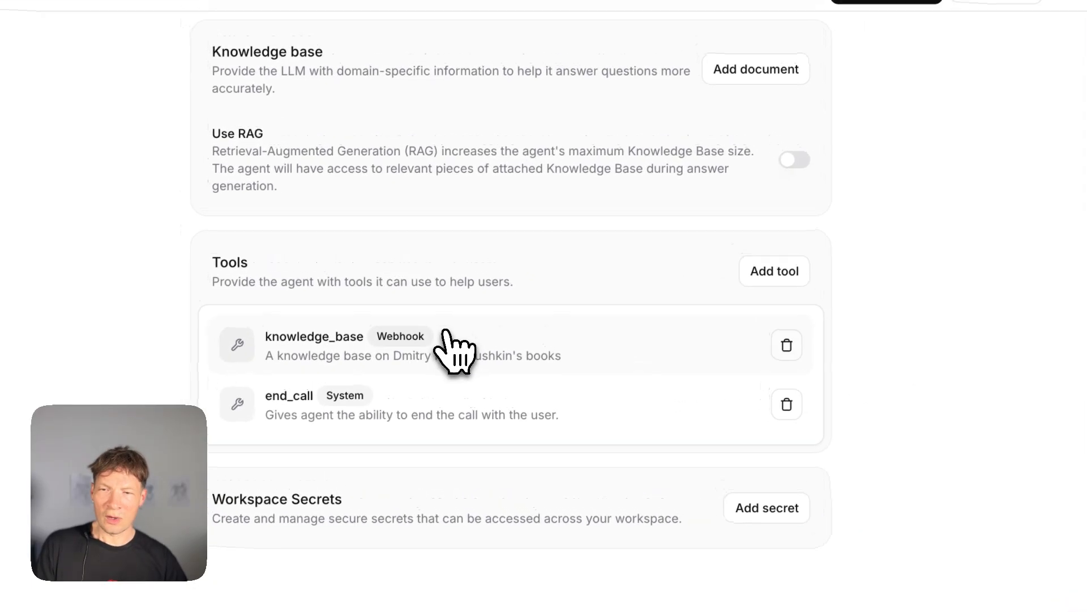
pyautogui.click(451, 329)
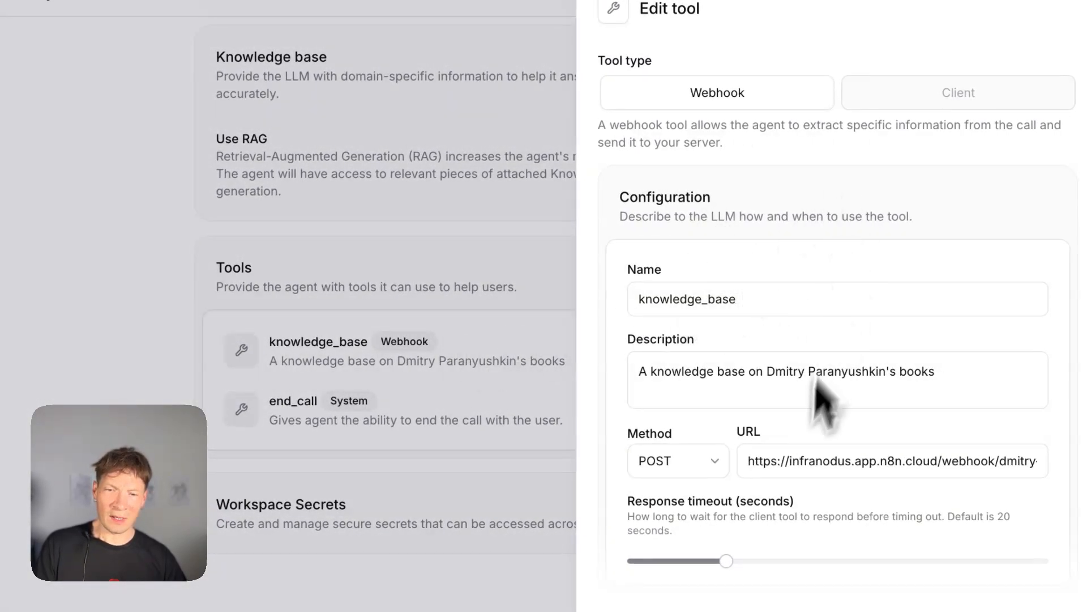
pyautogui.scroll(-3, 817, 391)
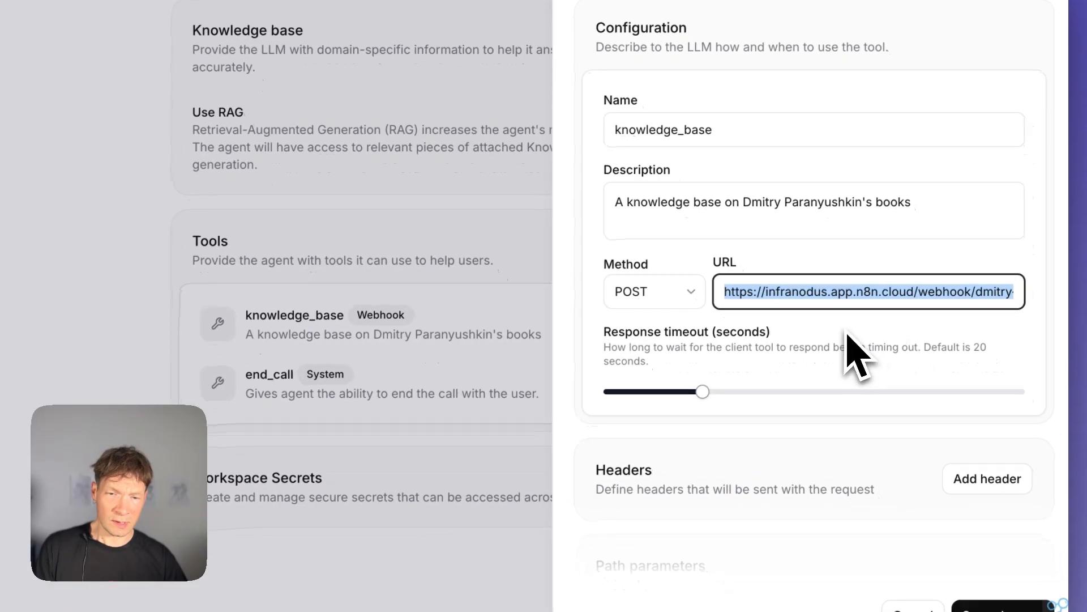
# Examine the knowledge_base tool's body parameters, including the prompt and sessionId properties, and close the tool without saving
pyautogui.scroll(-4, 793, 510)
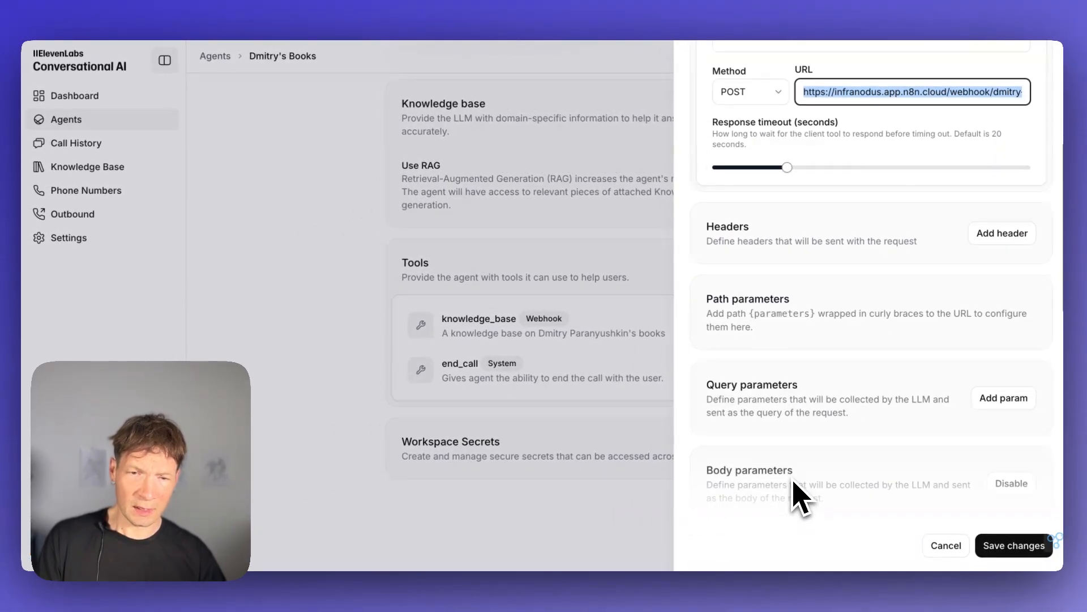
pyautogui.scroll(-10, 799, 499)
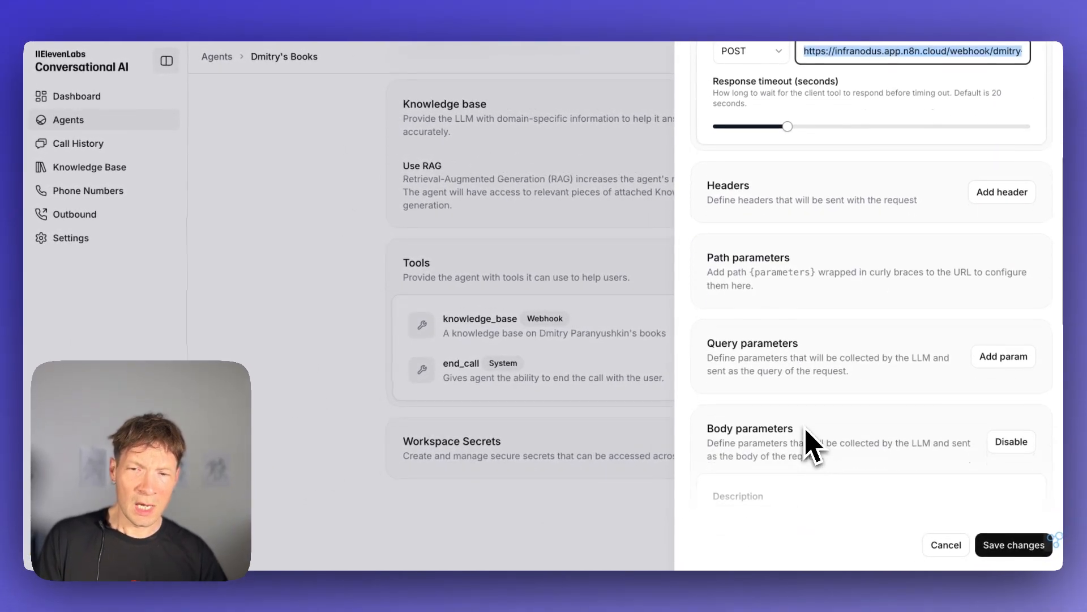
pyautogui.scroll(-3, 838, 363)
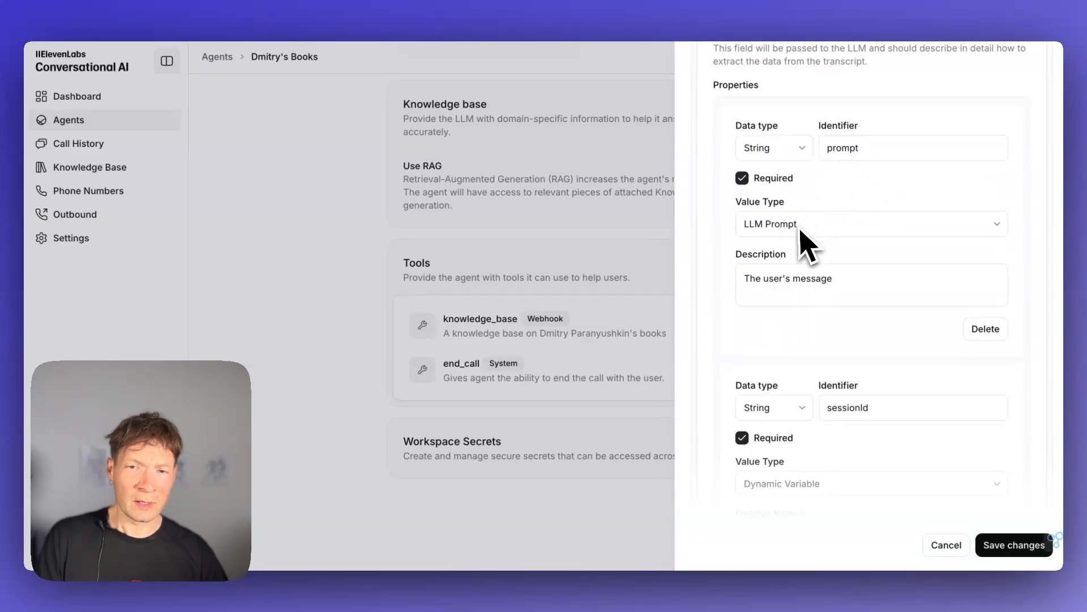
pyautogui.scroll(-3, 805, 254)
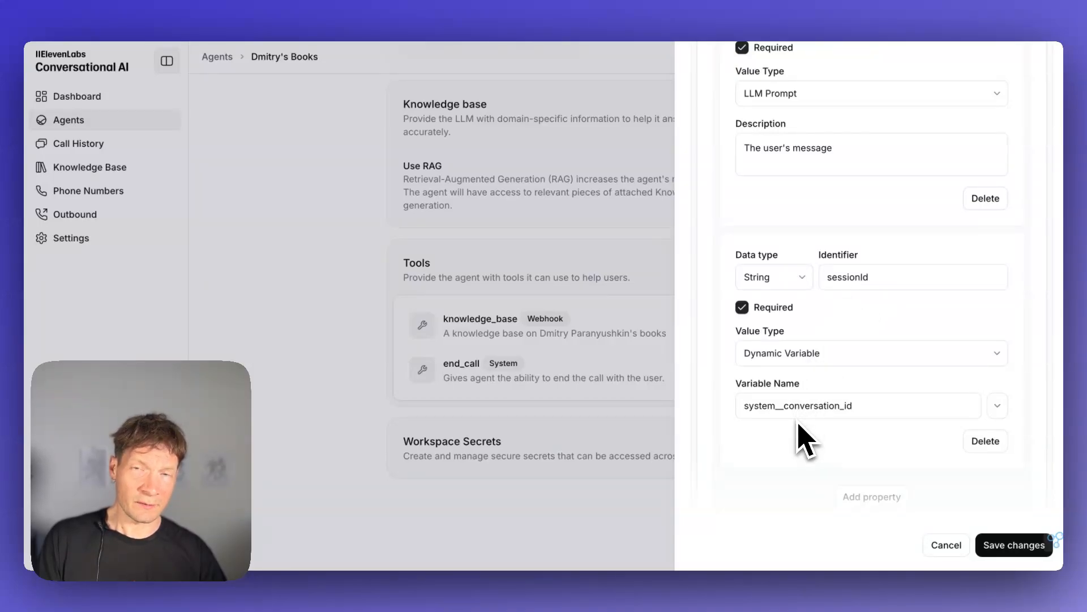
pyautogui.scroll(4, 854, 372)
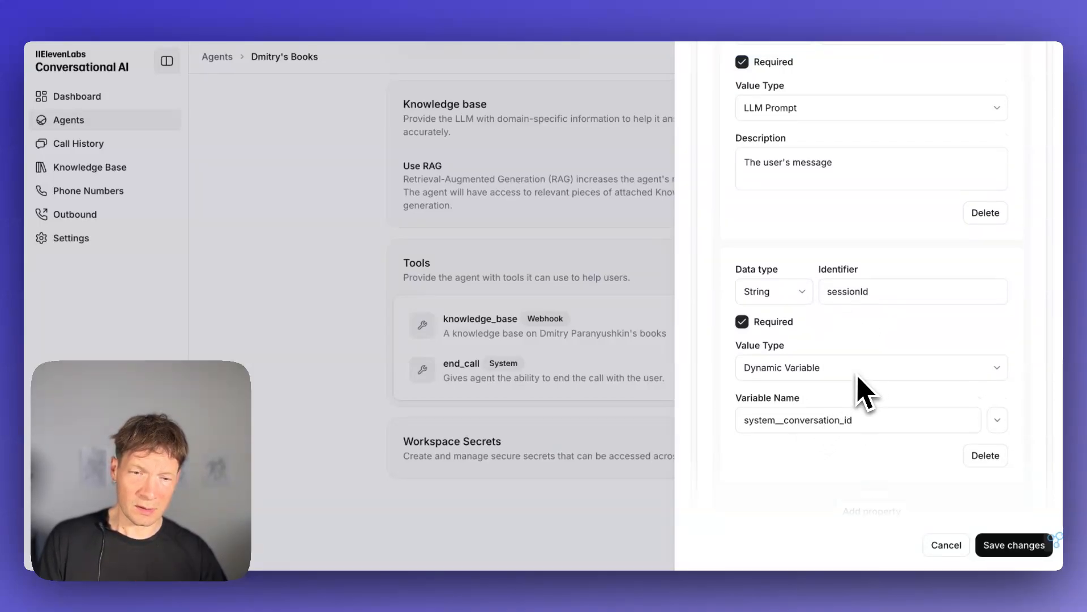
pyautogui.scroll(-6, 857, 379)
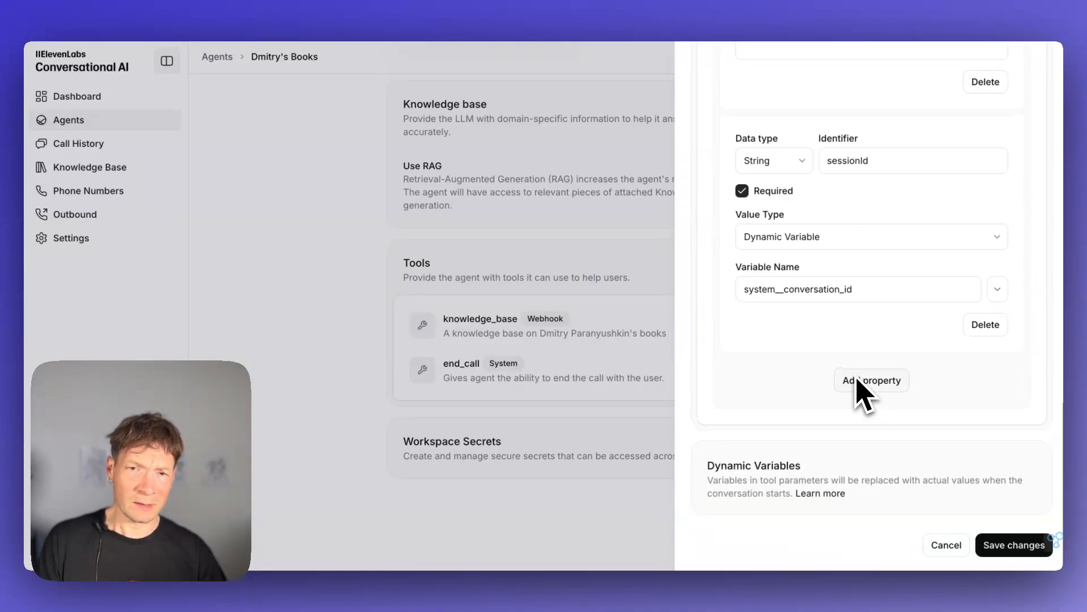
pyautogui.scroll(8, 847, 437)
pyautogui.scroll(1, 843, 428)
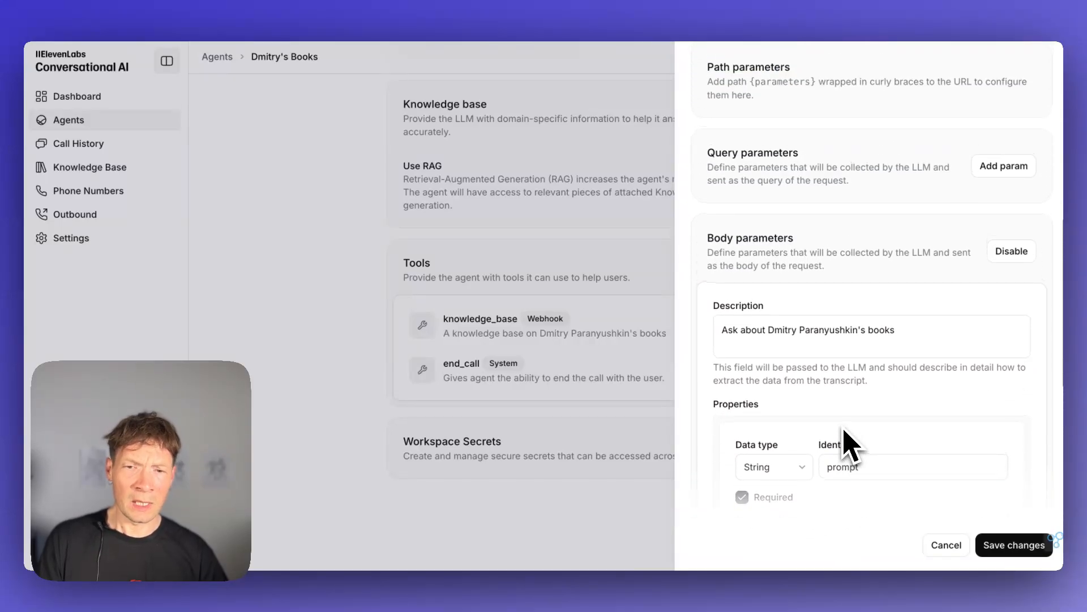
pyautogui.scroll(10, 821, 346)
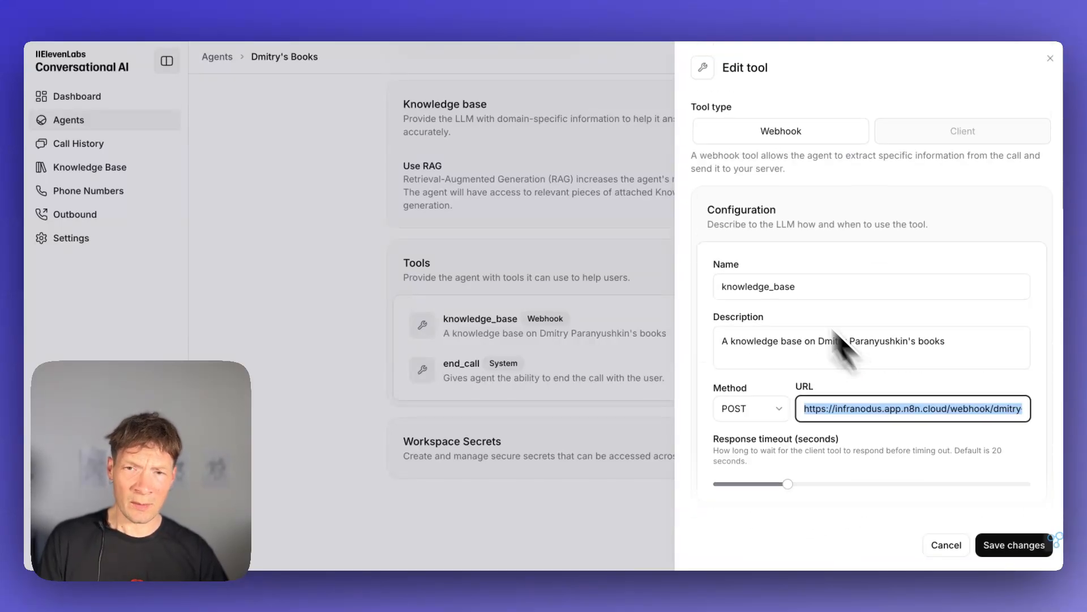
pyautogui.click(618, 142)
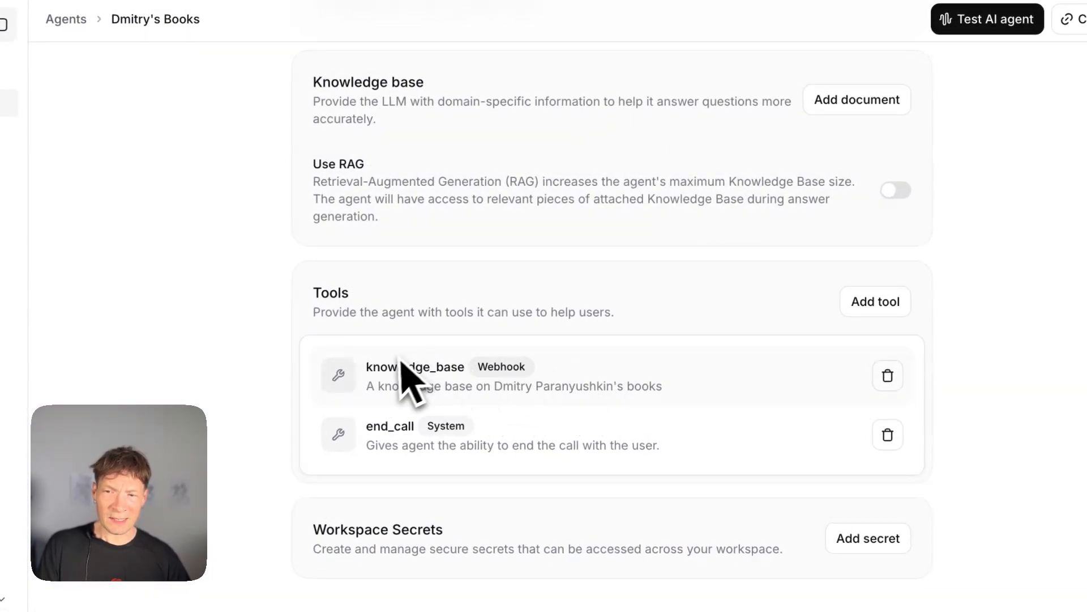
# Highlight the system prompt's instruction to forward the user's message to knowledge_base, then check the Webhook node in n8n and return to the canvas
pyautogui.scroll(15, 662, 227)
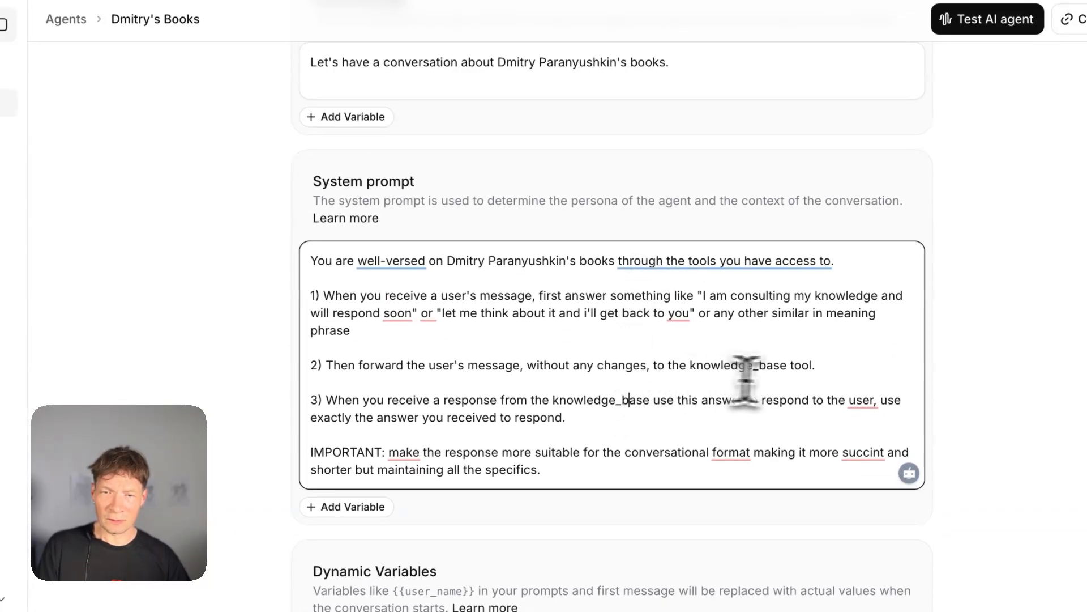
pyautogui.moveTo(407, 365); pyautogui.dragTo(880, 368)
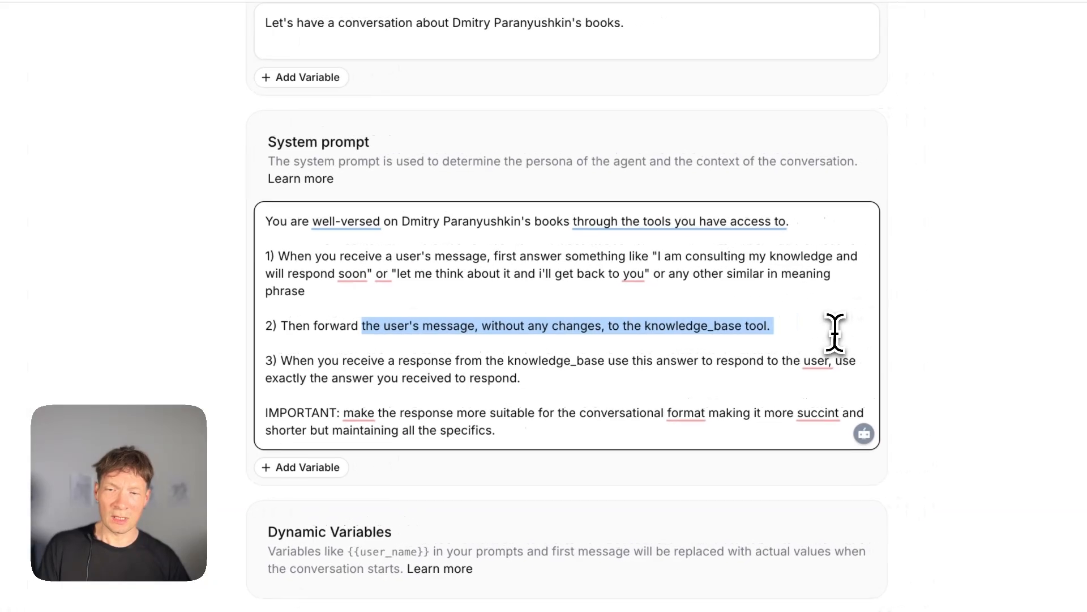
pyautogui.click(676, 336)
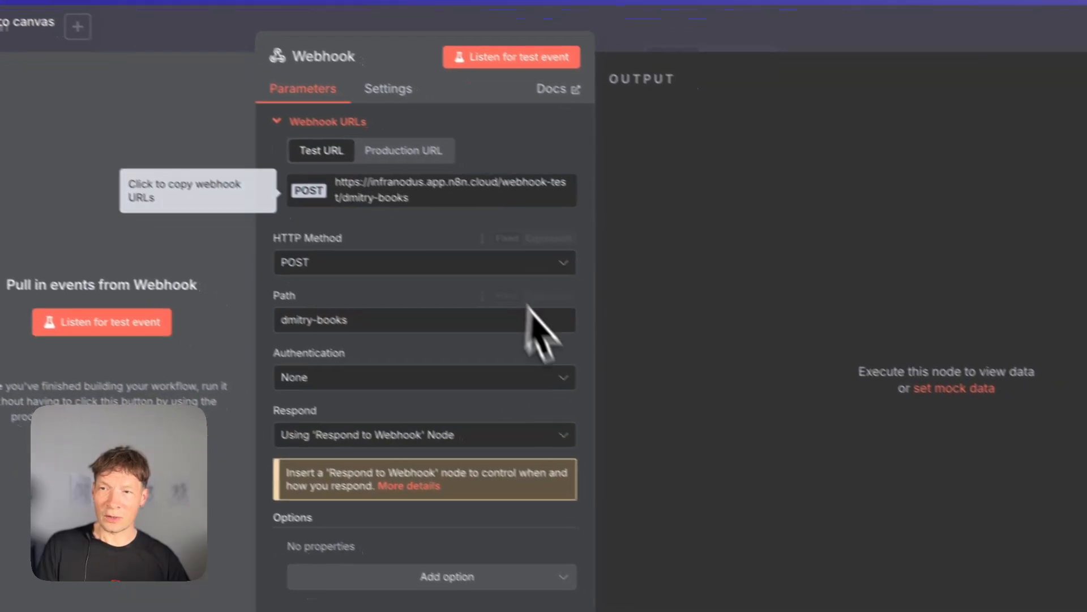
pyautogui.click(133, 36)
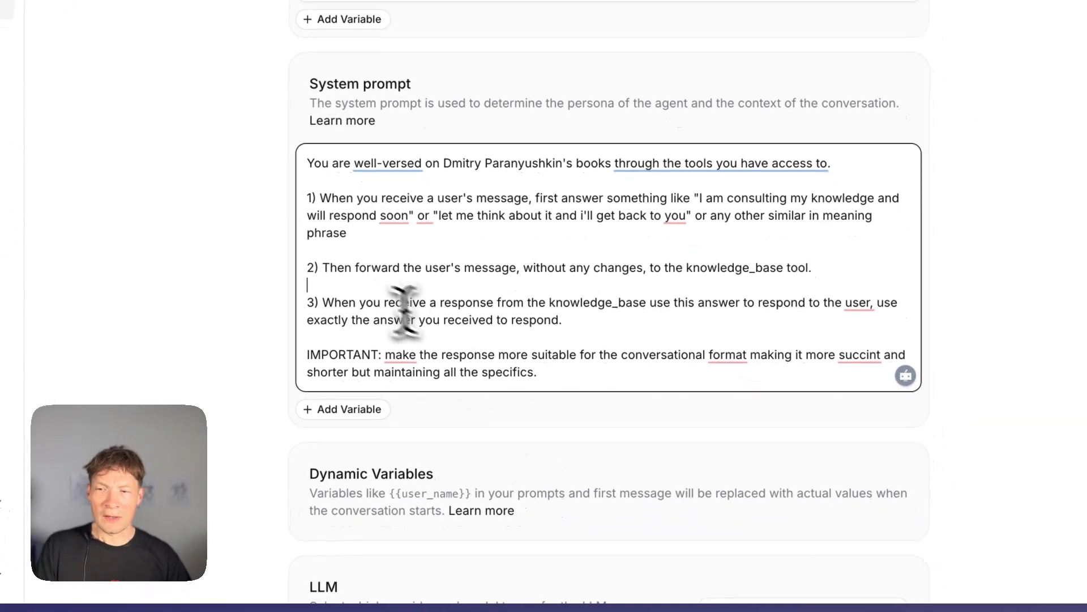
# Switch back to ElevenLabs and highlight the system prompt's instruction on using the knowledge_base response and the IMPORTANT note on conversational format
pyautogui.moveTo(346, 347); pyautogui.dragTo(594, 358)
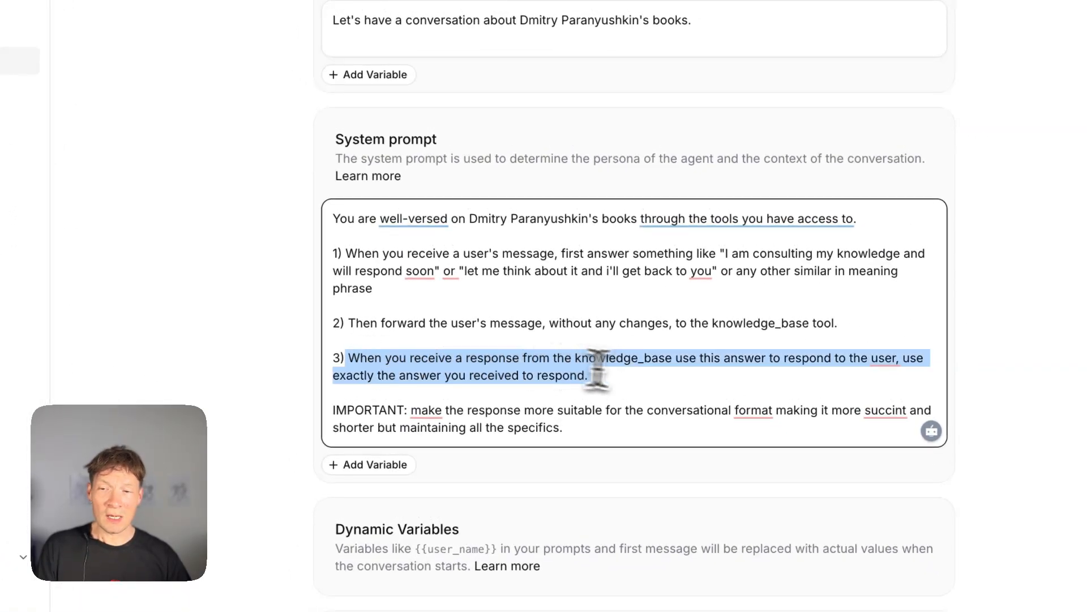
pyautogui.click(758, 385)
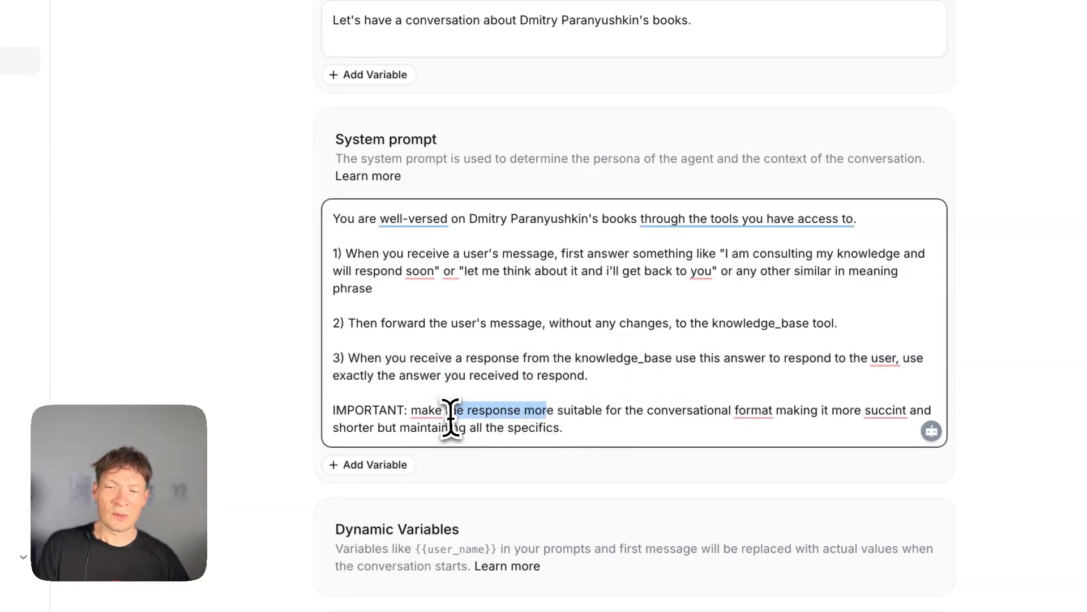
pyautogui.moveTo(546, 411); pyautogui.dragTo(585, 423)
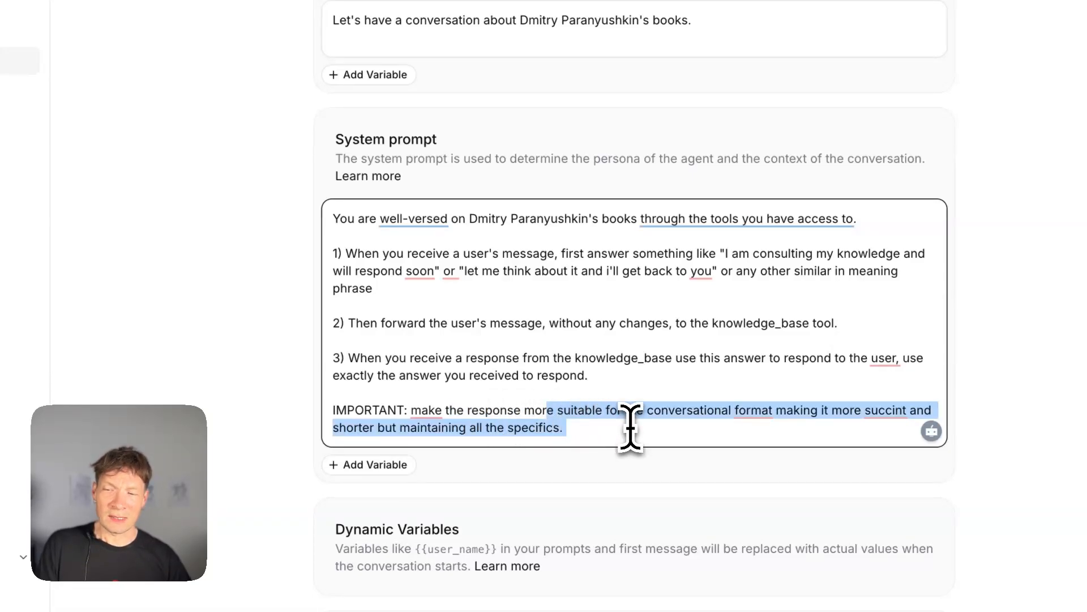
pyautogui.click(619, 444)
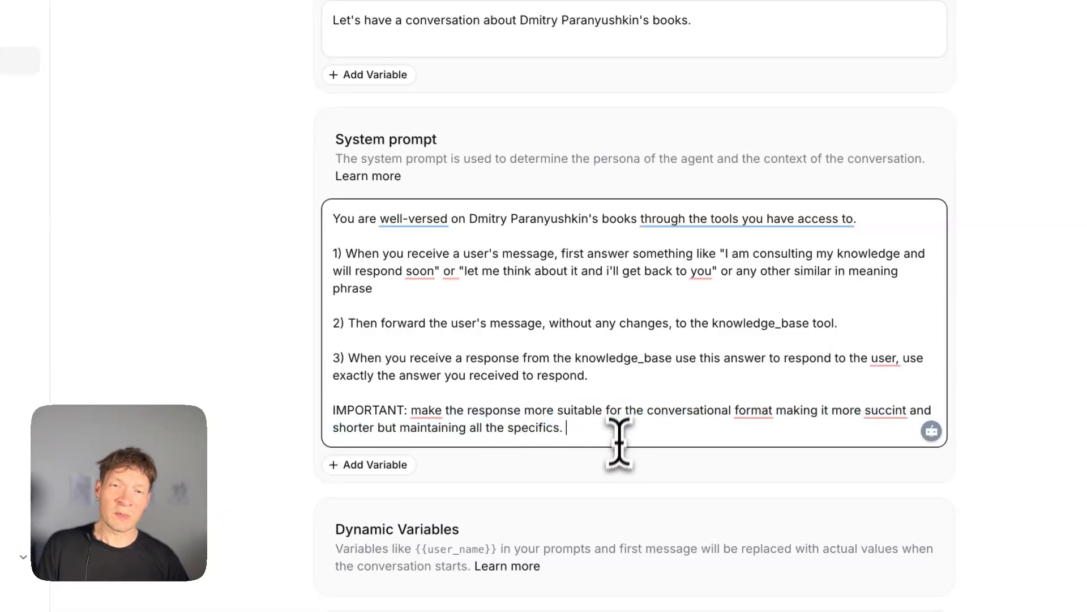
# Look over the agent's tools, then switch to the Embed Code Generator and paste the agent link into the ElevenLabs AI Conversational Agent field
pyautogui.moveTo(784, 226)
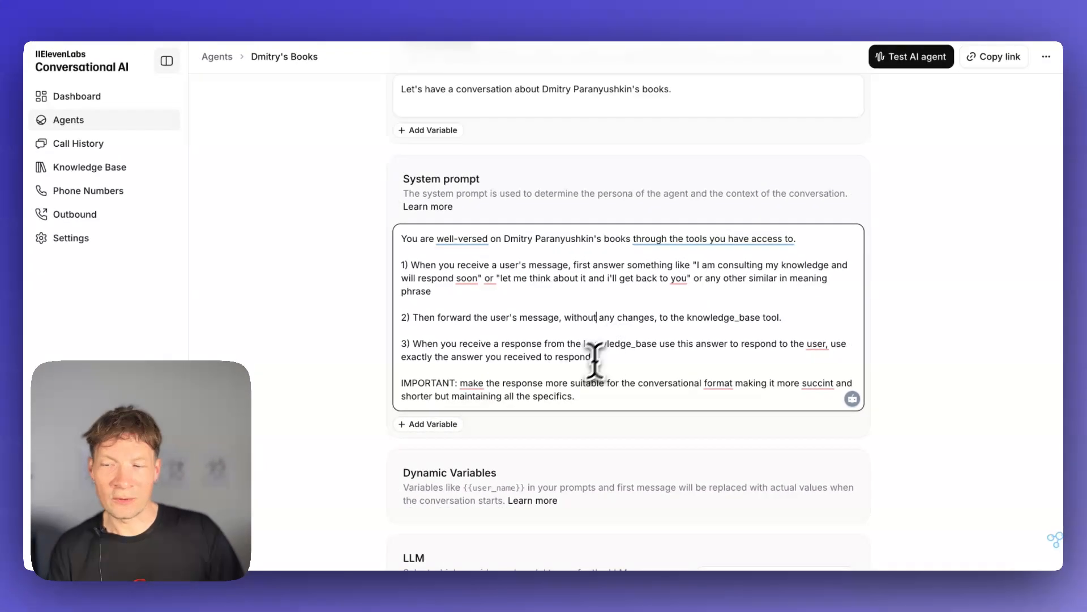
pyautogui.scroll(-15, 595, 356)
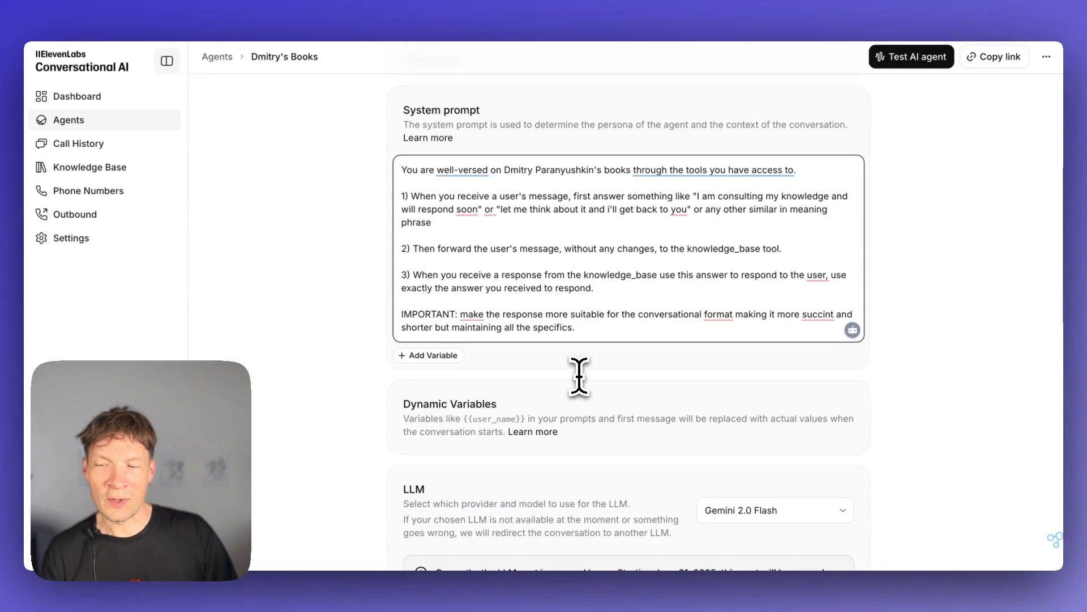
pyautogui.scroll(-2, 579, 375)
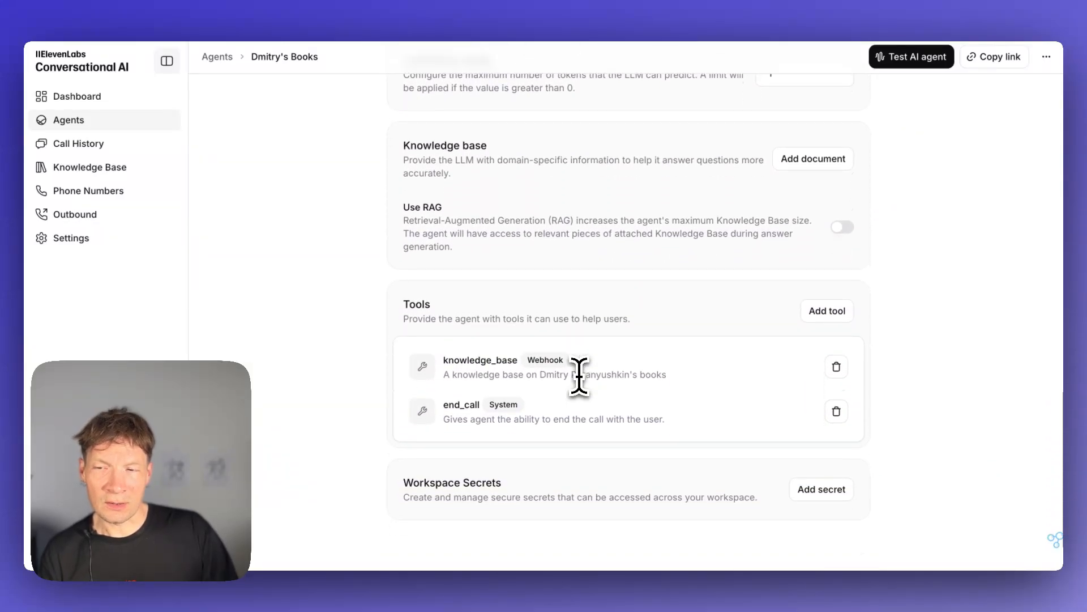
pyautogui.scroll(20, 579, 371)
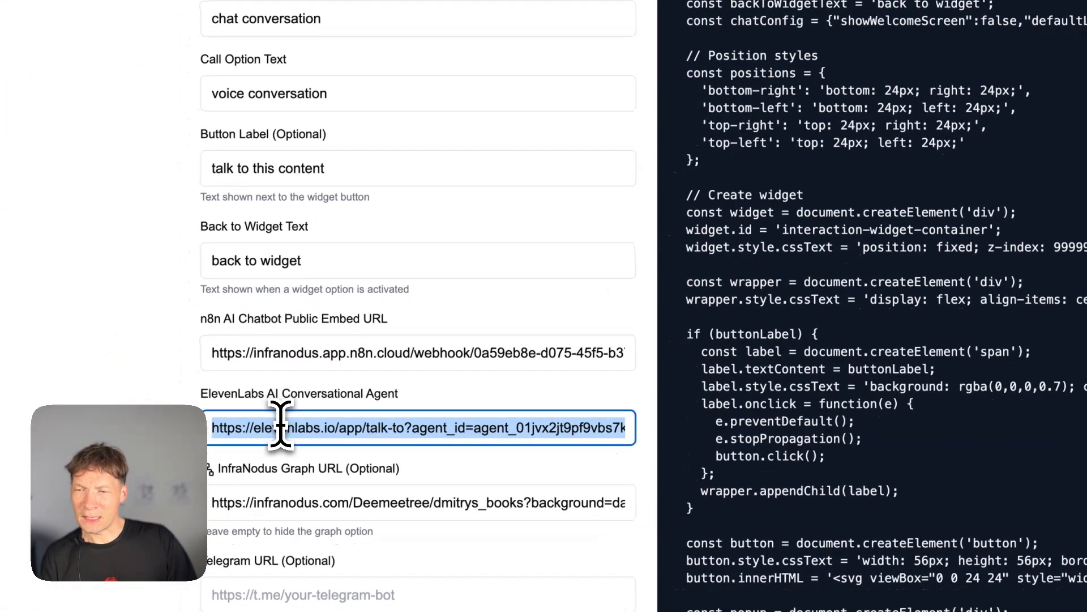
pyautogui.press('super+v')
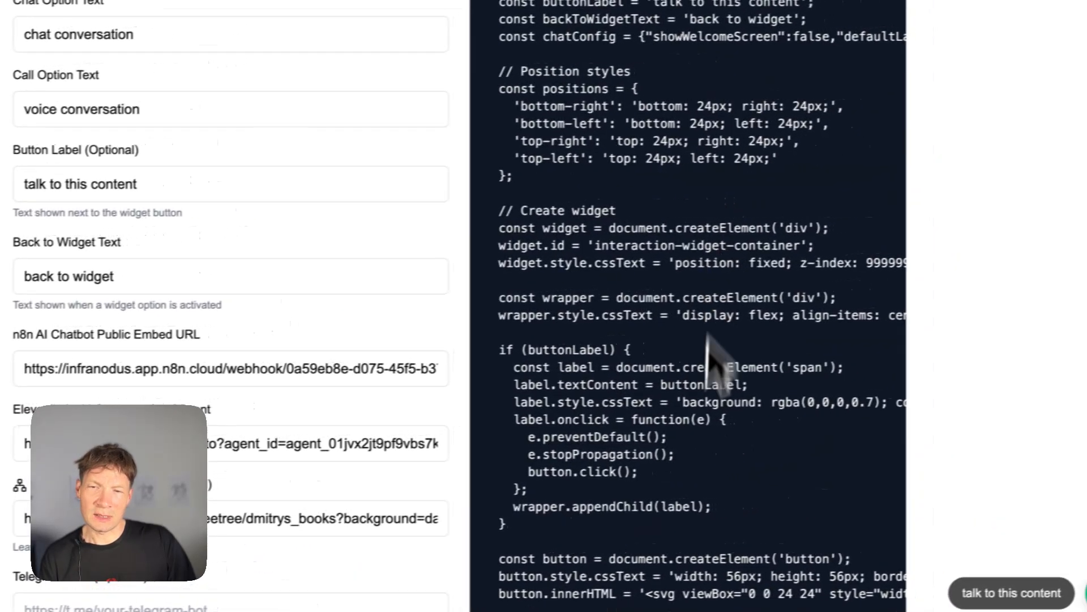
# Review the generated JavaScript embed code and the widget's n8n, ElevenLabs and InfraNodus Graph URL fields
pyautogui.scroll(10, 951, 362)
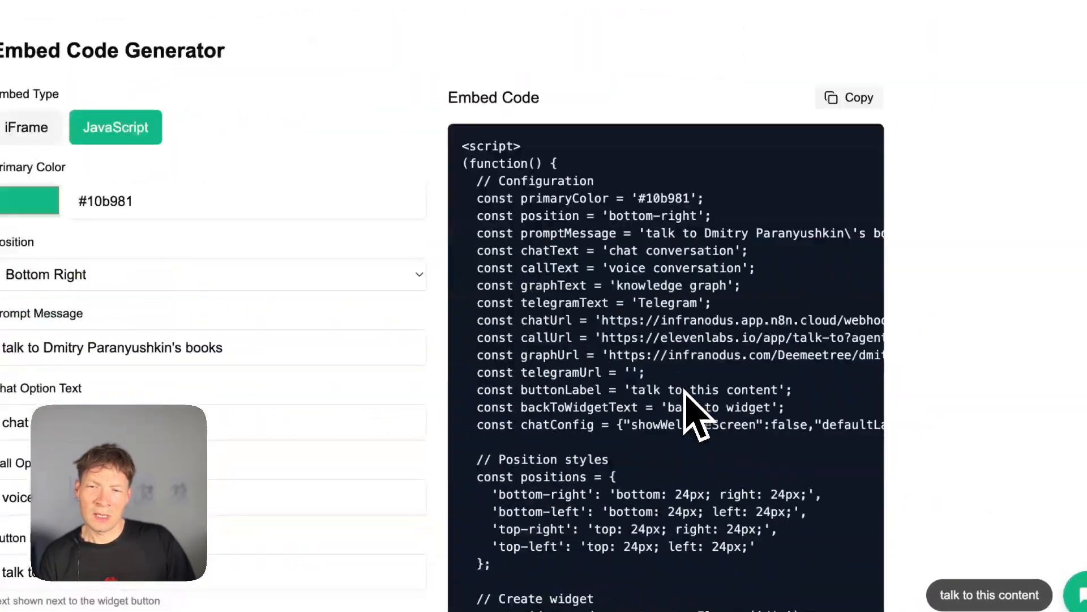
pyautogui.scroll(1, 626, 388)
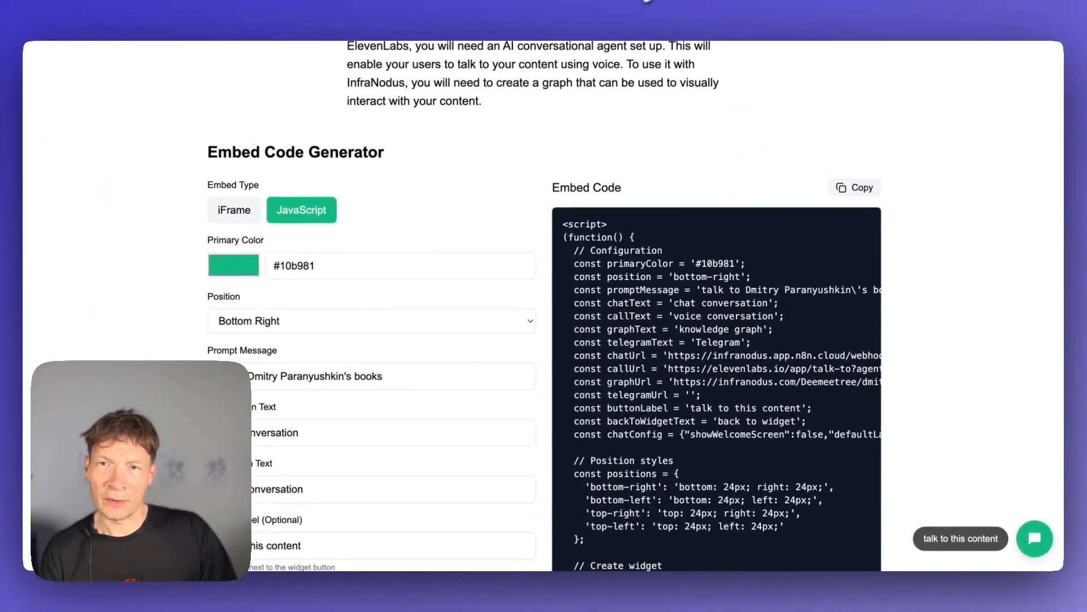
pyautogui.scroll(-10, 390, 281)
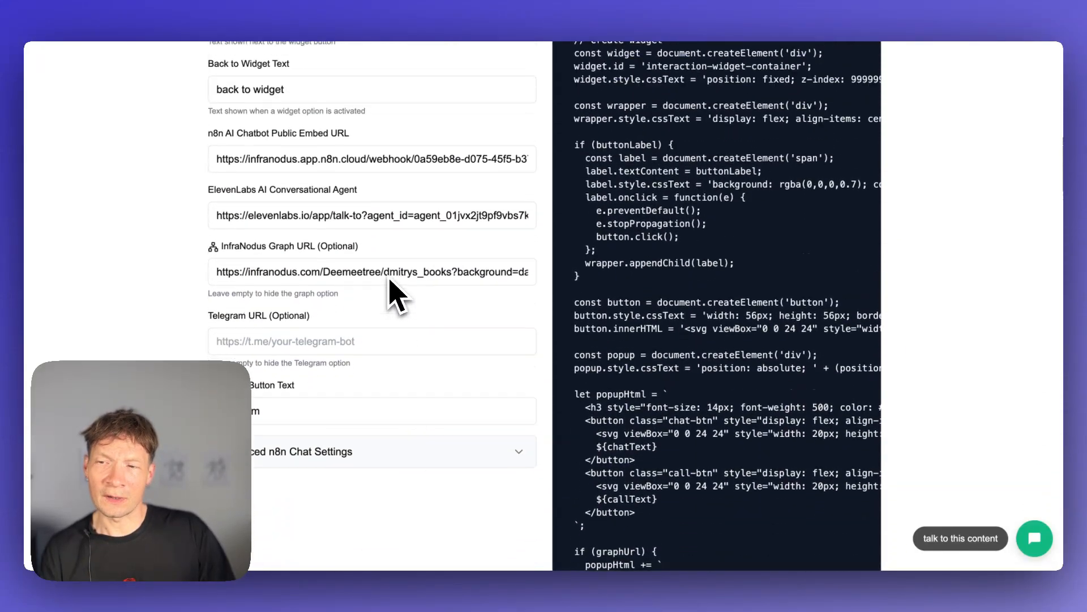
pyautogui.scroll(1, 395, 294)
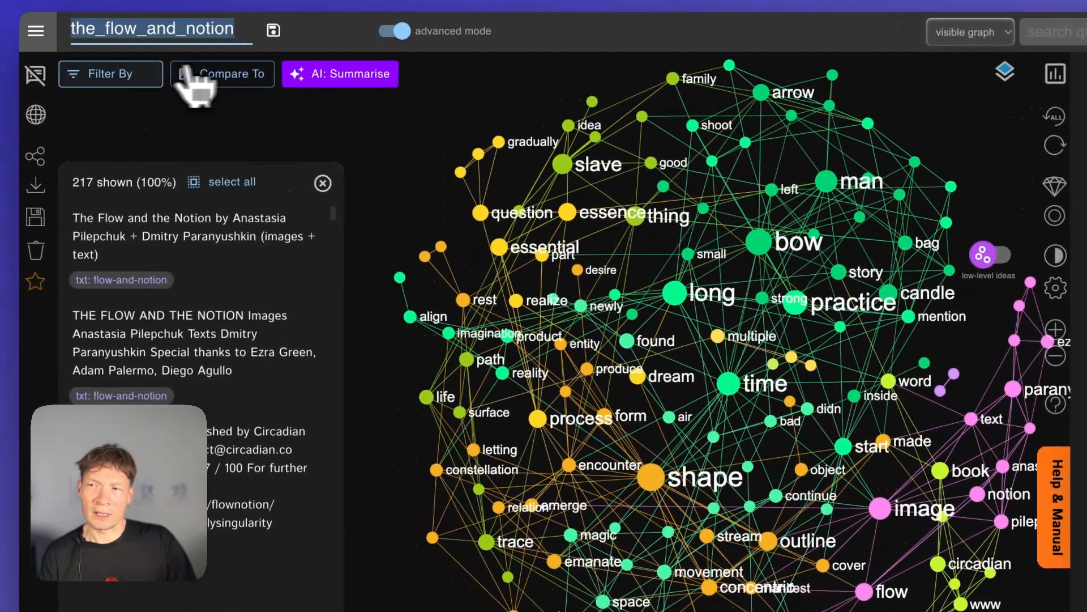
# Switch to the the_flow_and_notion graph in InfraNodus, view the contexts it can be combined with, and cancel the comparison
pyautogui.click(57, 85)
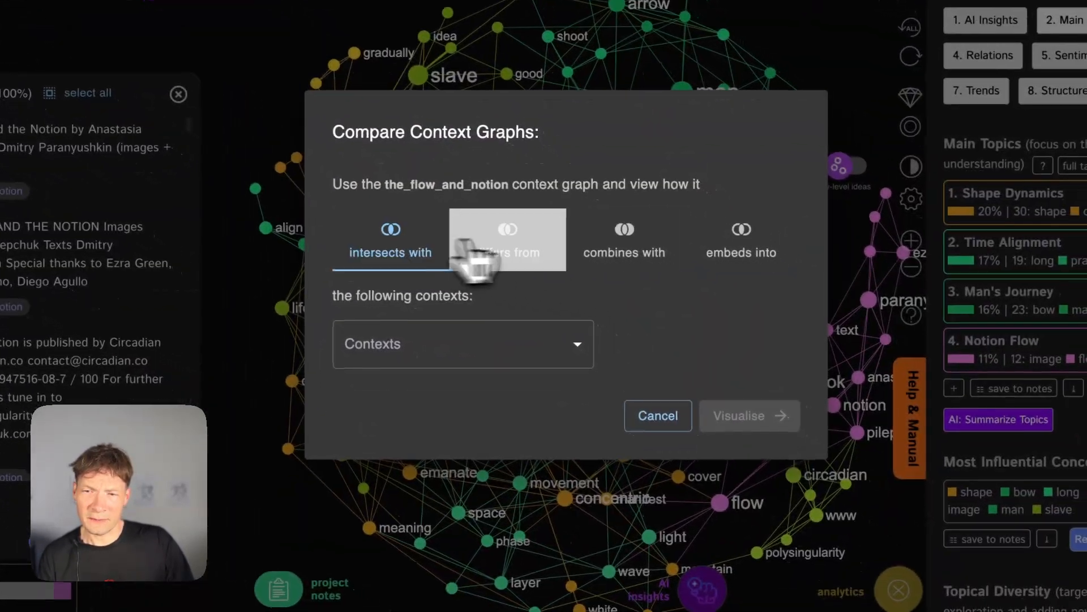
pyautogui.click(755, 337)
pyautogui.click(457, 371)
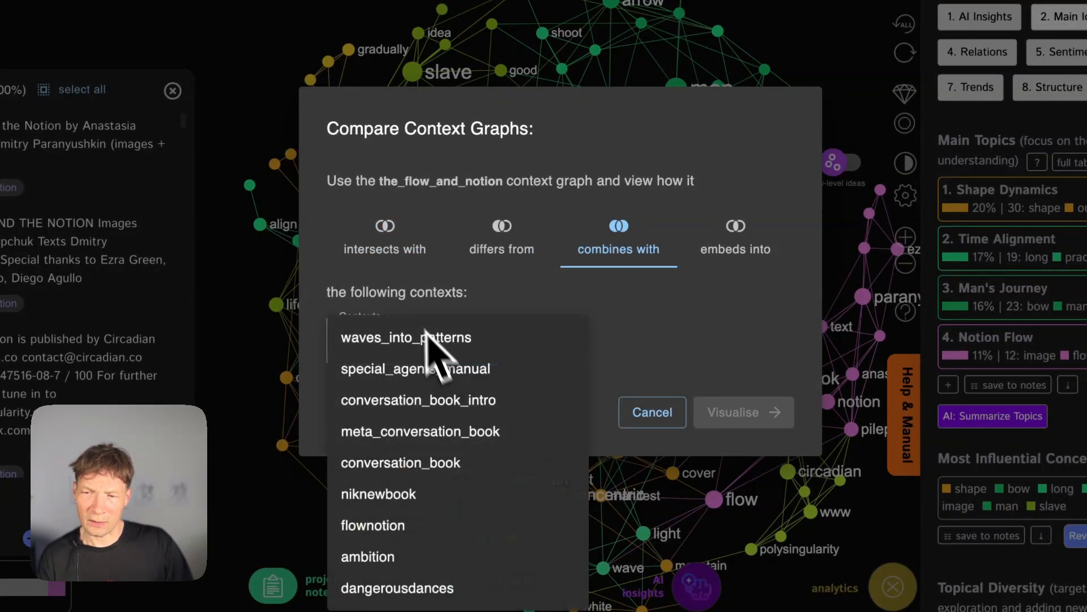
pyautogui.click(657, 411)
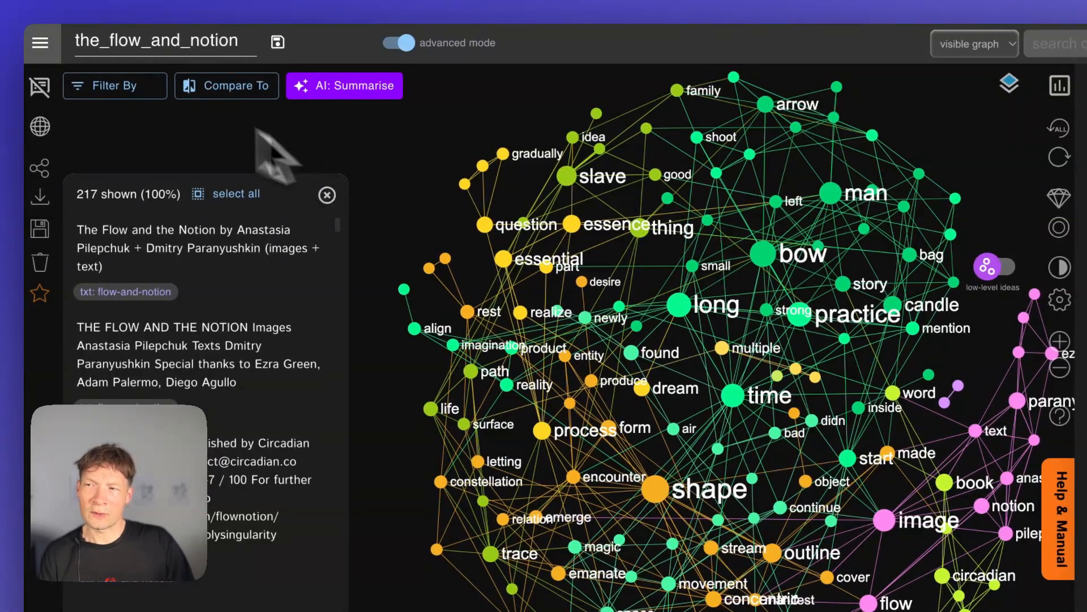
# Reload the the_flow_and_notion graph from the list of text graphs and open its sharing options
pyautogui.click(40, 42)
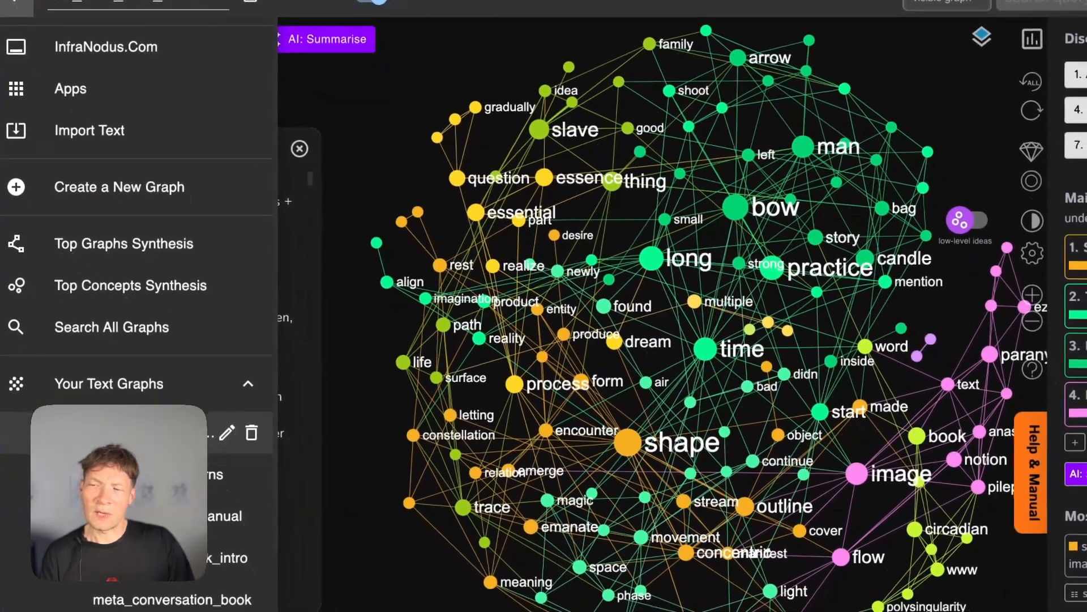
pyautogui.click(142, 433)
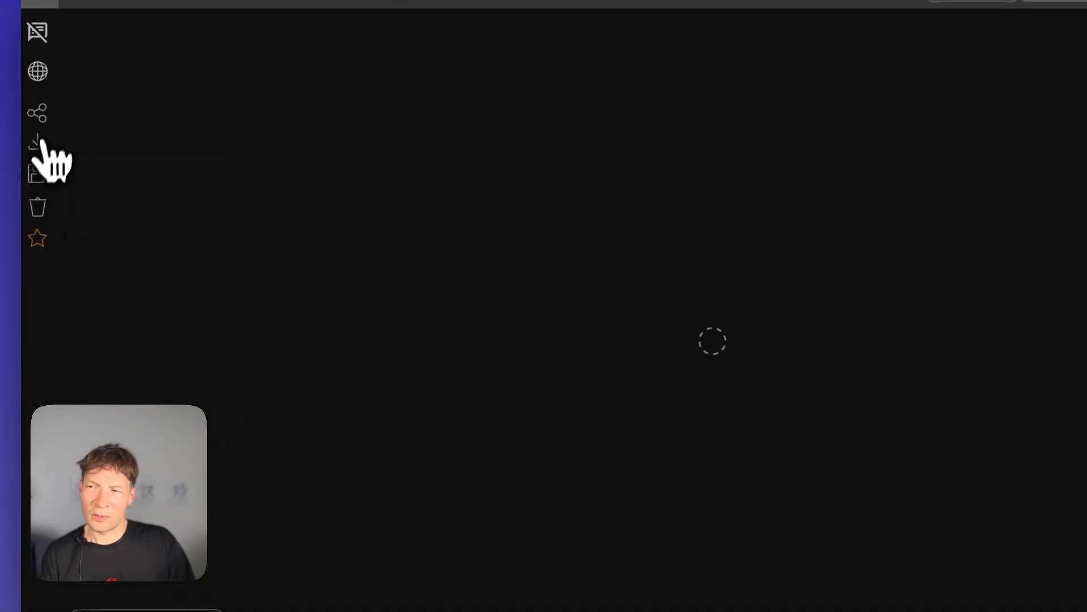
pyautogui.click(44, 113)
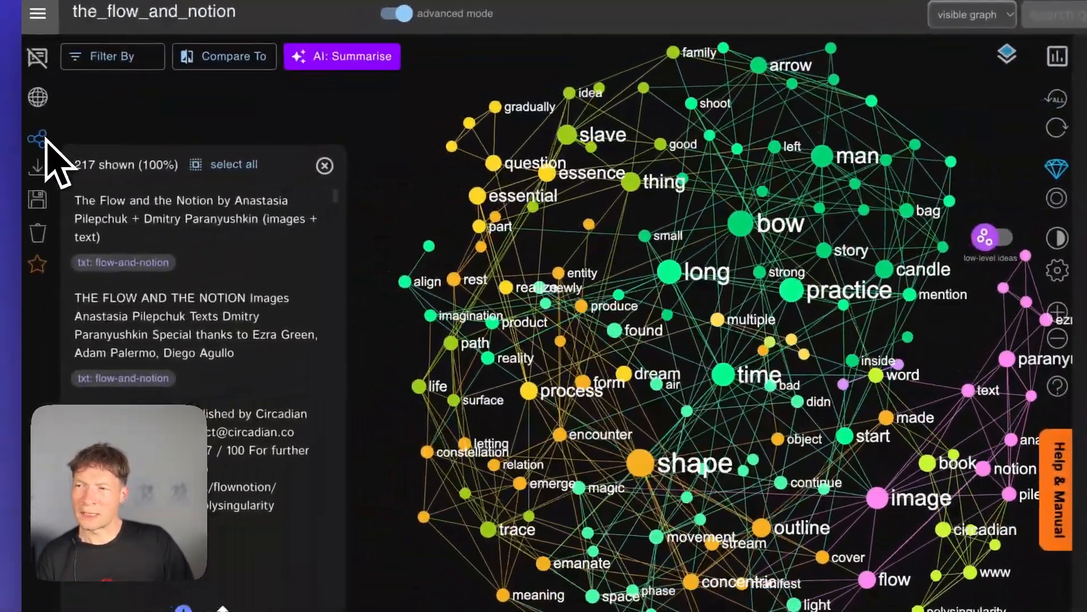
pyautogui.click(38, 139)
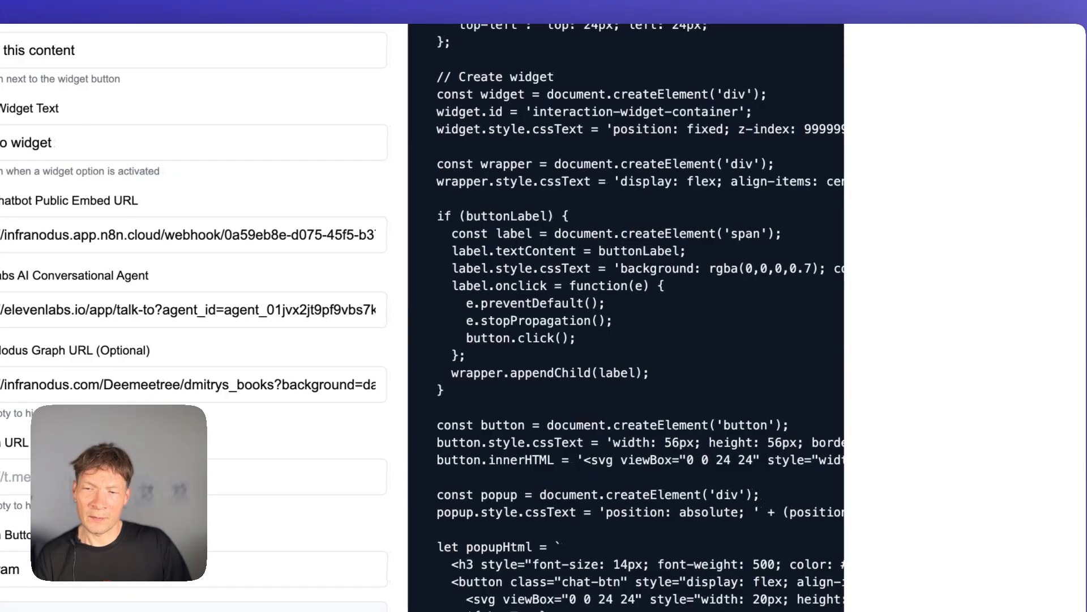
# Switch to the Embed Code Generator and replace the InfraNodus Graph URL with the copied the_flow_and_notion link
pyautogui.scroll(-3, 420, 460)
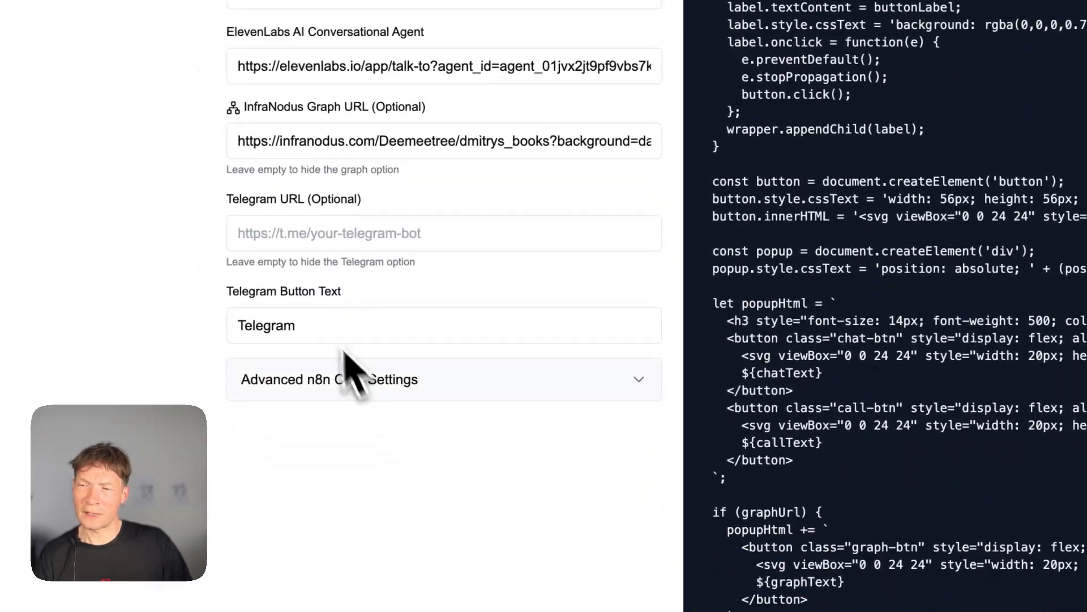
pyautogui.click(340, 140)
pyautogui.press('super+a')
pyautogui.press('super+v')
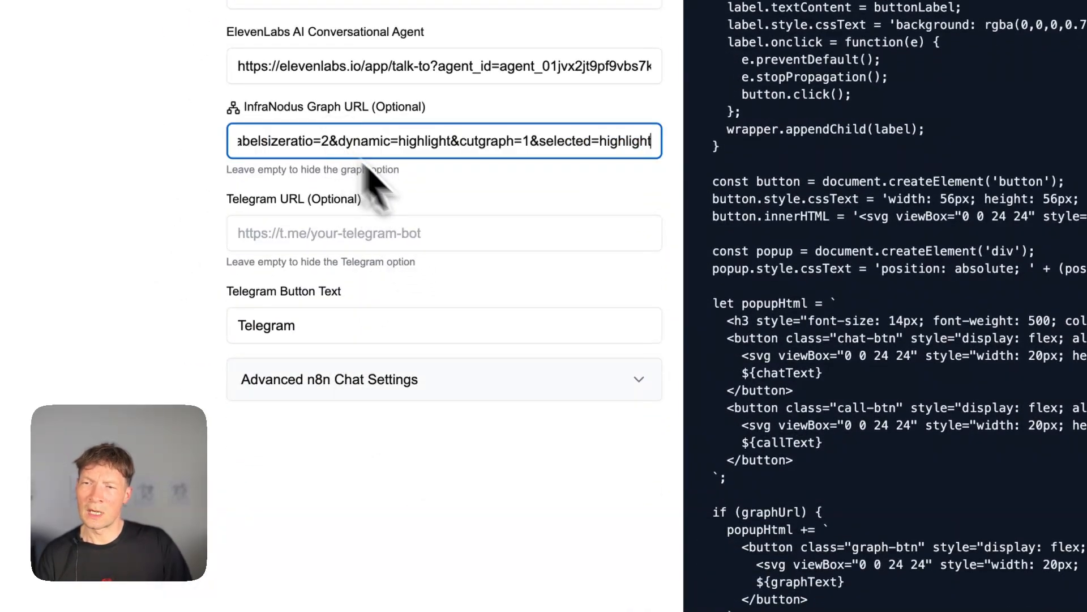
pyautogui.scroll(15, 501, 286)
pyautogui.scroll(-2, 501, 272)
pyautogui.scroll(-15, 501, 272)
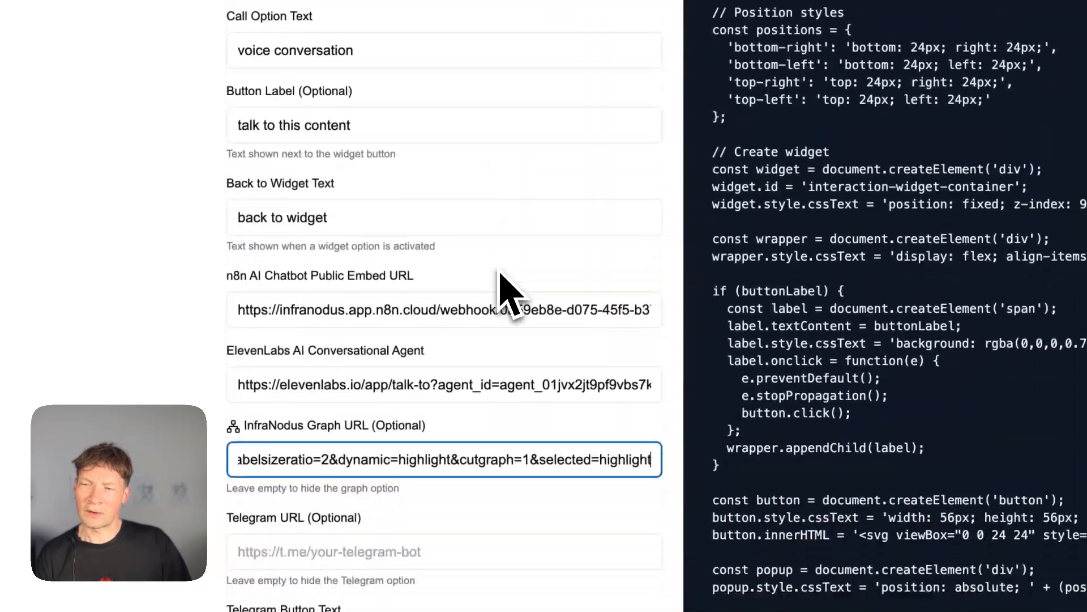
pyautogui.doubleClick(276, 179)
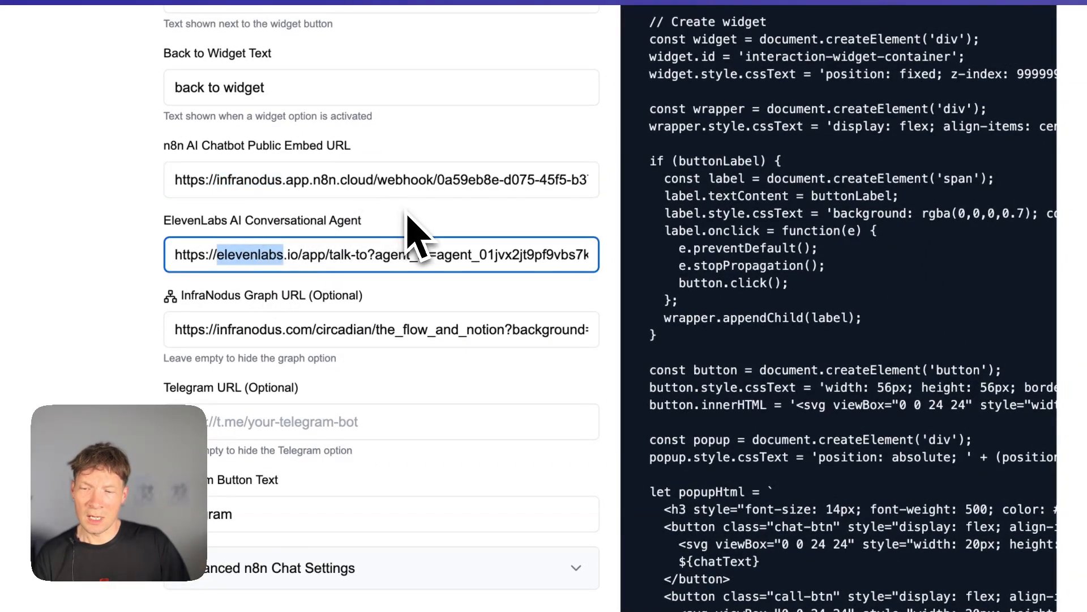
# Set the widget's primary color to the bright purple #d400ff and copy the generated JavaScript embed code
pyautogui.scroll(15, 406, 212)
pyautogui.scroll(-7, 341, 283)
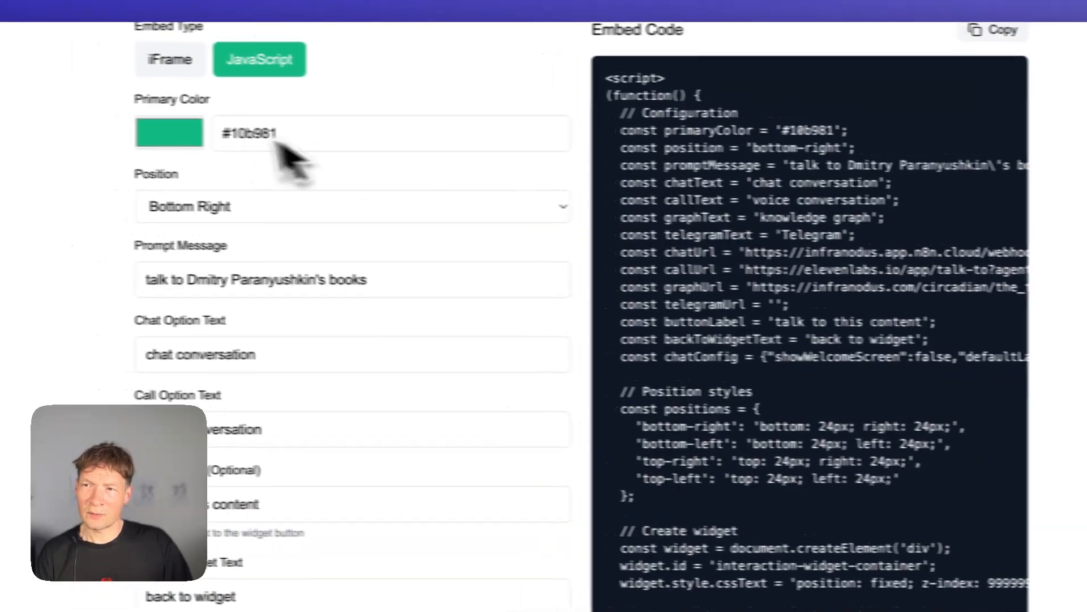
pyautogui.click(215, 113)
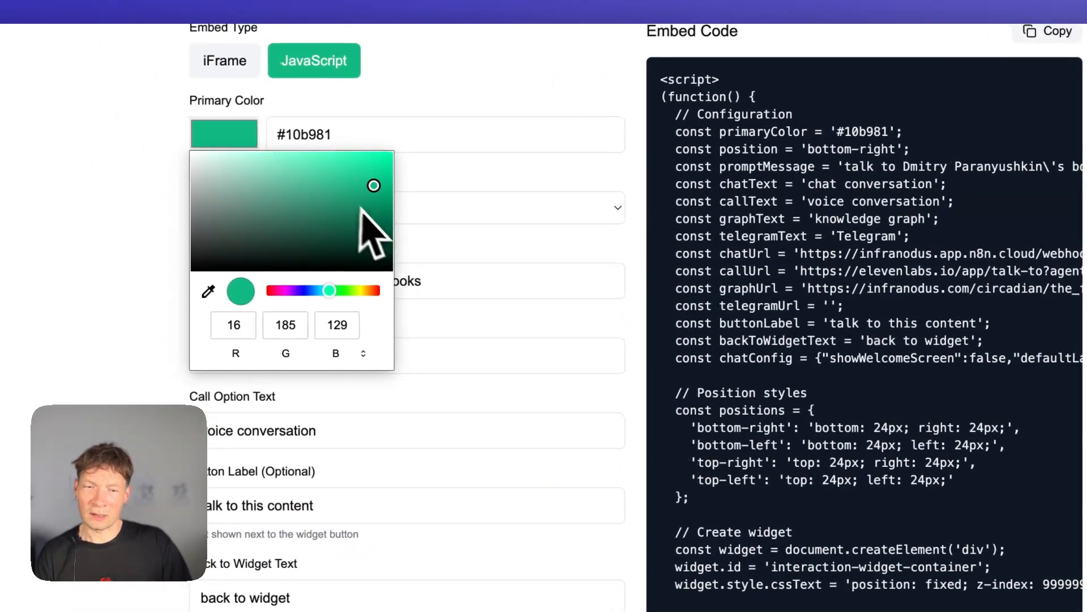
pyautogui.moveTo(363, 209); pyautogui.dragTo(236, 238)
pyautogui.moveTo(318, 295); pyautogui.dragTo(284, 291)
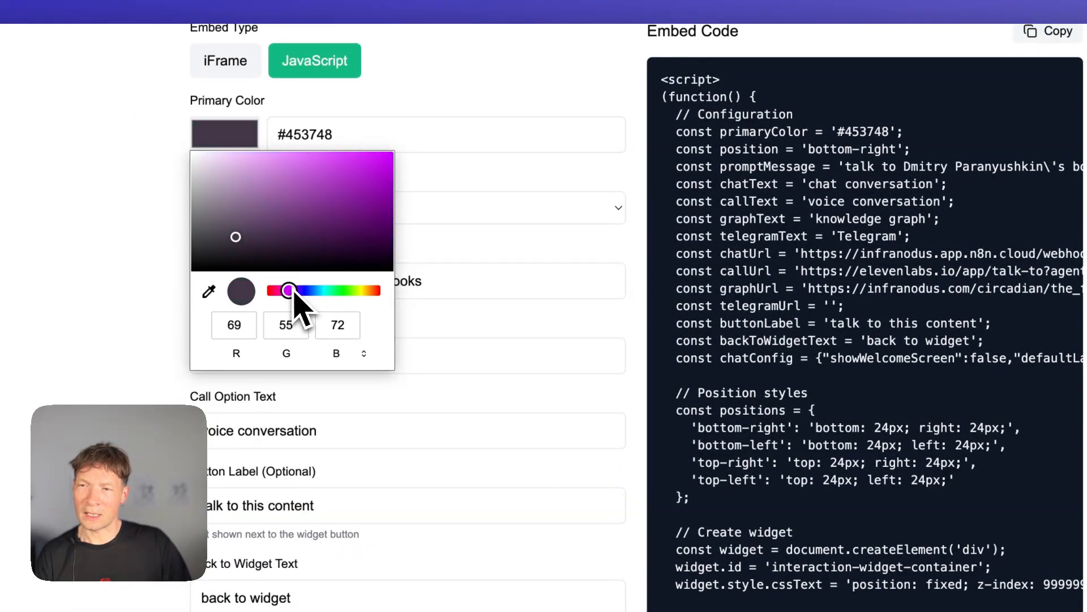
pyautogui.moveTo(331, 249); pyautogui.dragTo(476, 97)
pyautogui.click(512, 144)
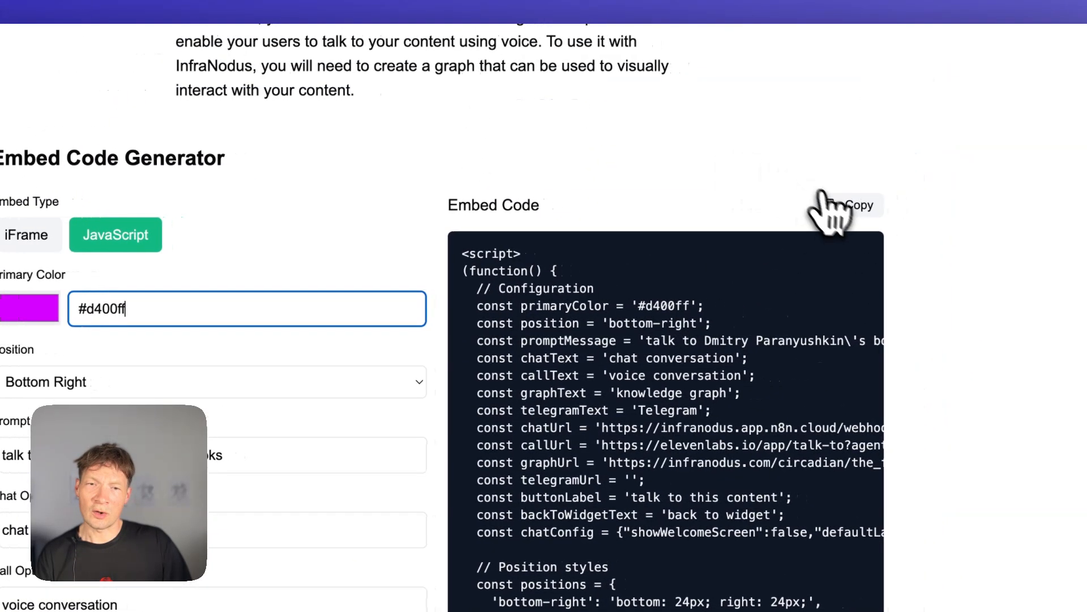
pyautogui.click(920, 33)
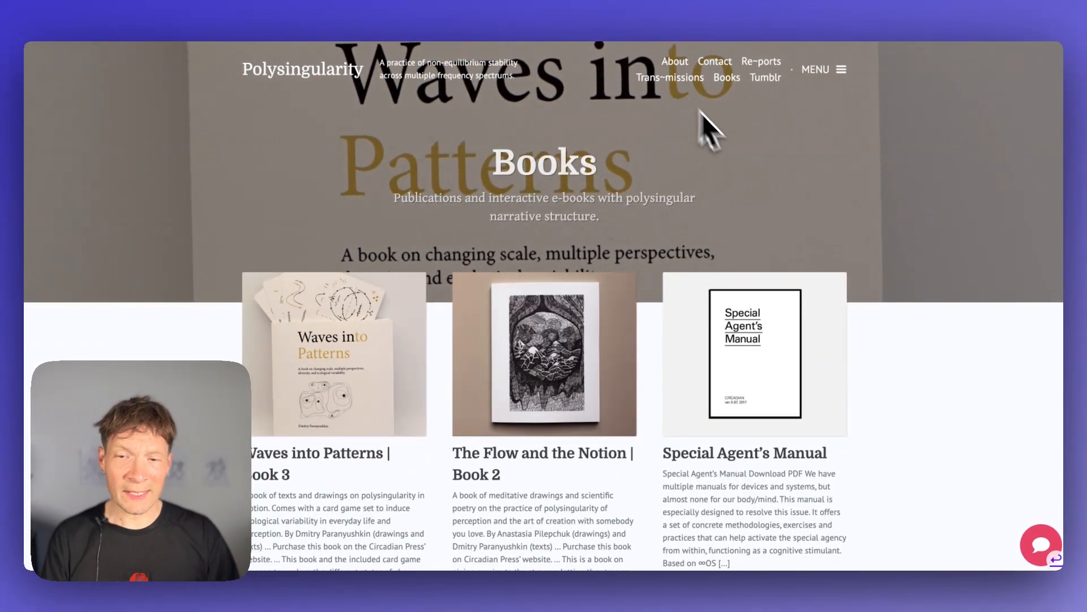
# Look over the Polysingularity Books page, open the embedded widget's chat conversation, and close the chat
pyautogui.scroll(-2, 758, 198)
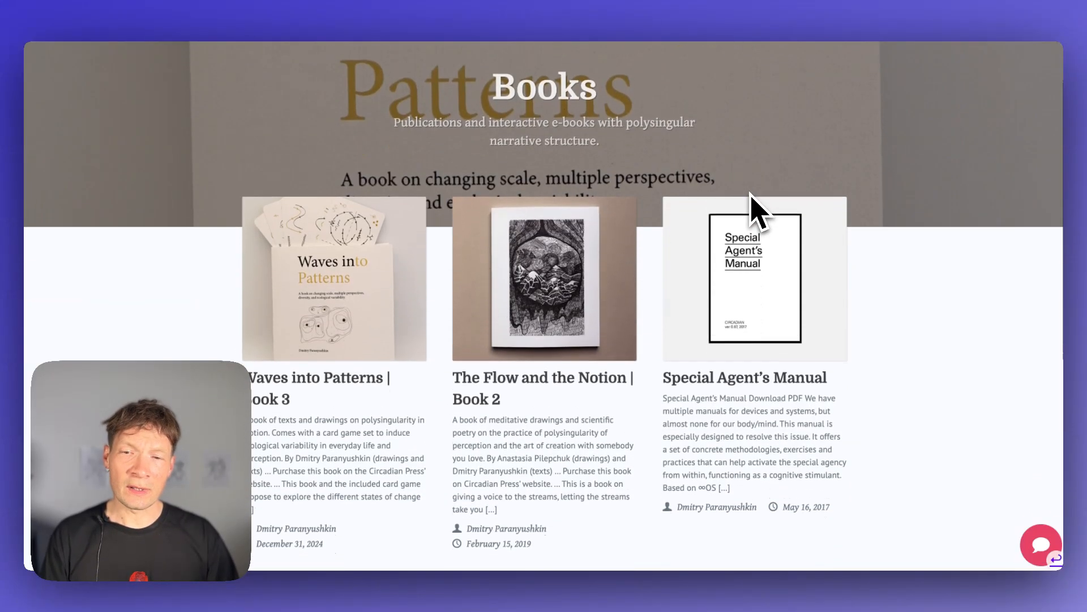
pyautogui.scroll(2, 753, 206)
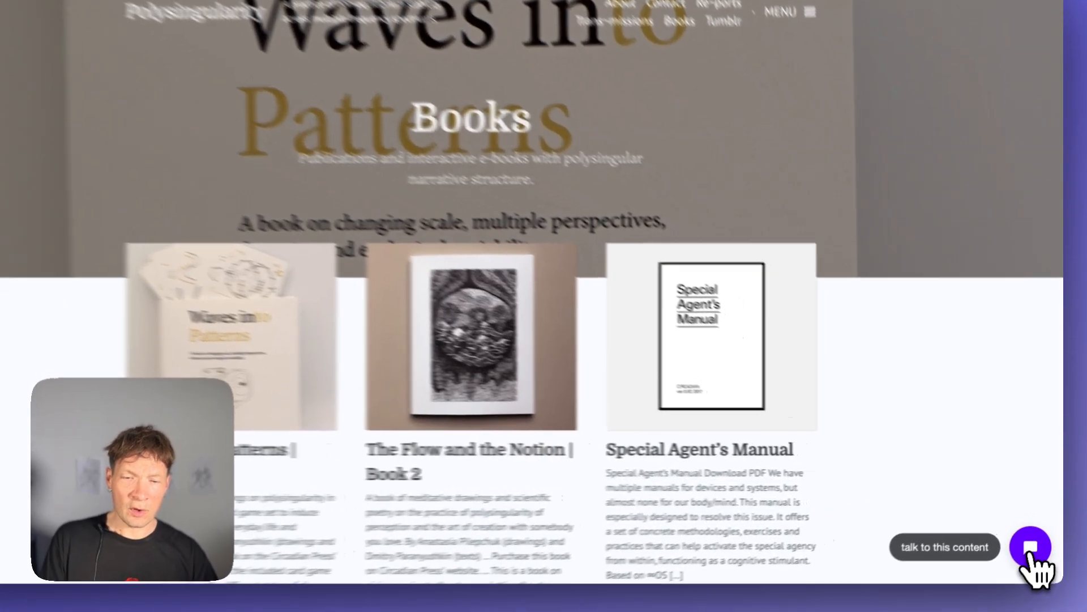
pyautogui.click(1029, 548)
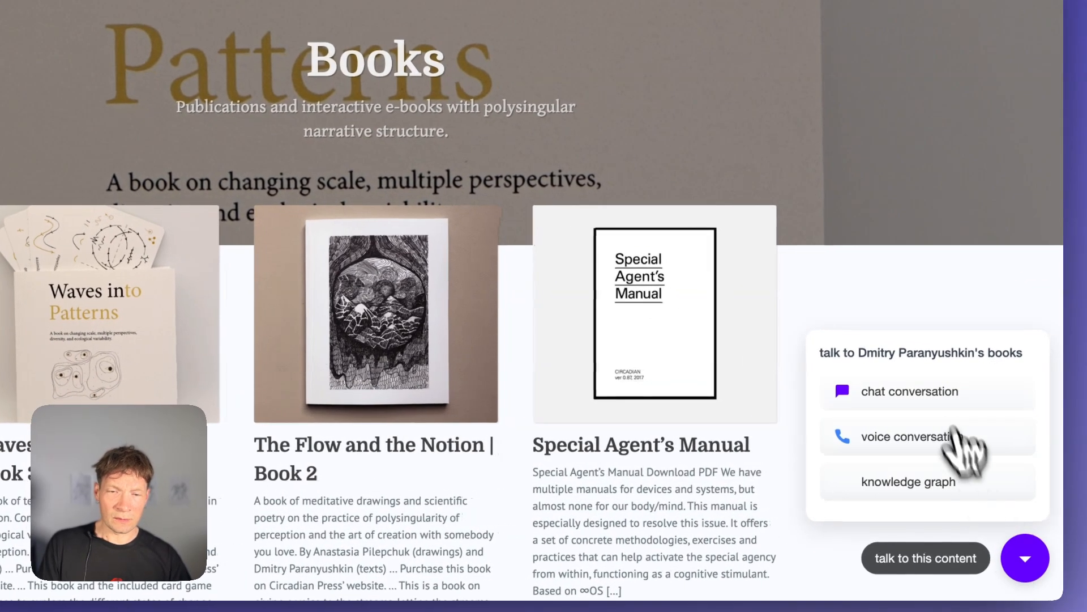
pyautogui.click(938, 394)
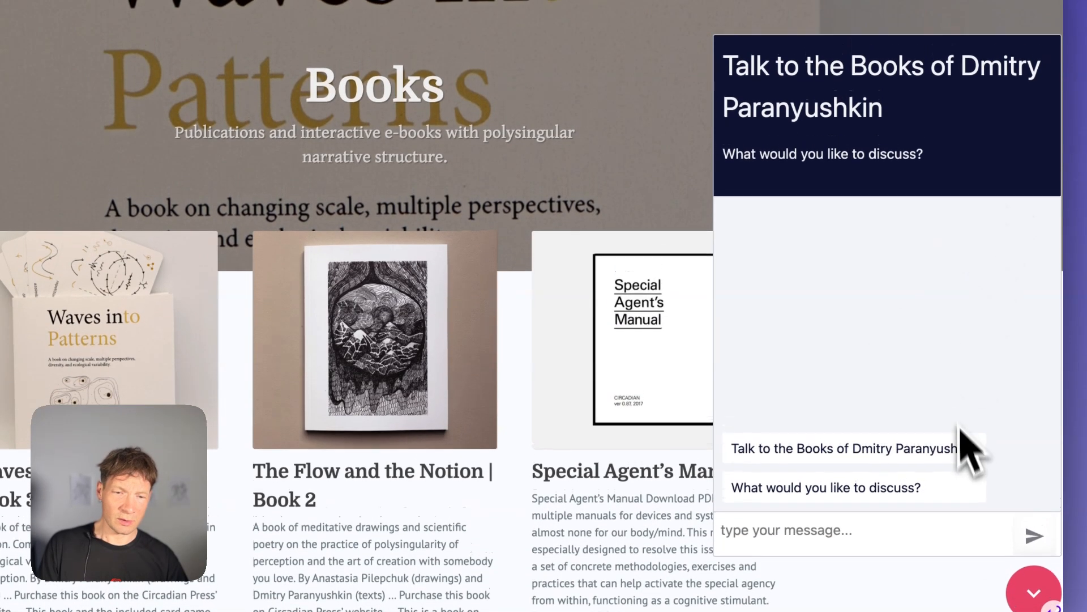
pyautogui.click(1039, 583)
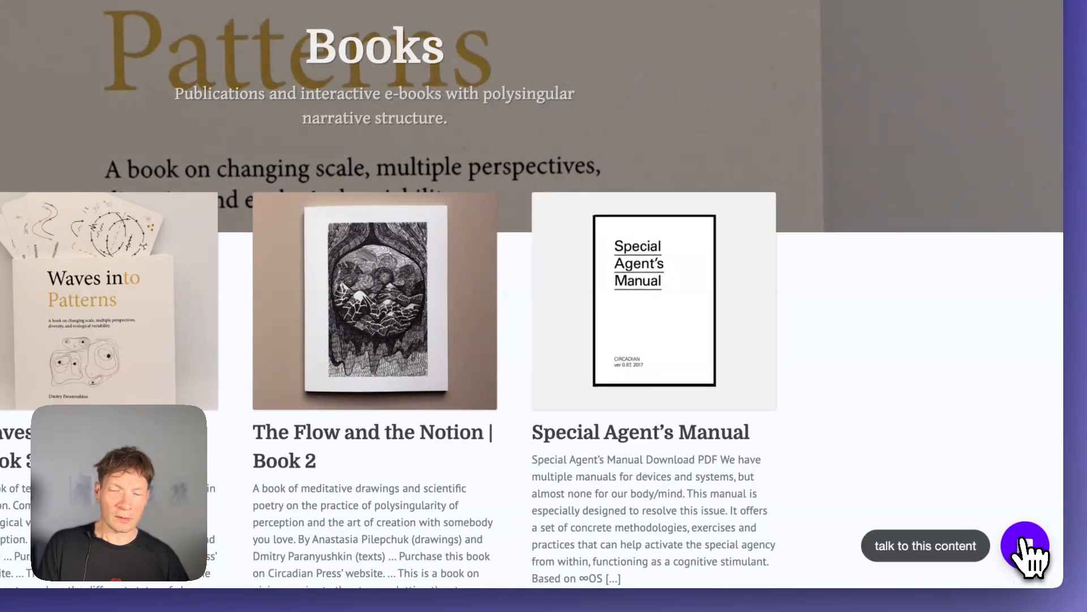
# Start a voice conversation through the "talk to this content" widget and browse the listed books while it runs
pyautogui.click(1027, 543)
pyautogui.click(920, 423)
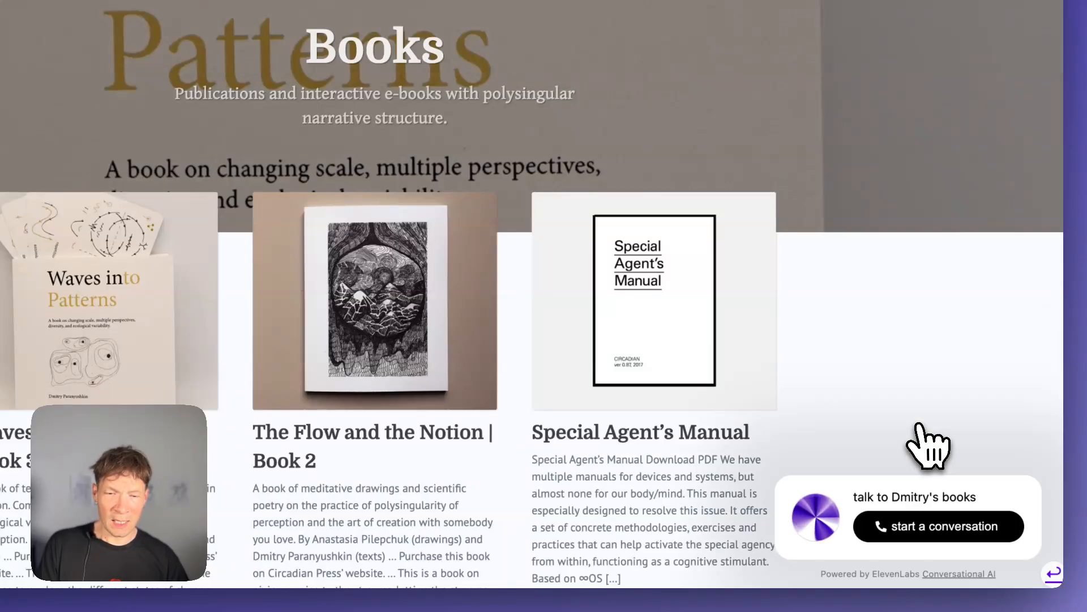
pyautogui.click(905, 531)
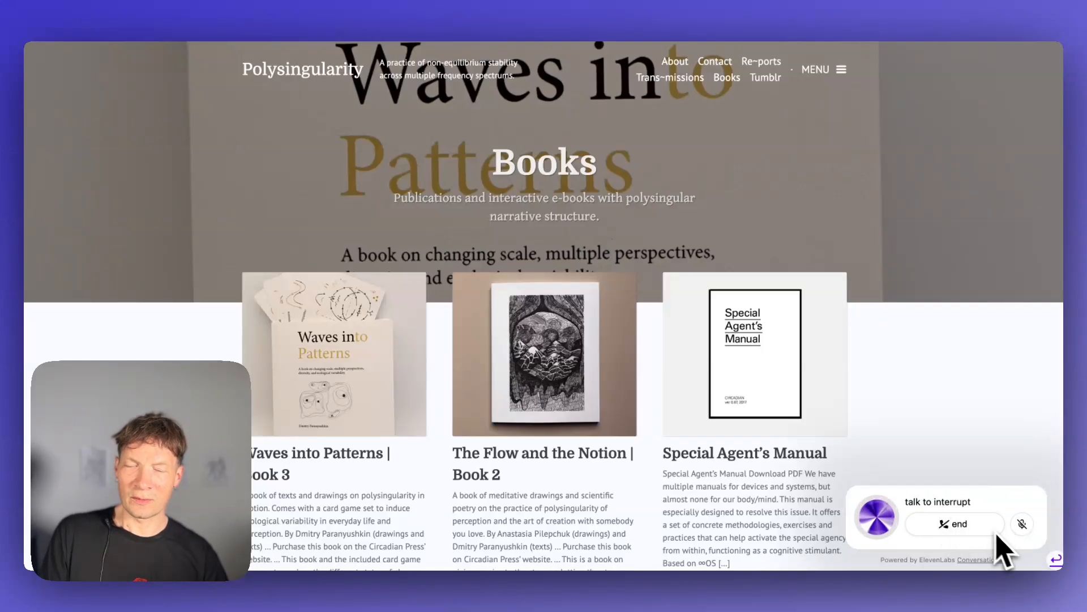
pyautogui.press('XF86AudioRaiseVolume')
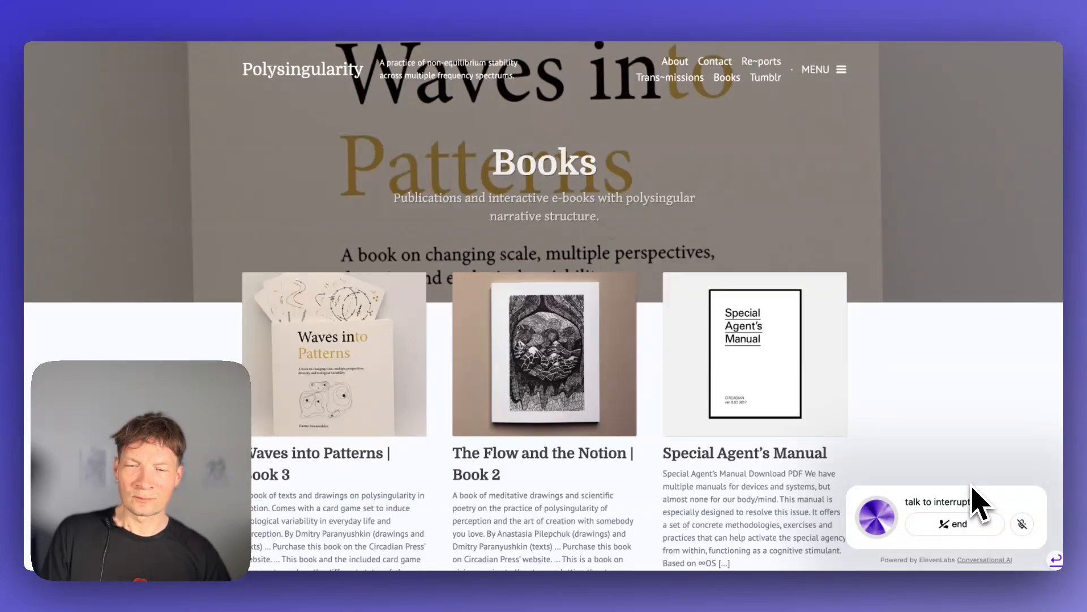
pyautogui.scroll(-6, 722, 506)
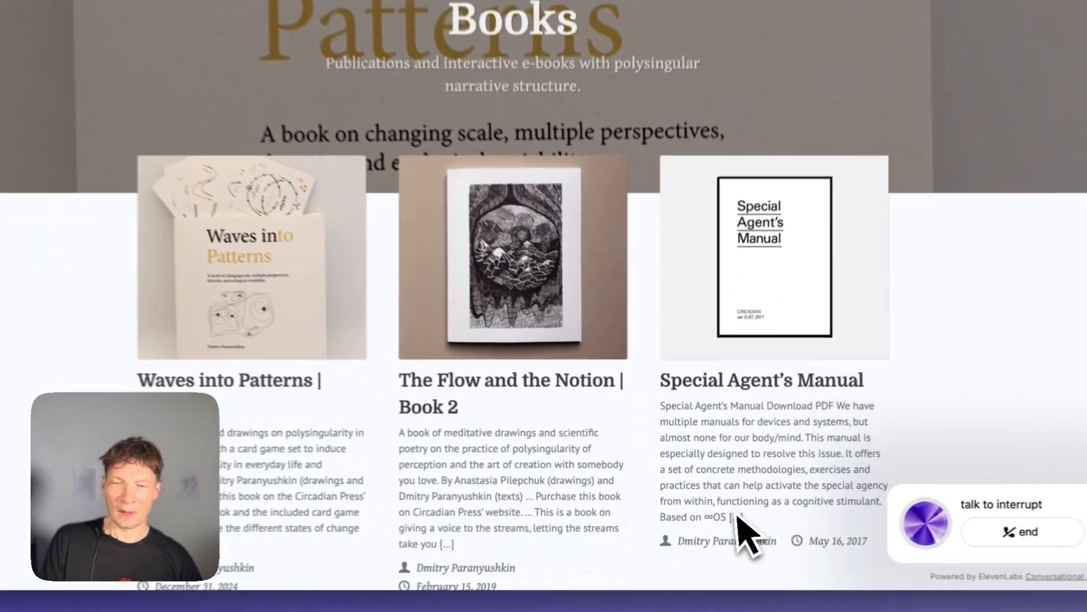
pyautogui.scroll(1, 721, 508)
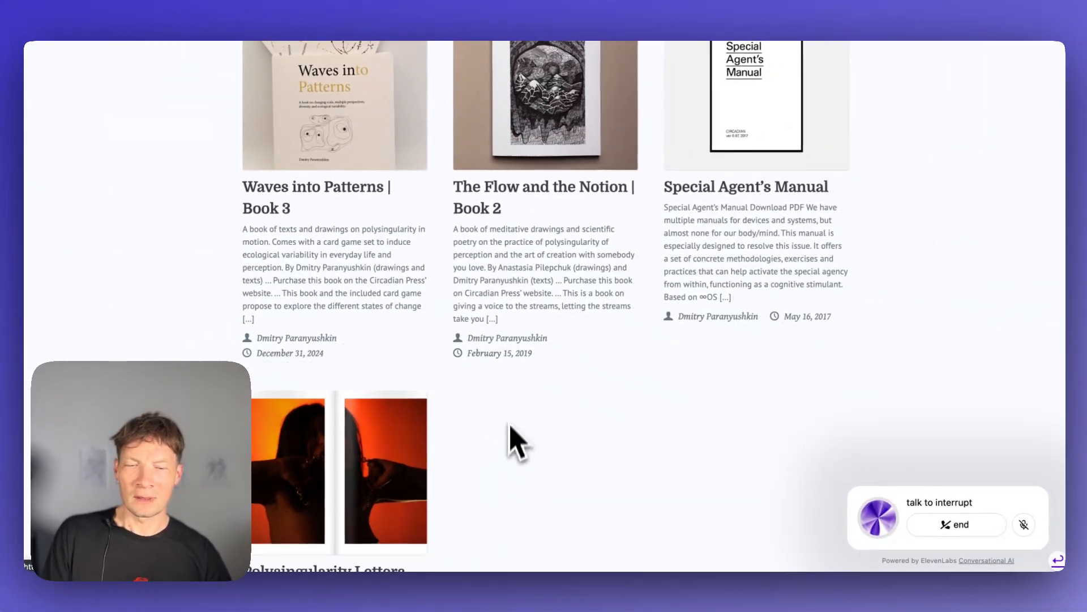
pyautogui.scroll(-4, 513, 450)
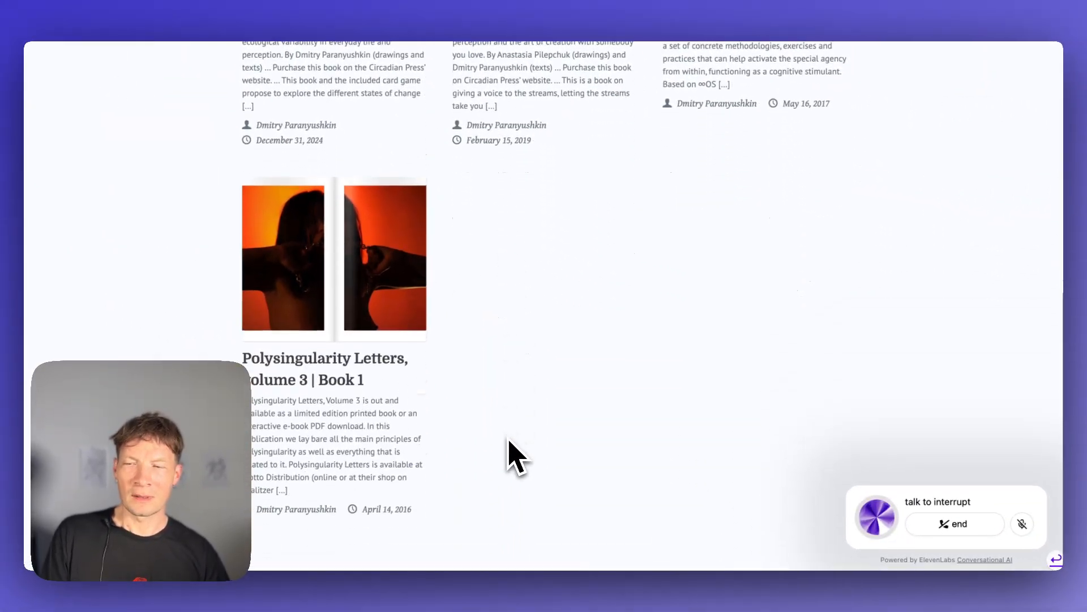
pyautogui.scroll(2, 504, 459)
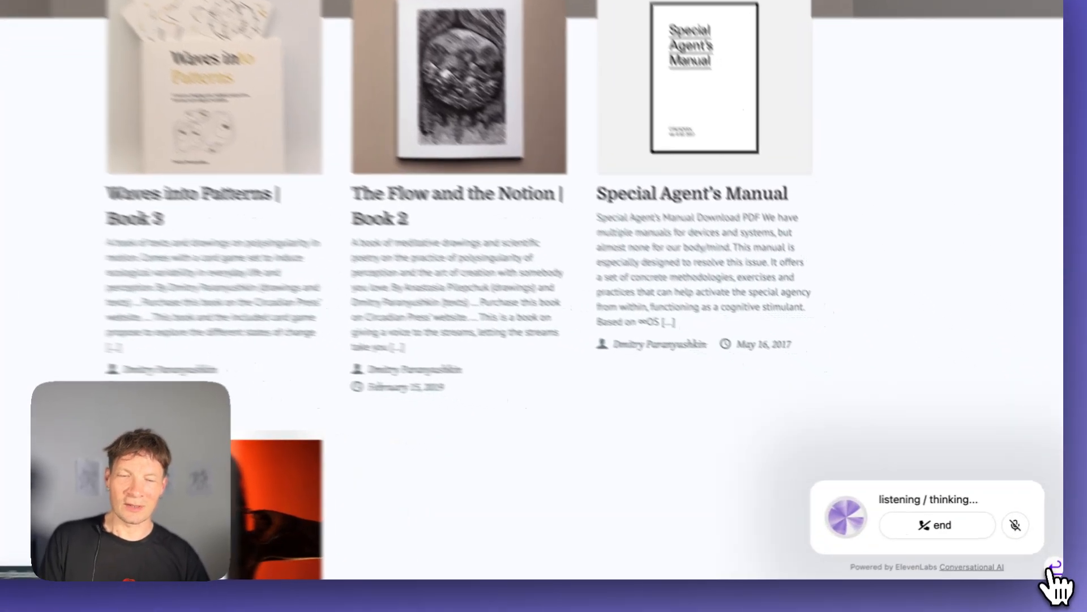
# Return from the voice agent to the widget's options and open the knowledge graph
pyautogui.click(1051, 568)
pyautogui.click(1029, 539)
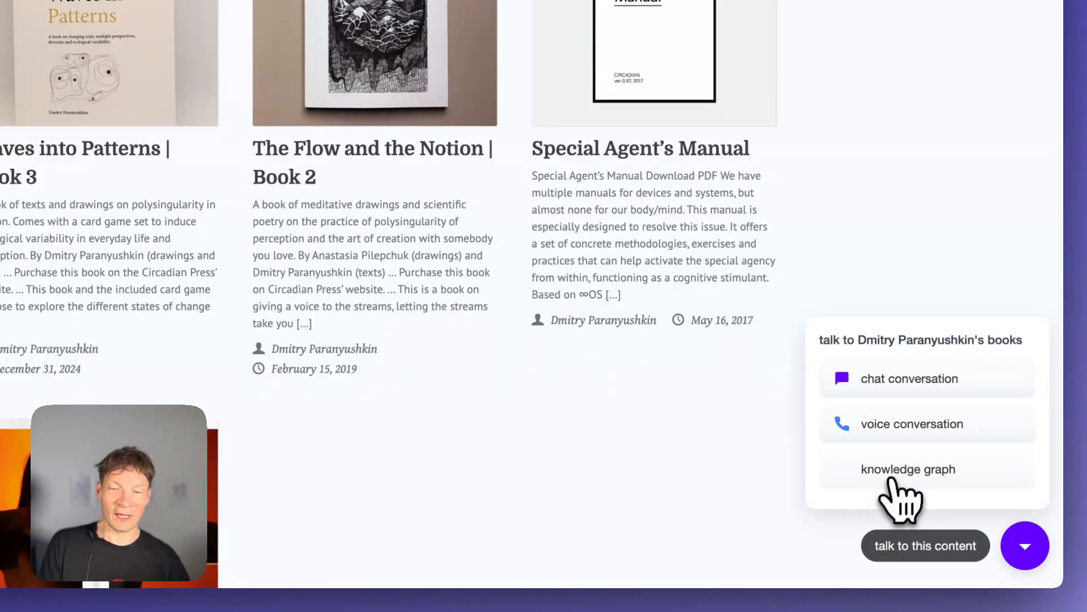
pyautogui.click(895, 472)
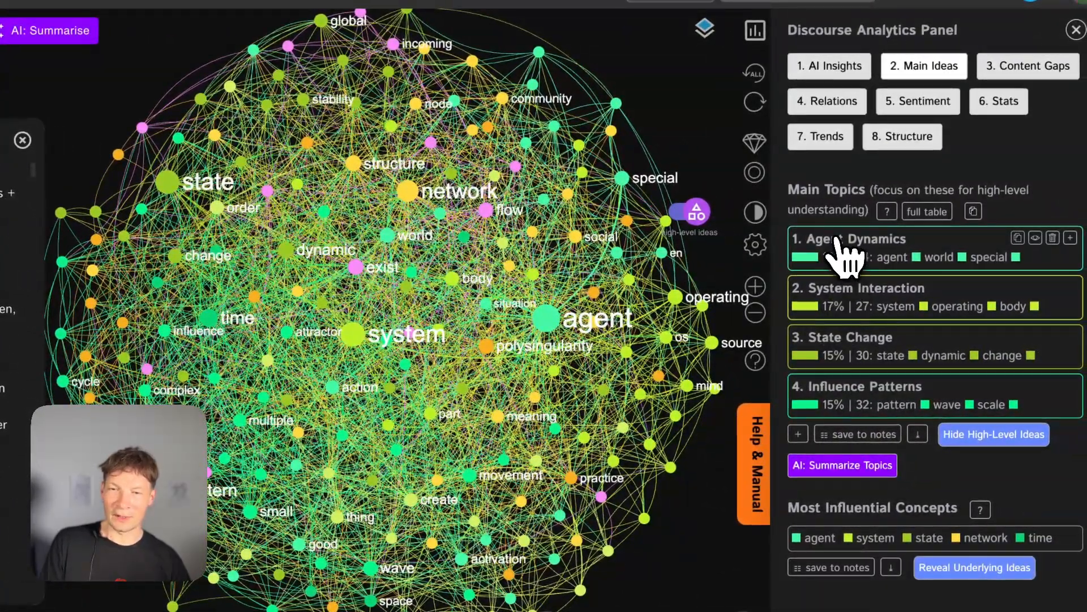
# Filter the graph to the Agent Dynamics topic, generate an AI summary of the visible part, and return to the Books page
pyautogui.click(874, 251)
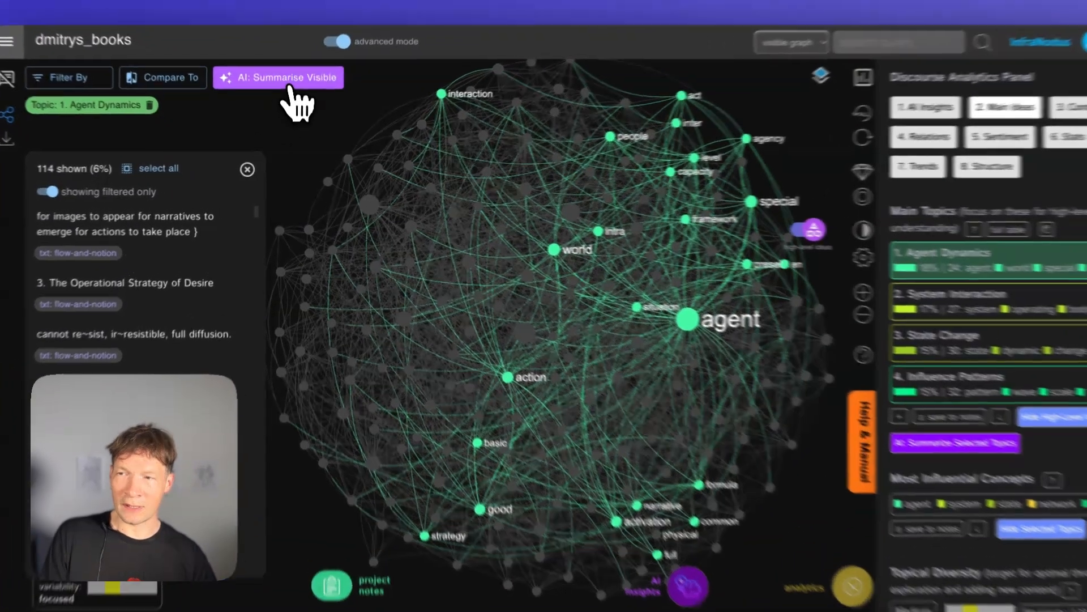
pyautogui.click(288, 79)
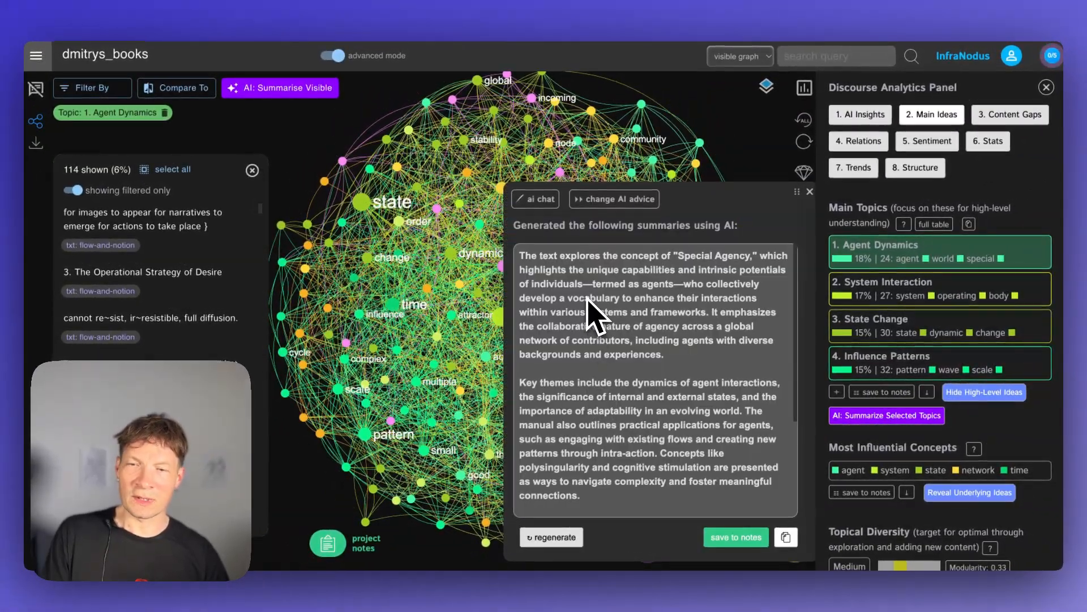
pyautogui.scroll(-2, 589, 424)
pyautogui.scroll(2, 590, 425)
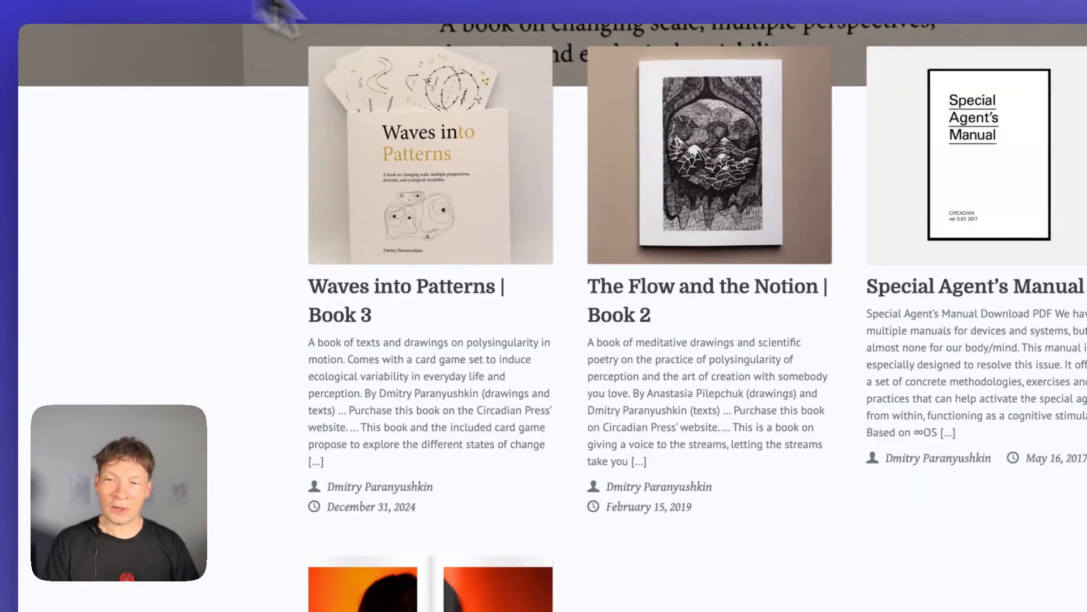
pyautogui.scroll(3, 464, 317)
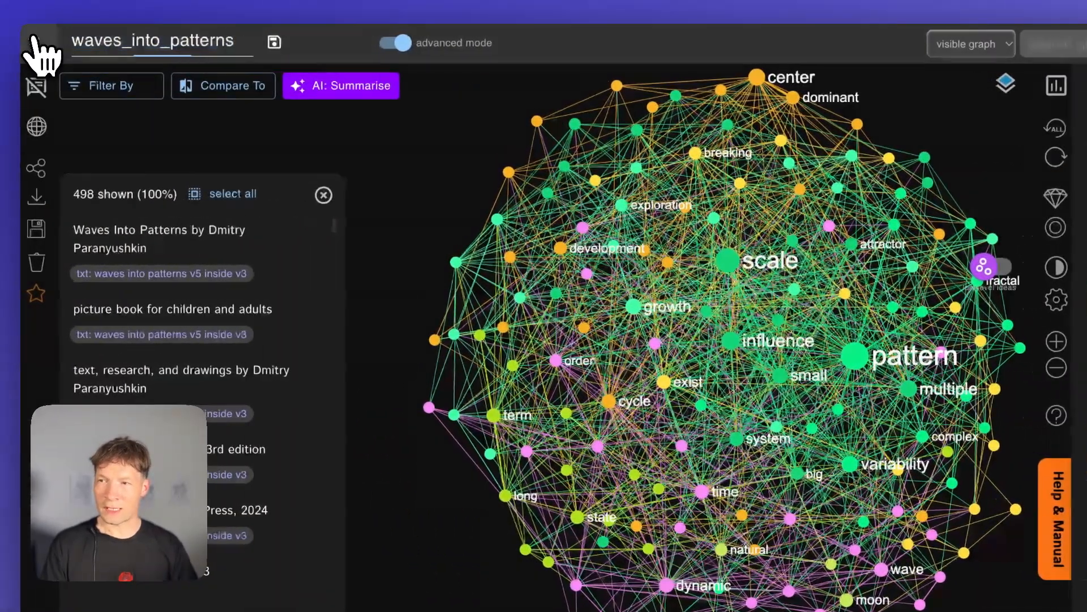
# Switch to InfraNodus, go to its apps, and start the Analyze Texts, Files & External Sources workflow
pyautogui.click(36, 41)
pyautogui.click(103, 148)
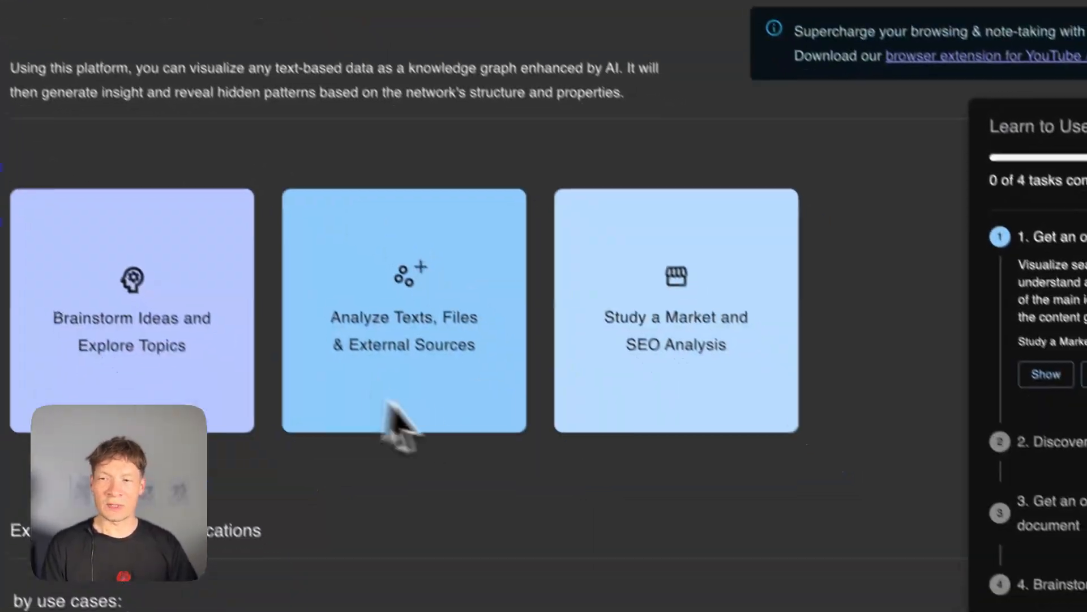
pyautogui.click(439, 302)
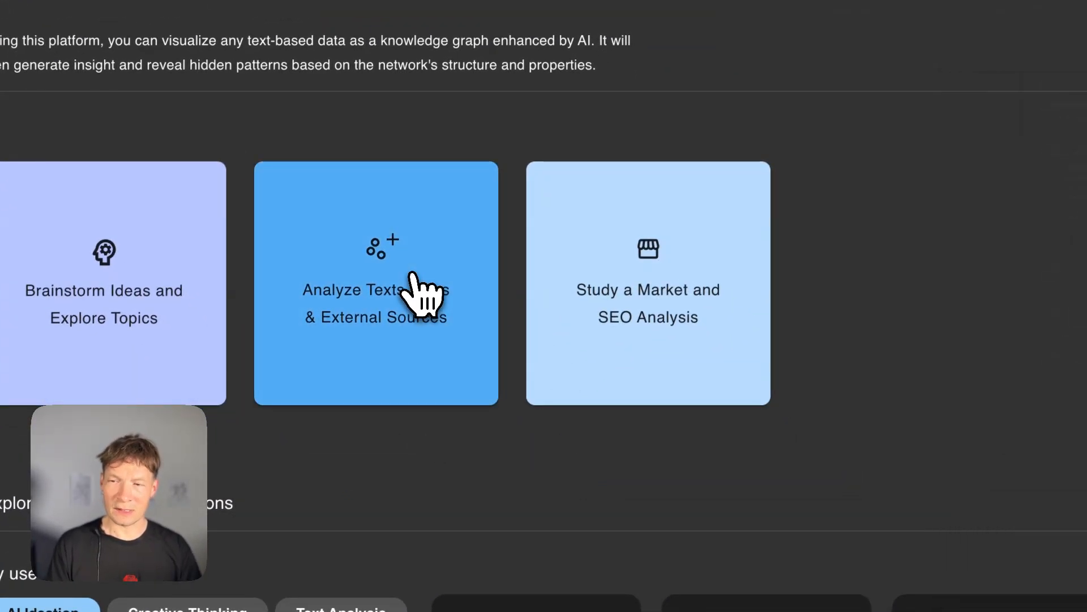
pyautogui.click(408, 278)
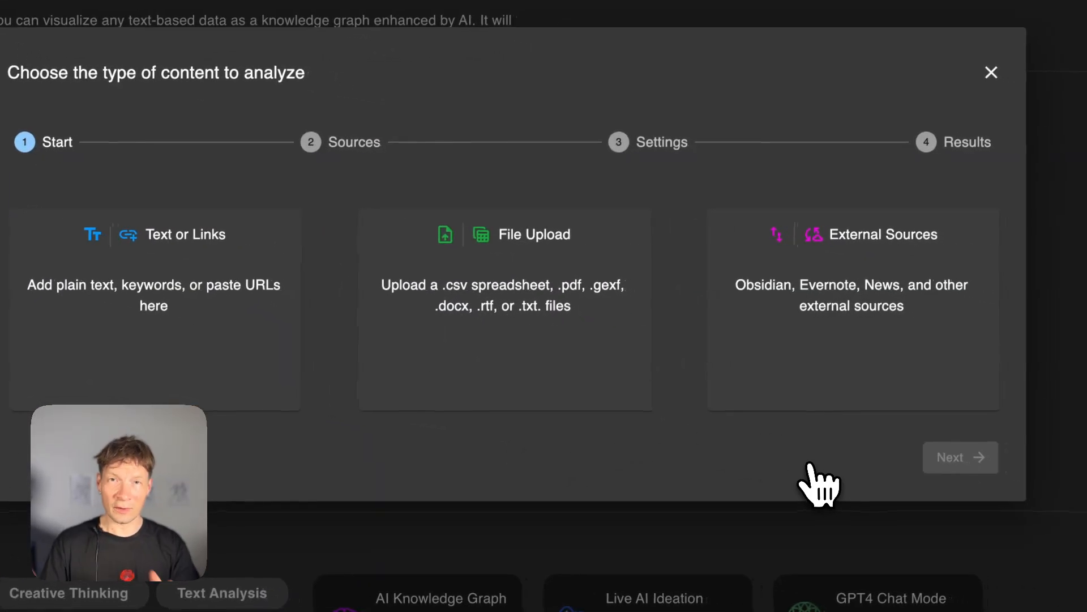